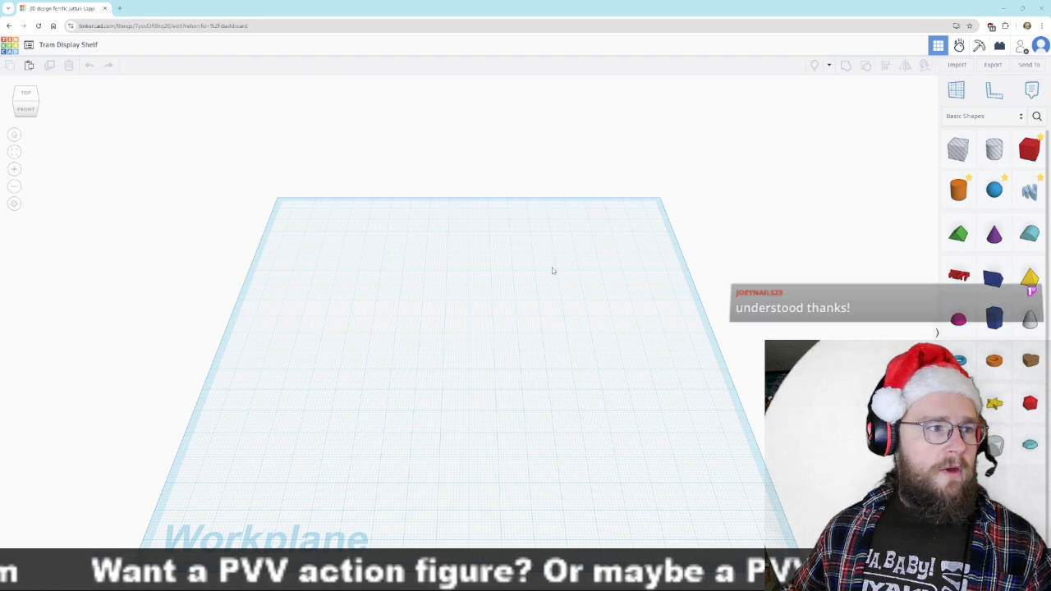
- Place a solid box shape near the middle of the workplane
{"action": "middle_click_drag", "start_coordinate": [582, 279], "coordinate": [584, 231]}
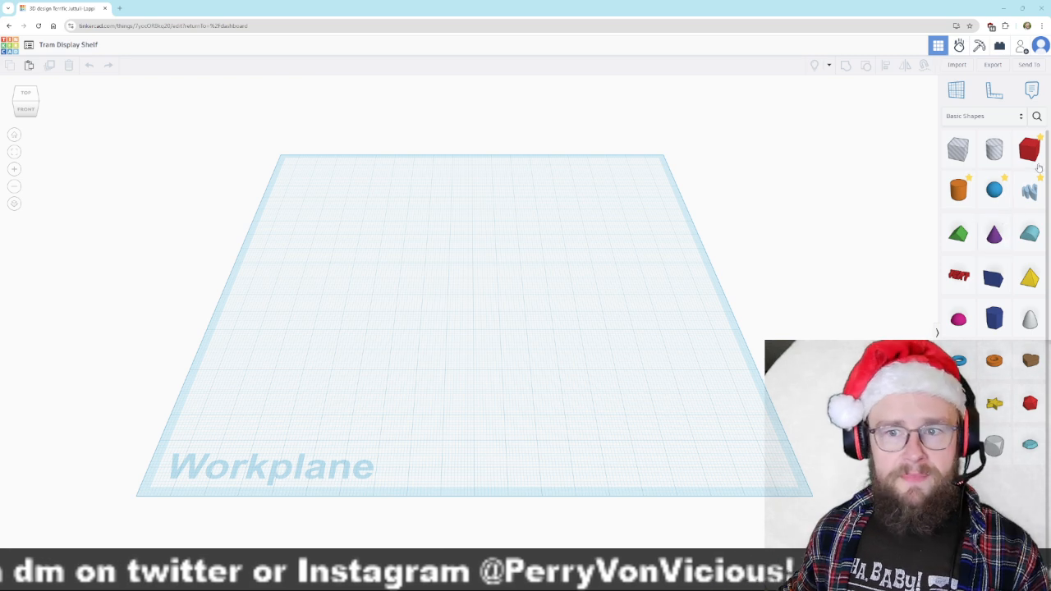
{"action": "left_click_drag", "start_coordinate": [1030, 156], "coordinate": [469, 297]}
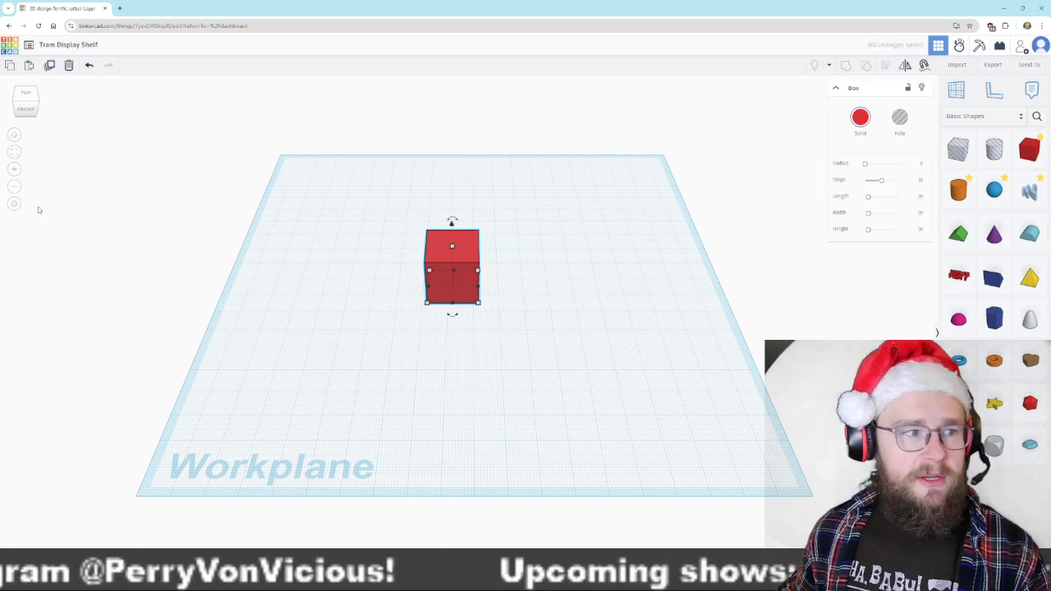
{"action": "left_click", "coordinate": [13, 204]}
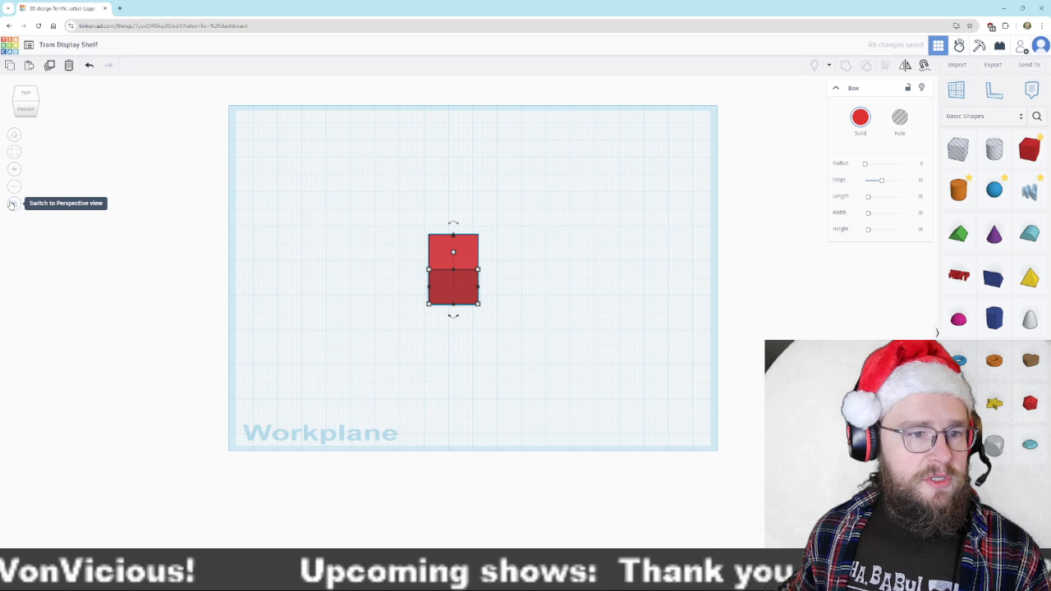
{"action": "left_click", "coordinate": [13, 204]}
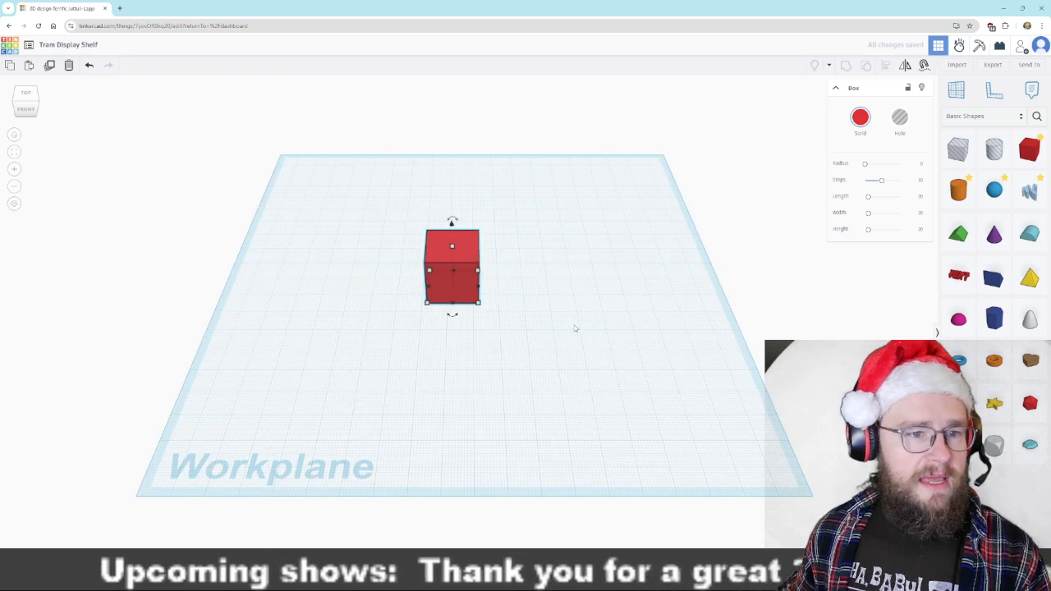
- Set the box's front-to-back depth to 105 mm
{"action": "scroll", "coordinate": [579, 323], "scroll_direction": "down", "scroll_amount": 2}
{"action": "scroll", "coordinate": [580, 323], "scroll_direction": "up", "scroll_amount": 3}
{"action": "scroll", "coordinate": [577, 323], "scroll_direction": "up", "scroll_amount": 2}
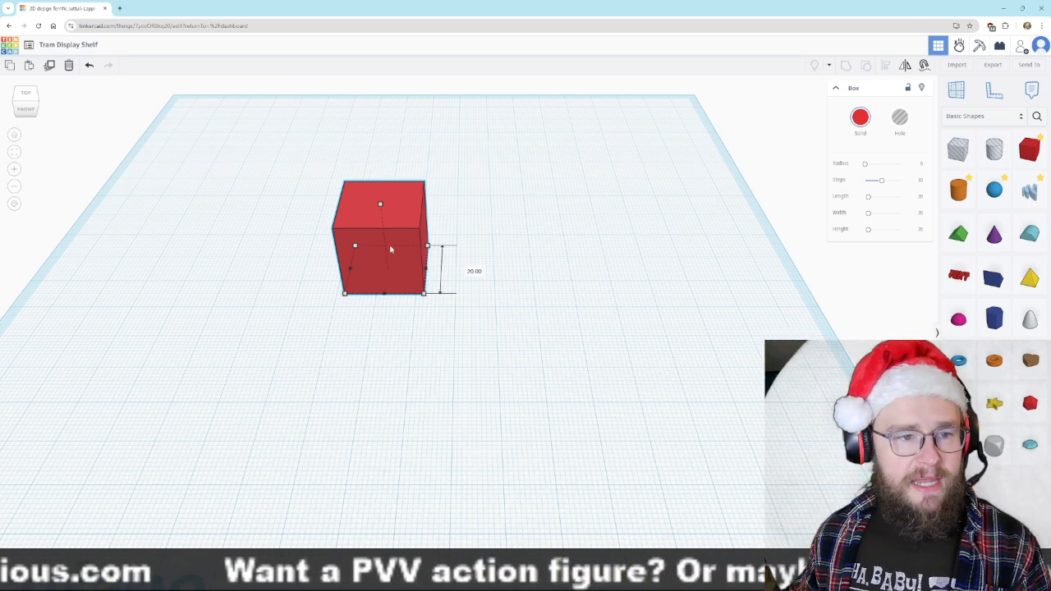
{"action": "left_click", "coordinate": [466, 268]}
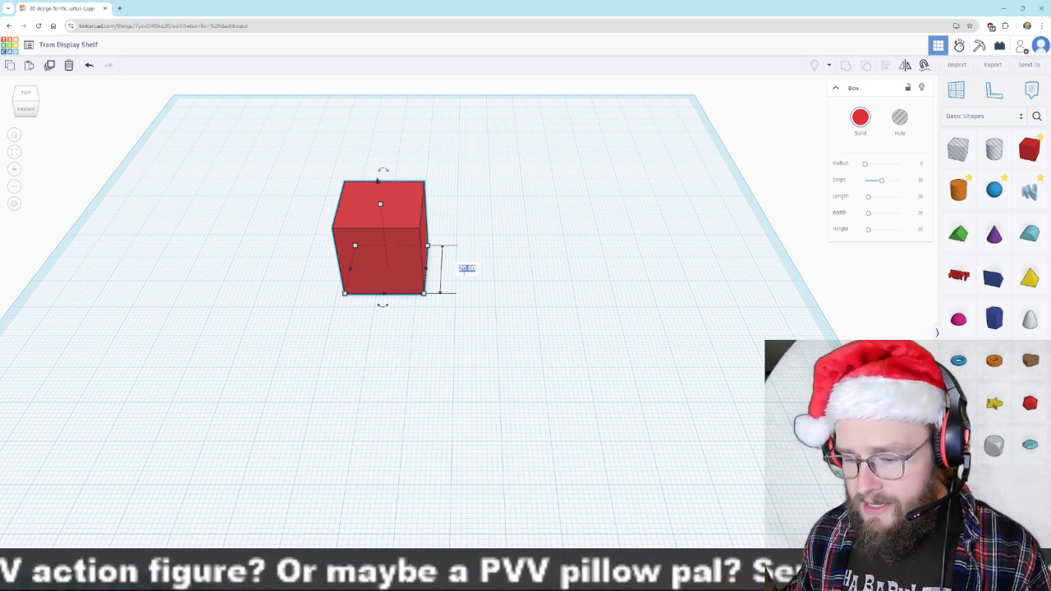
{"action": "type", "text": "105"}
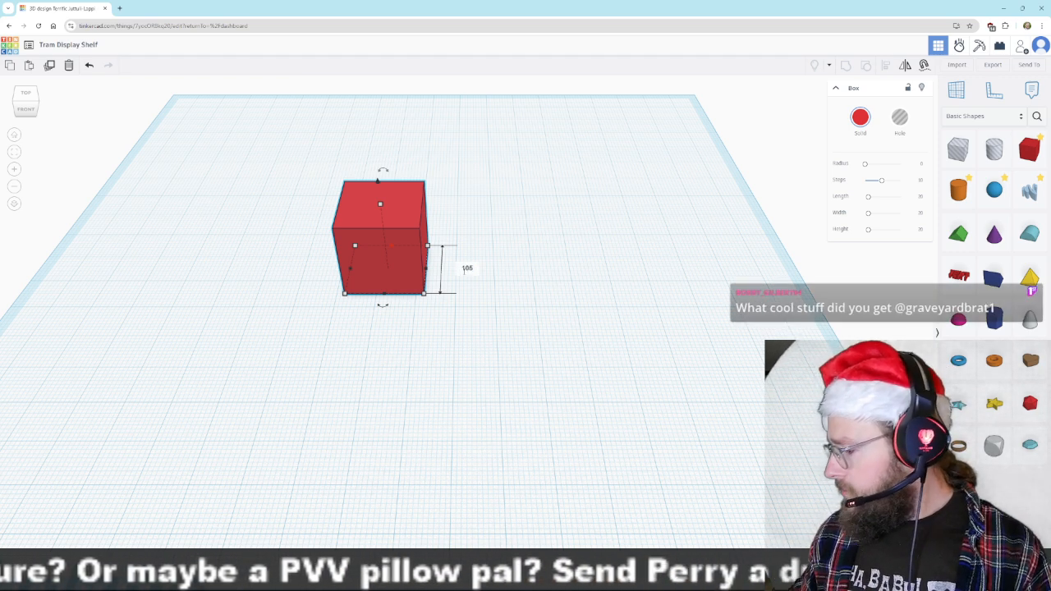
{"action": "key", "text": "Return"}
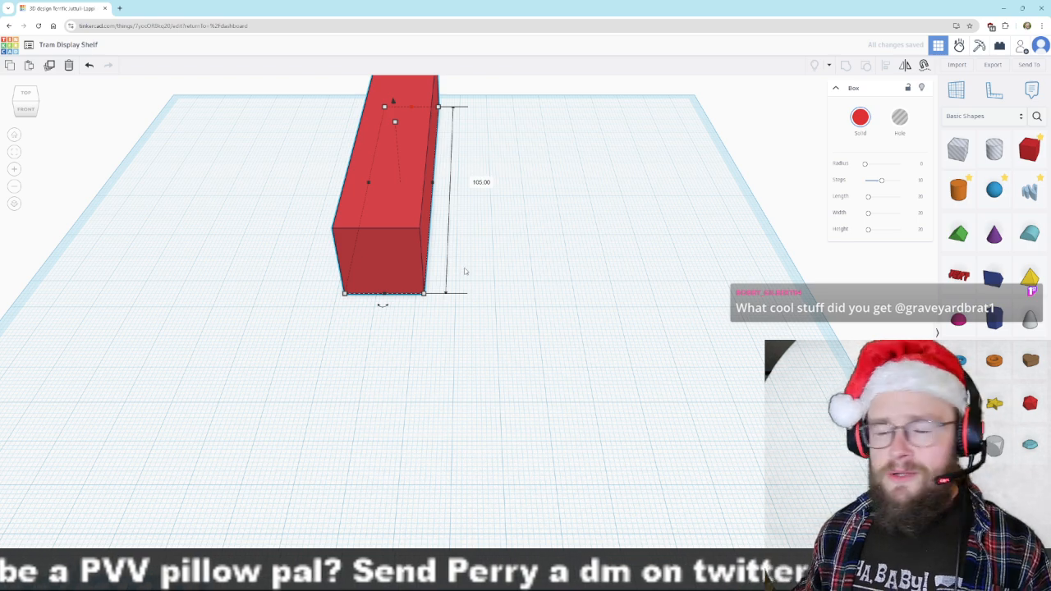
- Set the box's width to 110 mm and position it near the centre of the workplane
{"action": "left_click_drag", "start_coordinate": [381, 181], "coordinate": [264, 288]}
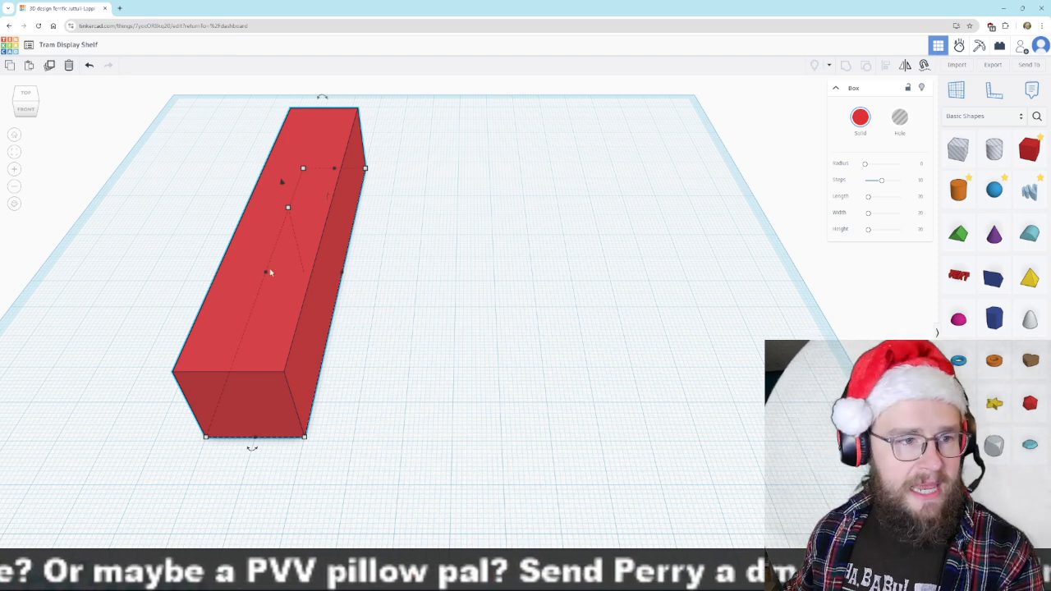
{"action": "left_click", "coordinate": [248, 469]}
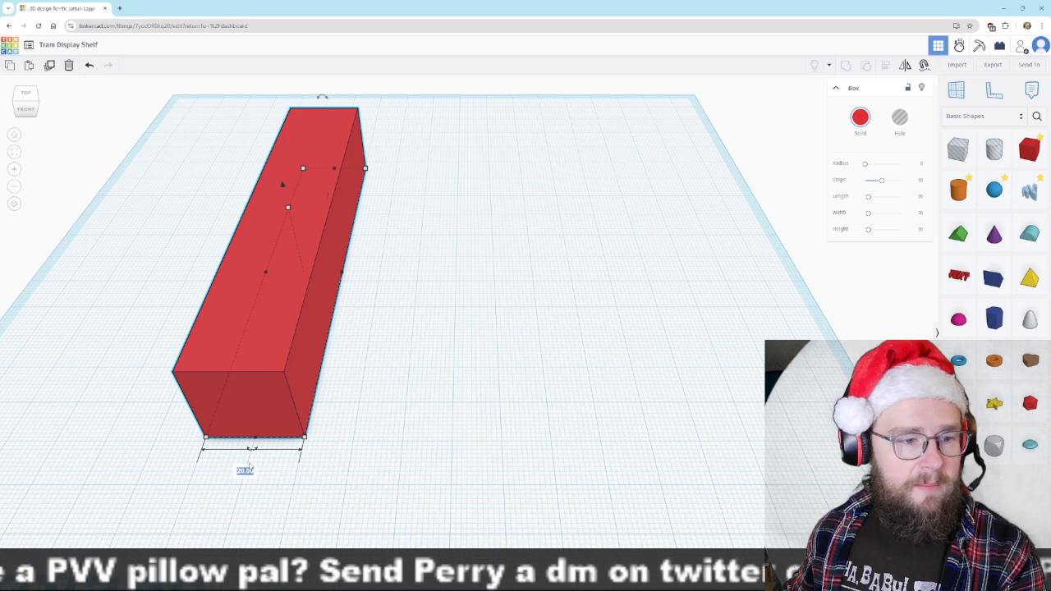
{"action": "type", "text": "110"}
{"action": "key", "text": "Return"}
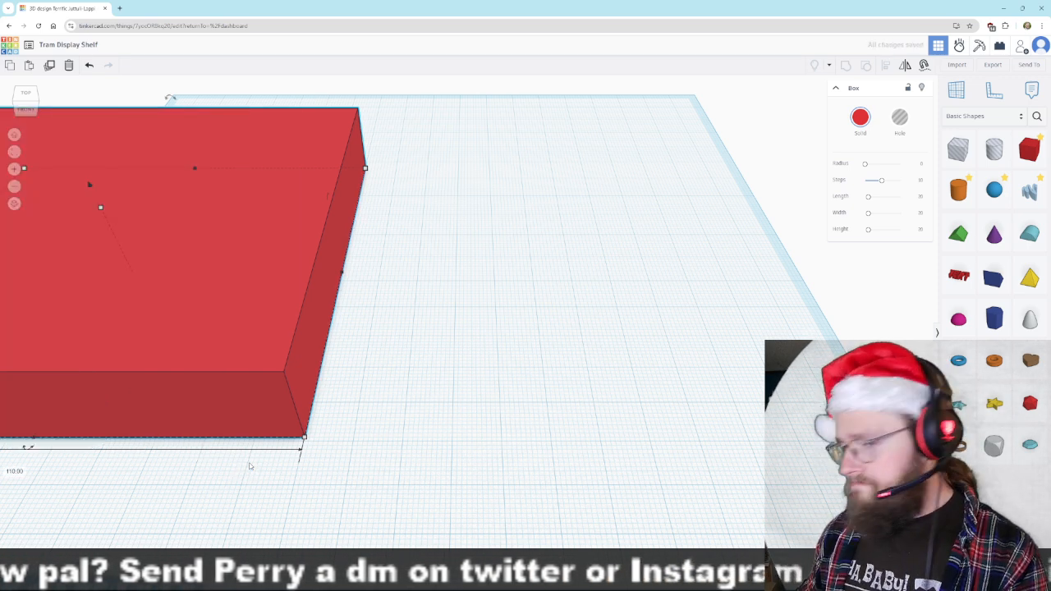
{"action": "key", "text": "f"}
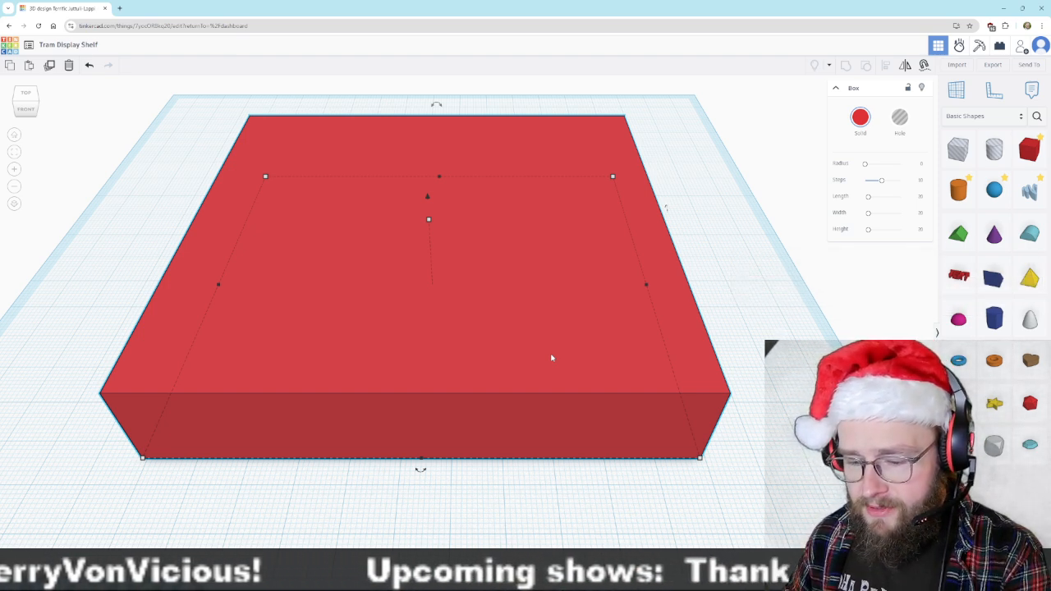
- Set the box's height to 43 mm
{"action": "mouse_move", "coordinate": [428, 219]}
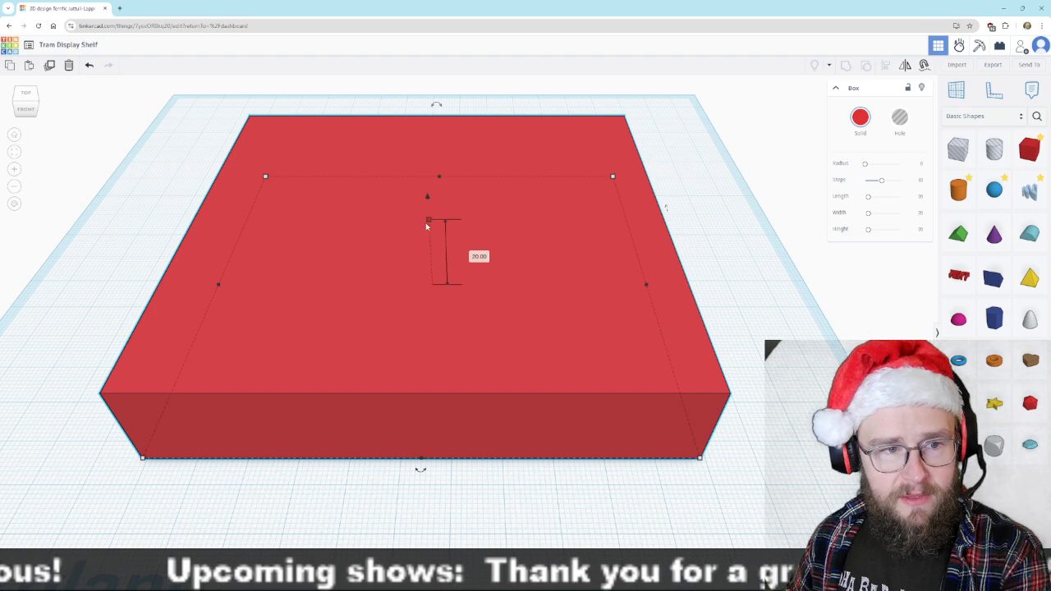
{"action": "left_click", "coordinate": [473, 253]}
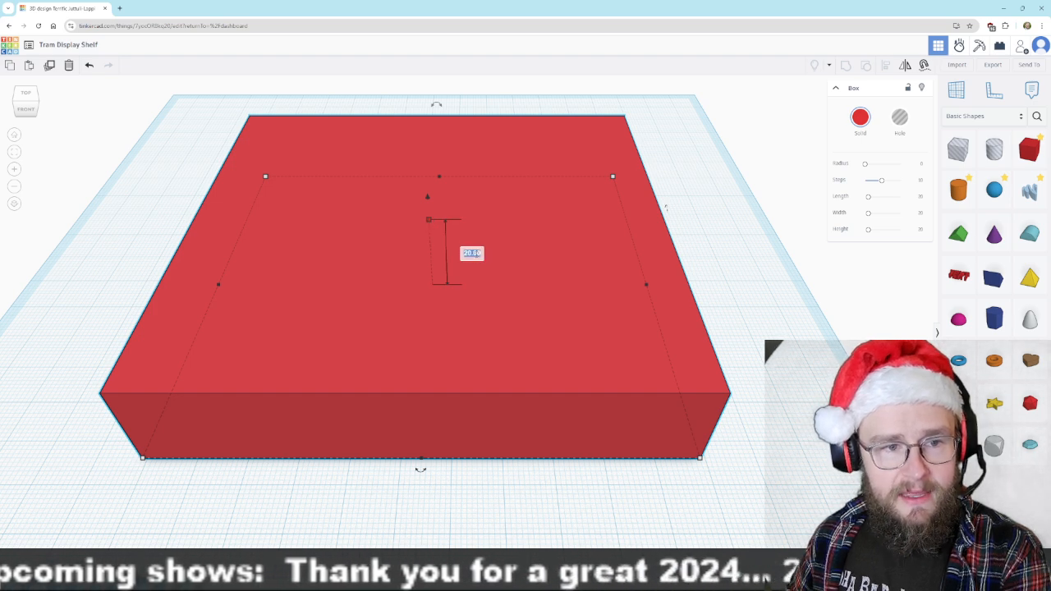
{"action": "type", "text": "43"}
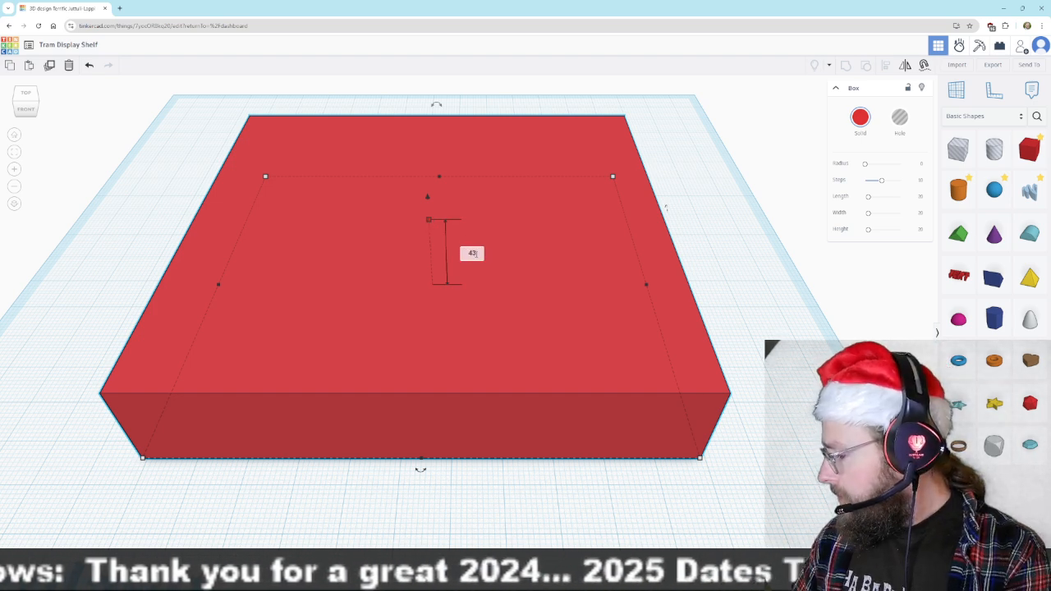
{"action": "key", "text": "Return"}
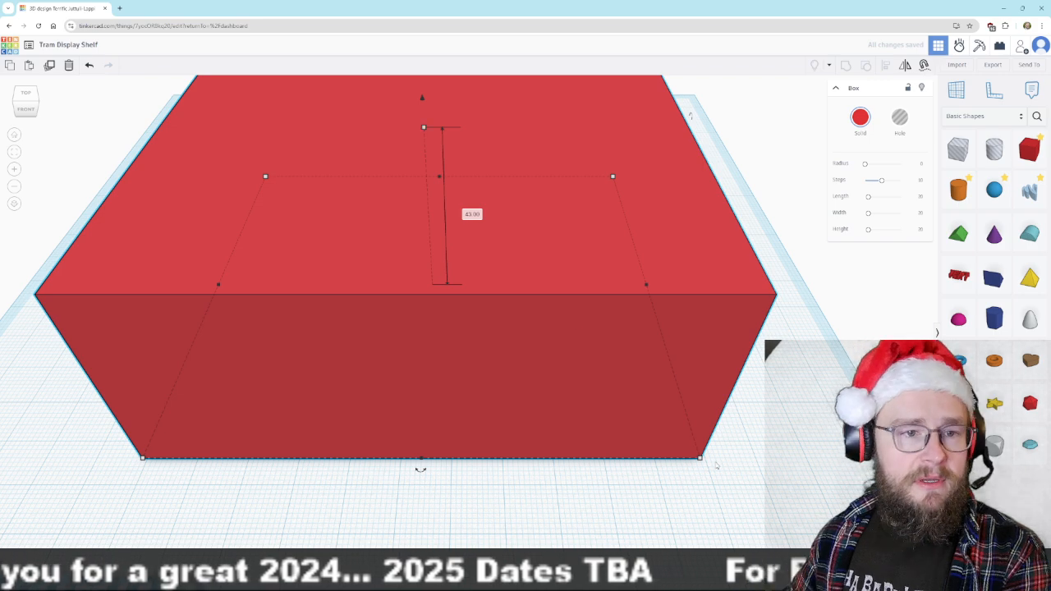
- Raise a duplicate of the box 11 mm above the original's base and turn it into a hole
{"action": "right_click_drag", "start_coordinate": [716, 488], "coordinate": [220, 307]}
{"action": "scroll", "coordinate": [609, 445], "scroll_direction": "down", "scroll_amount": 2}
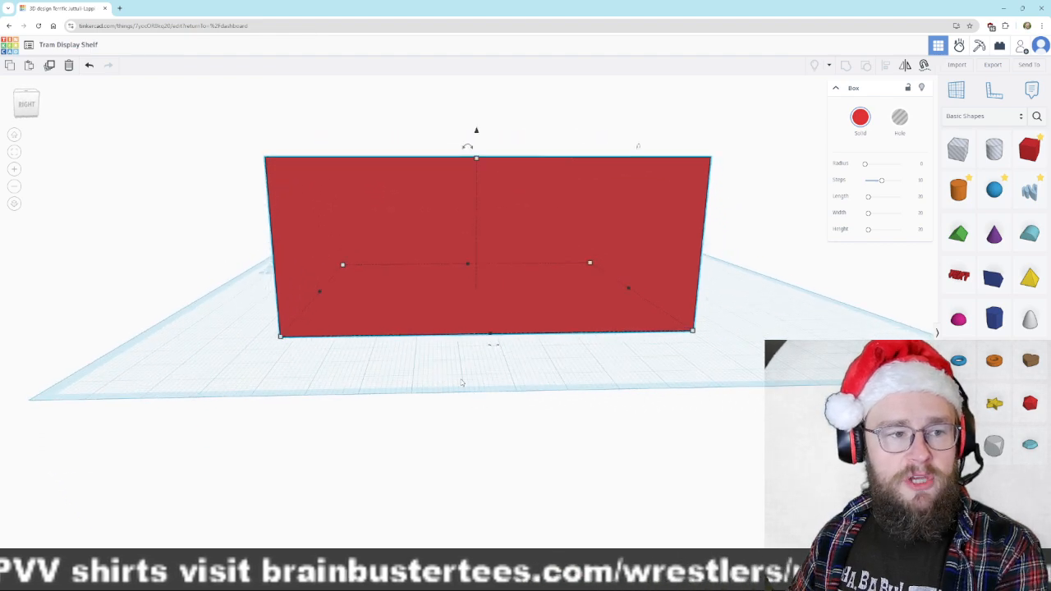
{"action": "right_click_drag", "start_coordinate": [413, 385], "coordinate": [699, 430]}
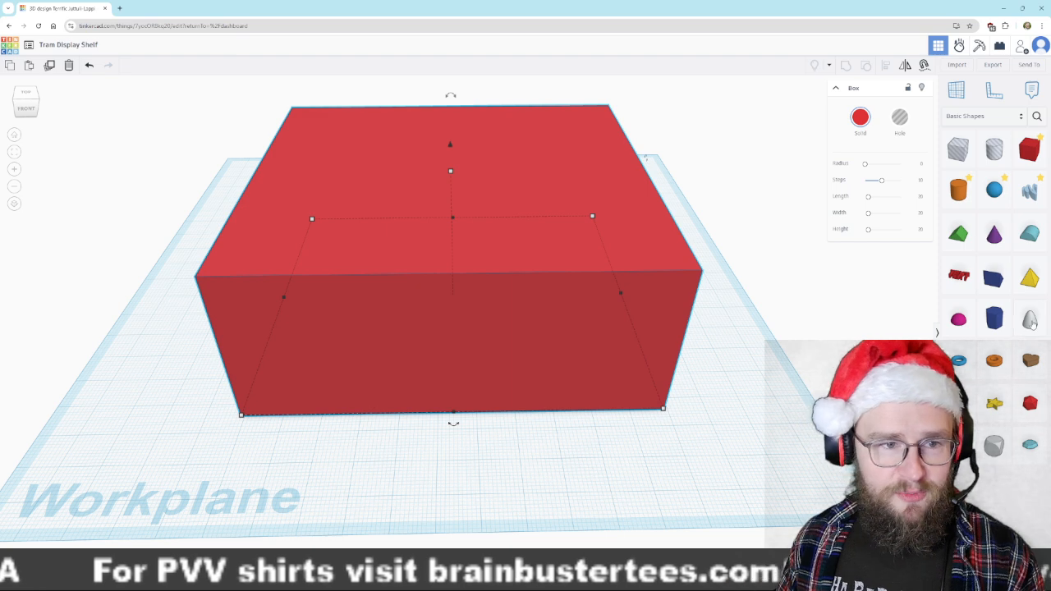
{"action": "mouse_move", "coordinate": [789, 417]}
{"action": "right_mouse_down"}
{"action": "mouse_move", "coordinate": [760, 436]}
{"action": "mouse_move", "coordinate": [780, 417]}
{"action": "right_mouse_up"}
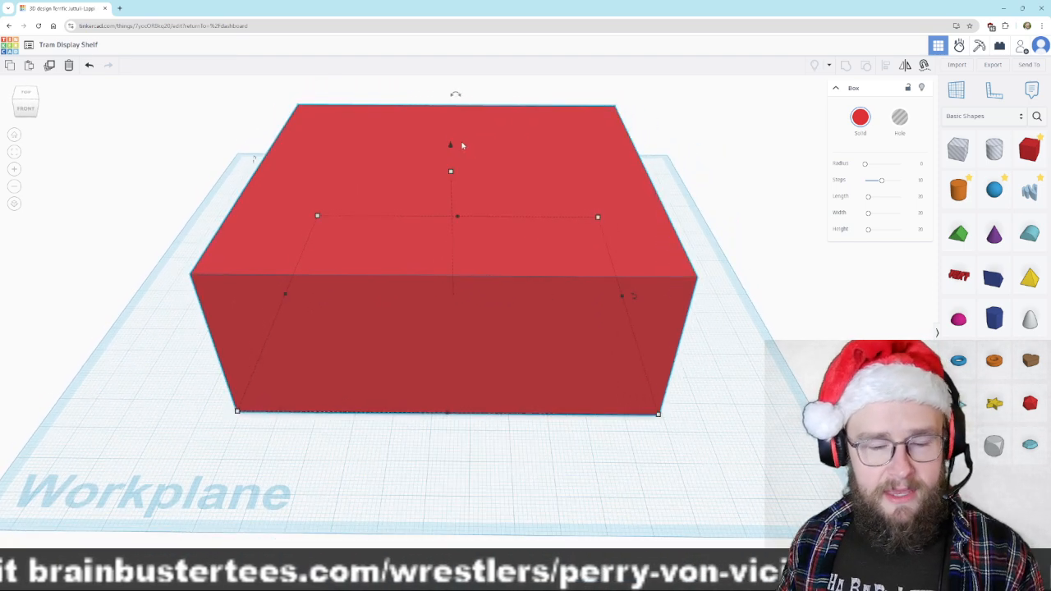
{"action": "left_click_drag", "start_coordinate": [453, 149], "coordinate": [452, 109]}
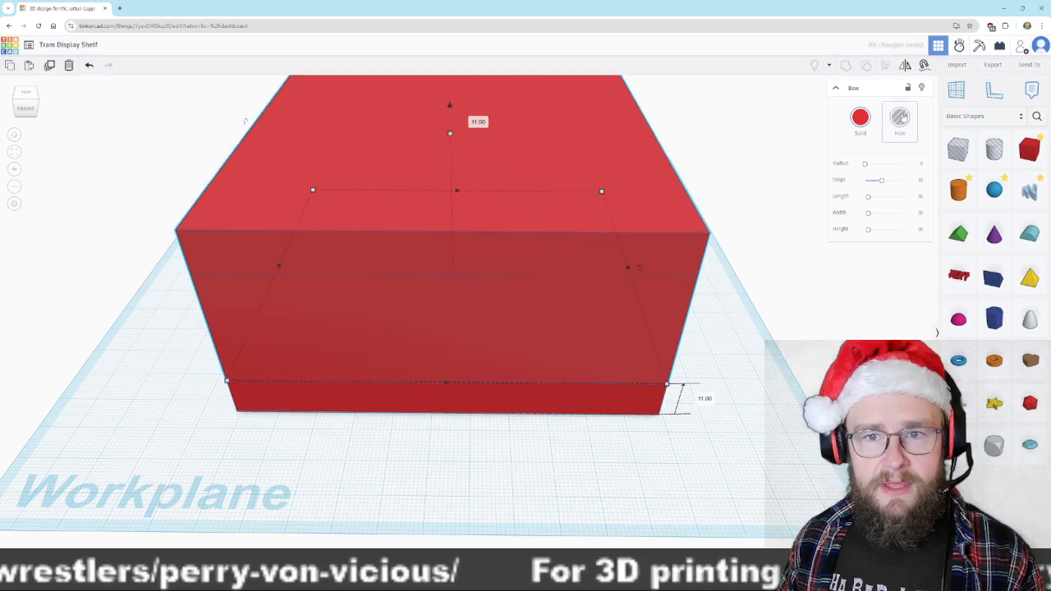
{"action": "left_click", "coordinate": [900, 118]}
- Shorten the hole box's front-to-back depth to 85 mm
{"action": "right_click_drag", "start_coordinate": [788, 290], "coordinate": [710, 306]}
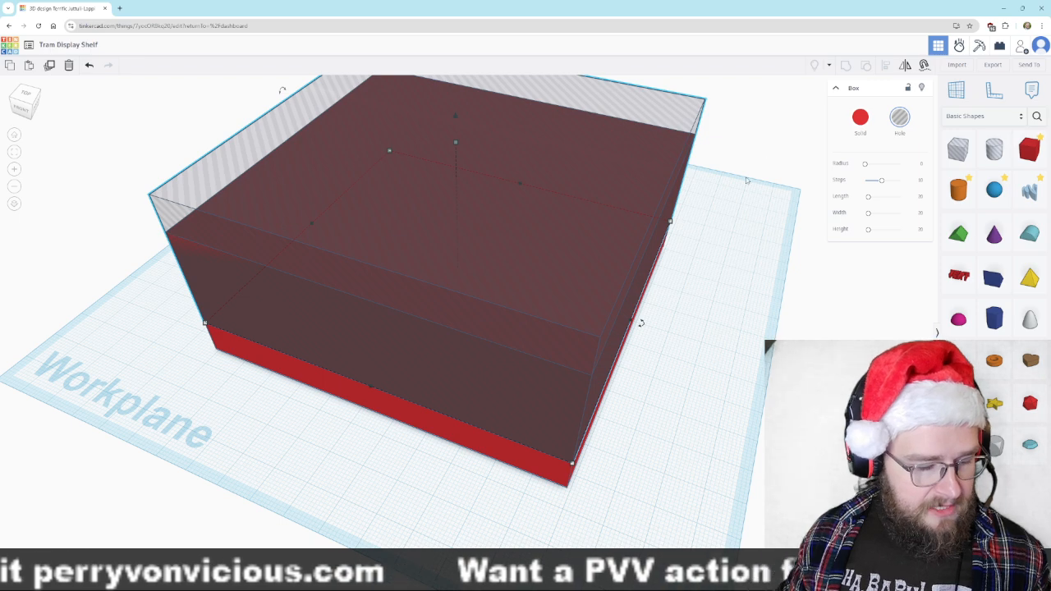
{"action": "right_click_drag", "start_coordinate": [492, 424], "coordinate": [494, 392]}
{"action": "mouse_move", "coordinate": [462, 411]}
{"action": "left_click", "coordinate": [227, 288]}
{"action": "type", "text": "85"}
{"action": "key", "text": "Return"}
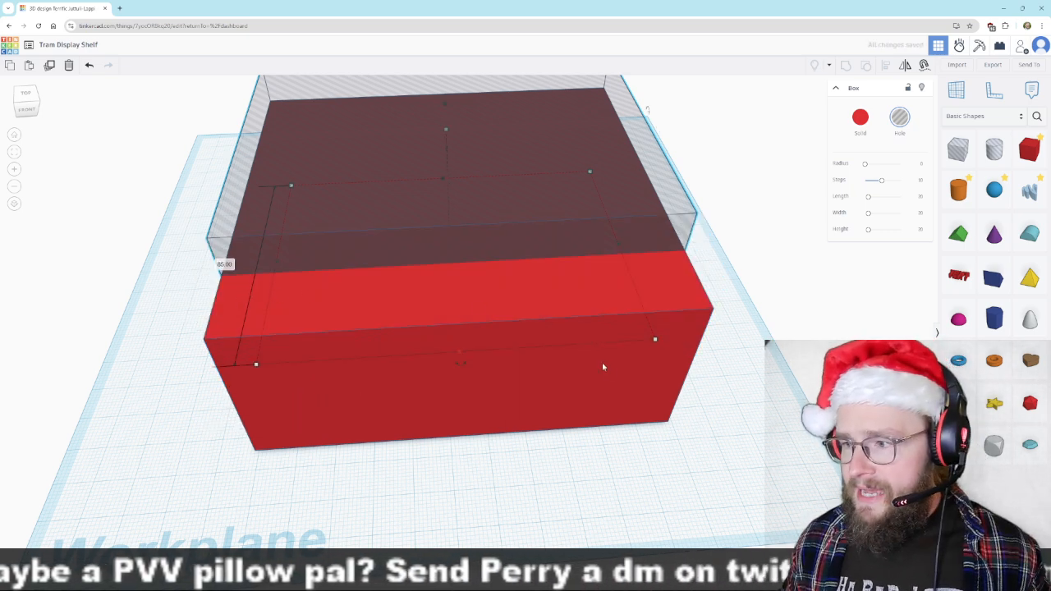
- Move the hole box 14 mm towards the front of the solid box, leaving a thin front wall
{"action": "right_click_drag", "start_coordinate": [720, 380], "coordinate": [479, 390]}
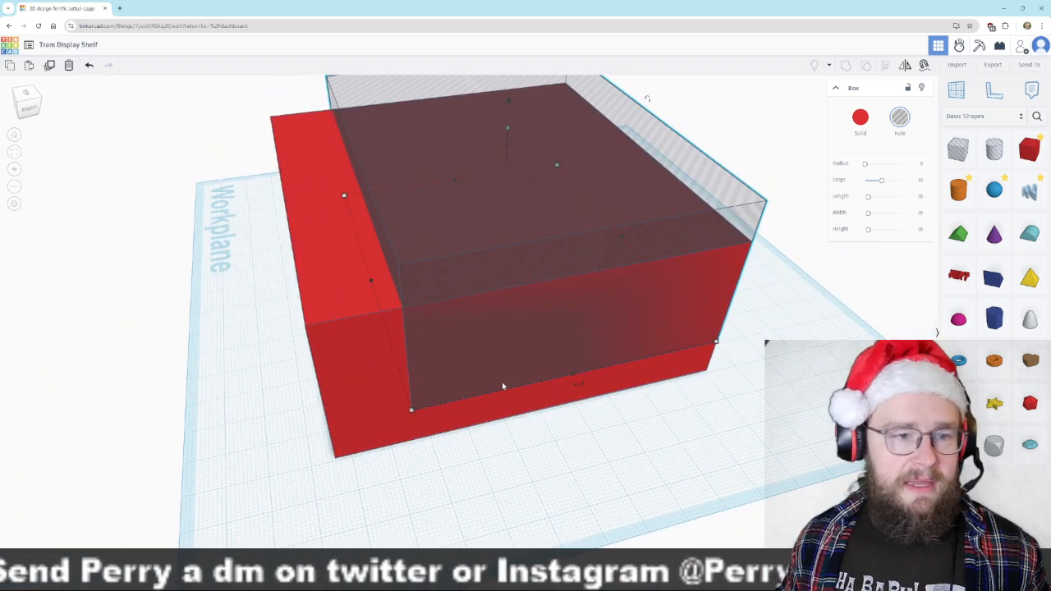
{"action": "key", "text": "Left"}
{"action": "key", "text": "Left"}
{"action": "key", "text": "Left"}
{"action": "key", "text": "Left"}
{"action": "key", "text": "Left"}
{"action": "key", "text": "Left"}
{"action": "key", "text": "Left"}
{"action": "key", "text": "Left"}
{"action": "key", "text": "Left"}
{"action": "key", "text": "Left"}
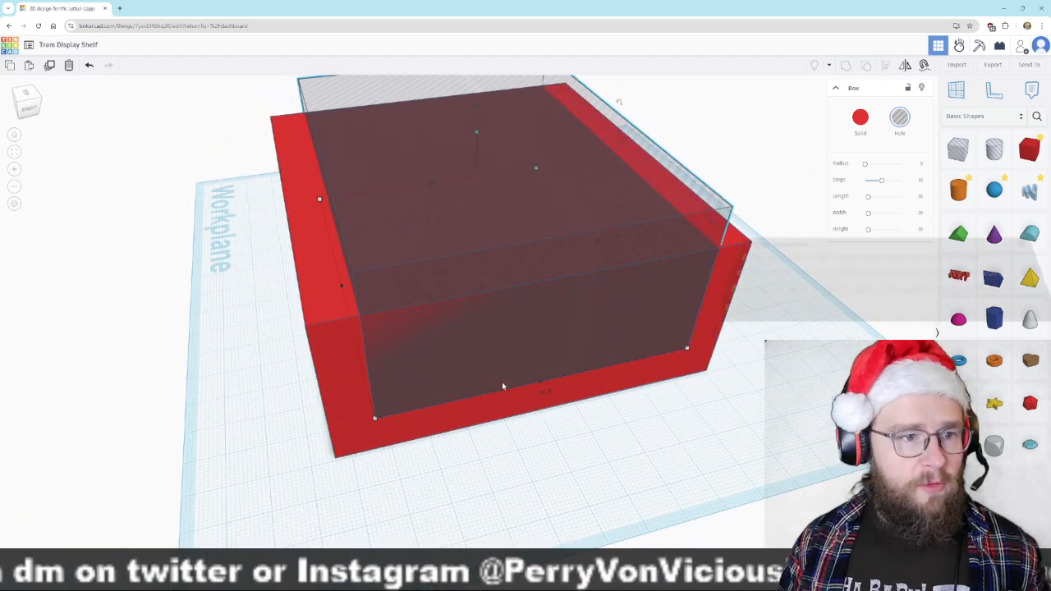
{"action": "key", "text": "Left"}
{"action": "key", "text": "Left"}
{"action": "key", "text": "Left"}
{"action": "key", "text": "Left"}
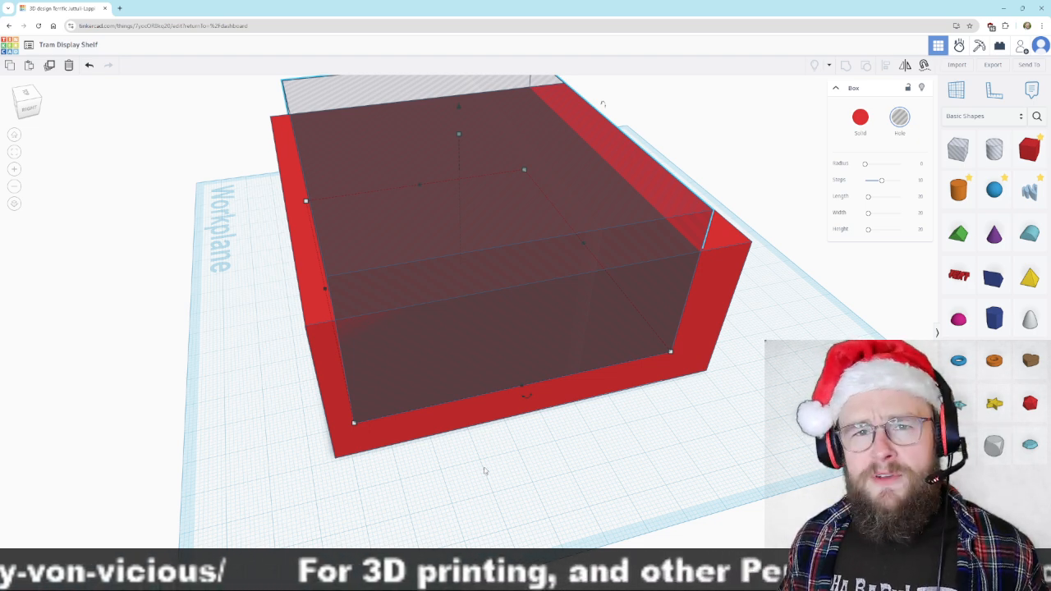
- Move the hole box 9 mm to the right so it extends past the solid box's right side
{"action": "right_click_drag", "start_coordinate": [481, 517], "coordinate": [589, 497]}
{"action": "scroll", "coordinate": [618, 426], "scroll_direction": "down", "scroll_amount": 2}
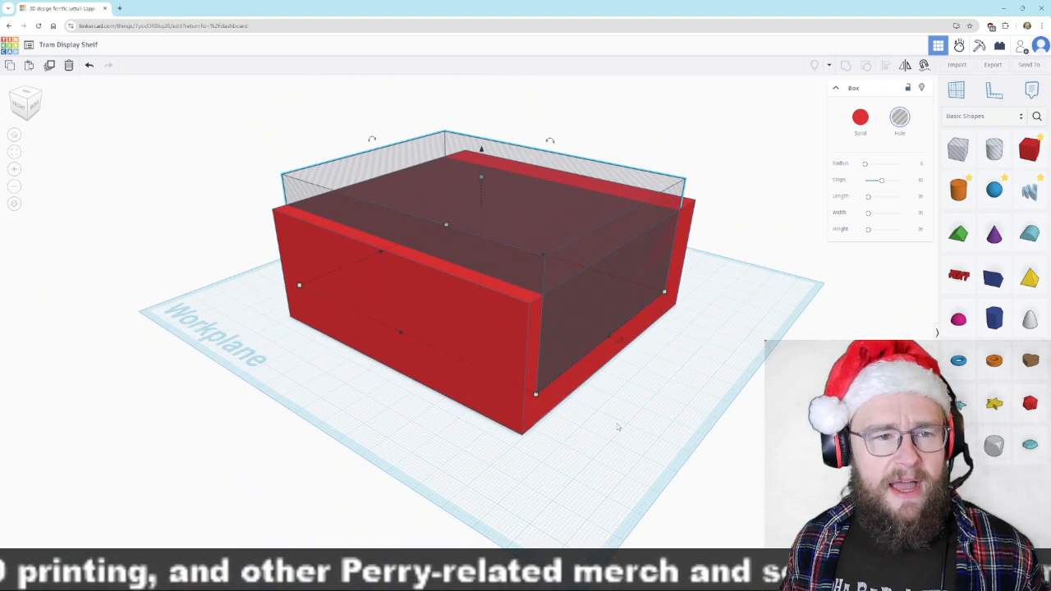
{"action": "key", "text": "Right"}
{"action": "key", "text": "Right"}
{"action": "key", "text": "Right"}
{"action": "key", "text": "Right"}
{"action": "key", "text": "Right"}
{"action": "key", "text": "Right"}
{"action": "key", "text": "Right"}
{"action": "key", "text": "Right"}
{"action": "key", "text": "Right"}
- Nudge the hole box about 2 mm back to the left to thin the left wall
{"action": "right_click_drag", "start_coordinate": [327, 402], "coordinate": [379, 302]}
{"action": "right_click_drag", "start_coordinate": [419, 378], "coordinate": [442, 470]}
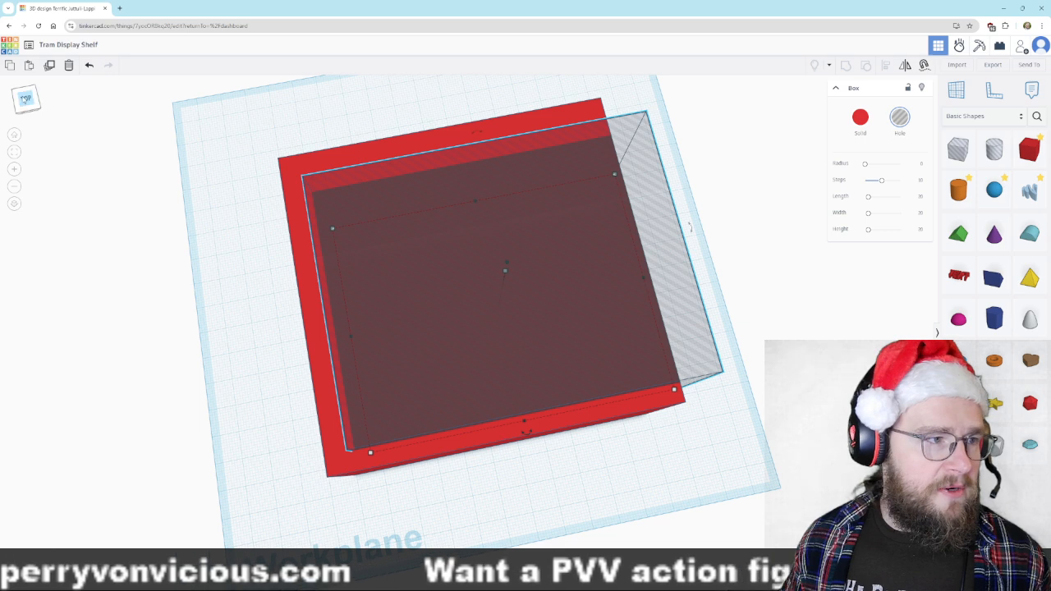
{"action": "left_click", "coordinate": [26, 98]}
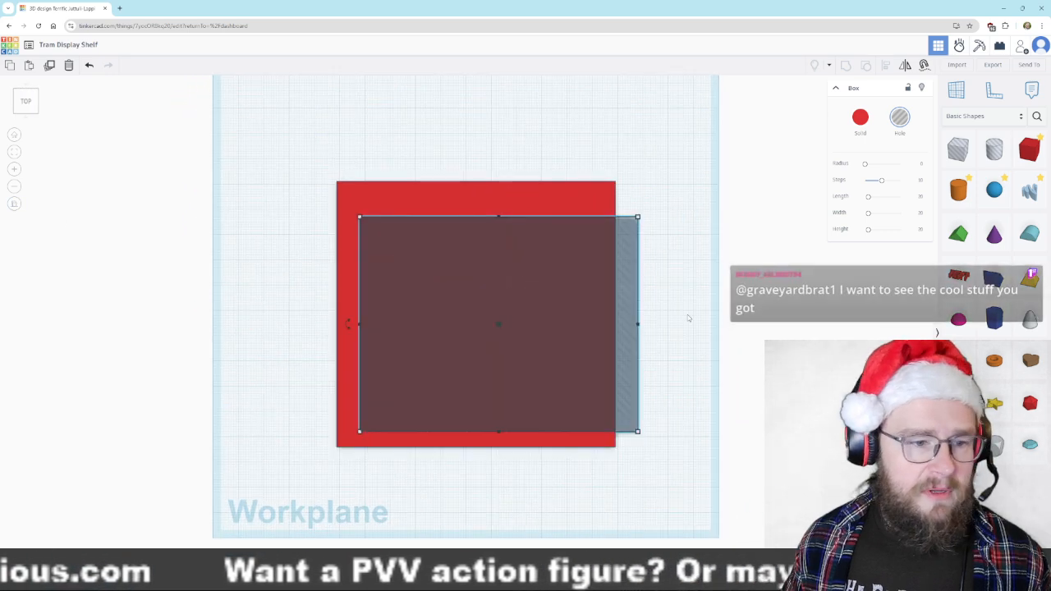
{"action": "key", "text": "Left"}
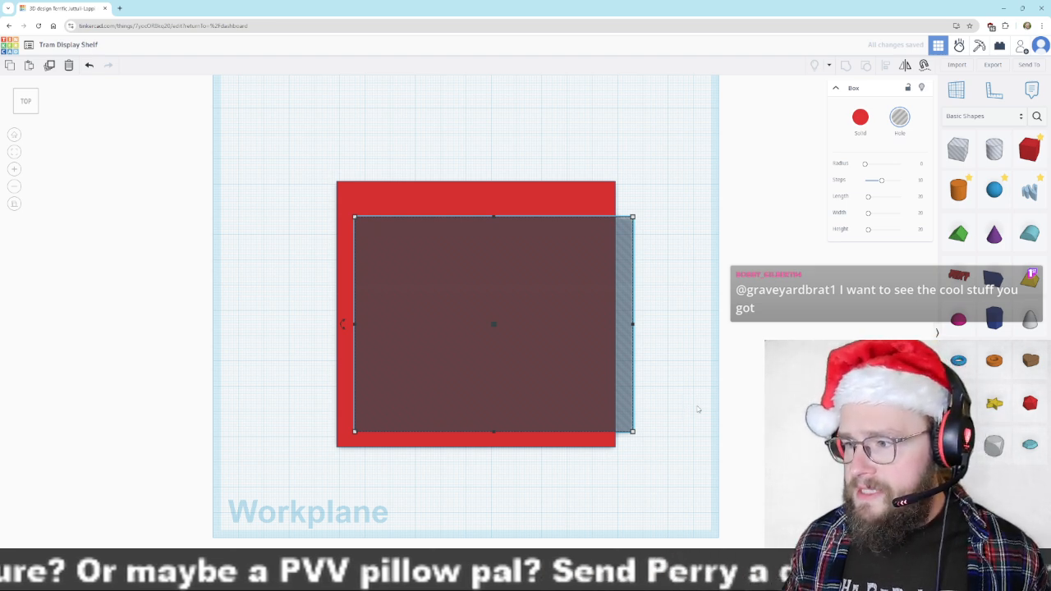
- Give the solid box a very small edge radius so its corners are only slightly rounded
{"action": "right_click_drag", "start_coordinate": [698, 410], "coordinate": [669, 322]}
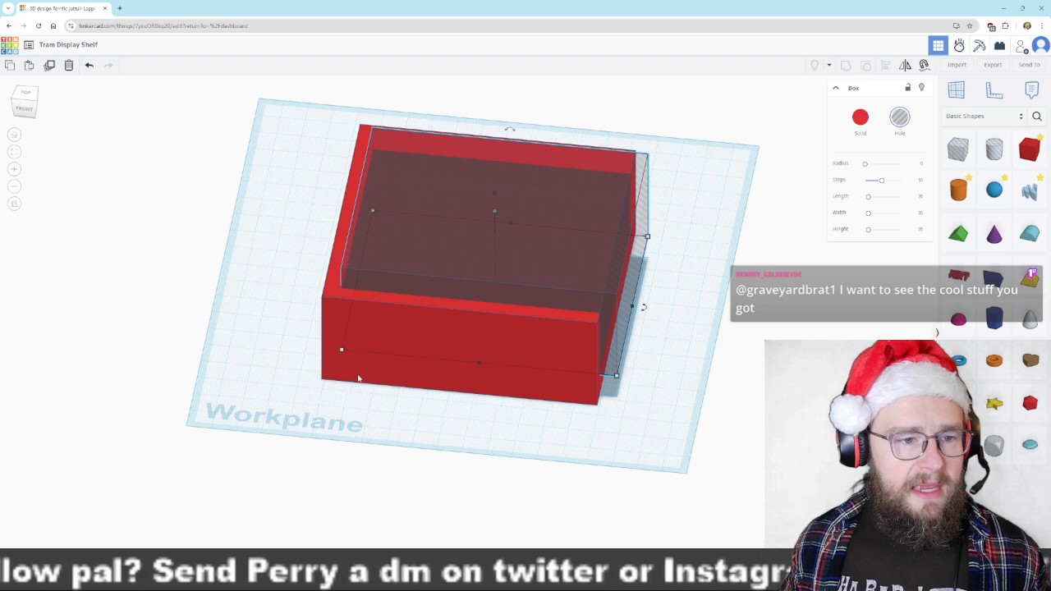
{"action": "left_click", "coordinate": [335, 338]}
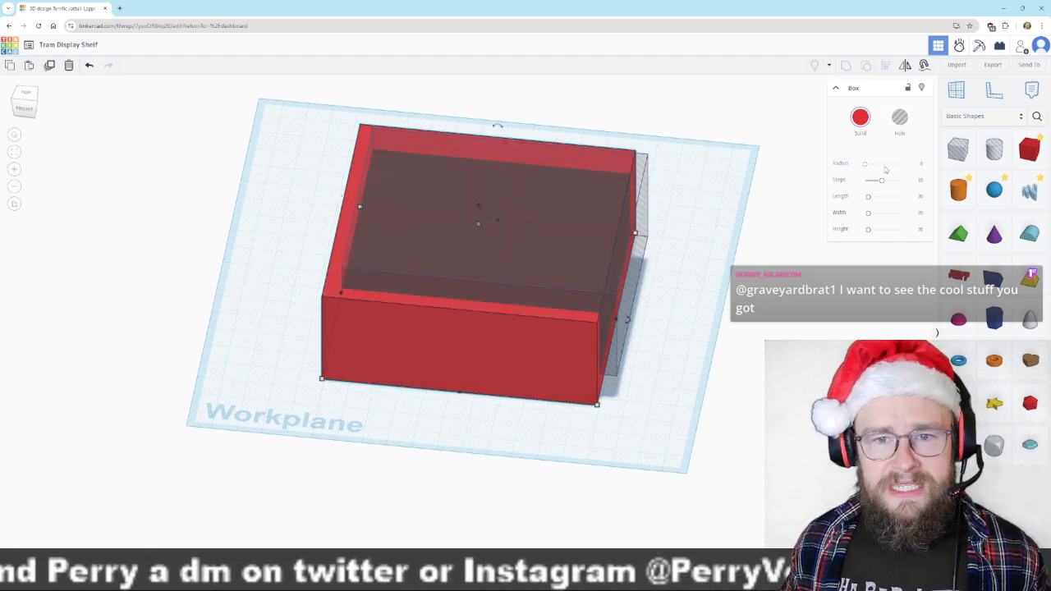
{"action": "left_click_drag", "start_coordinate": [865, 165], "coordinate": [867, 164]}
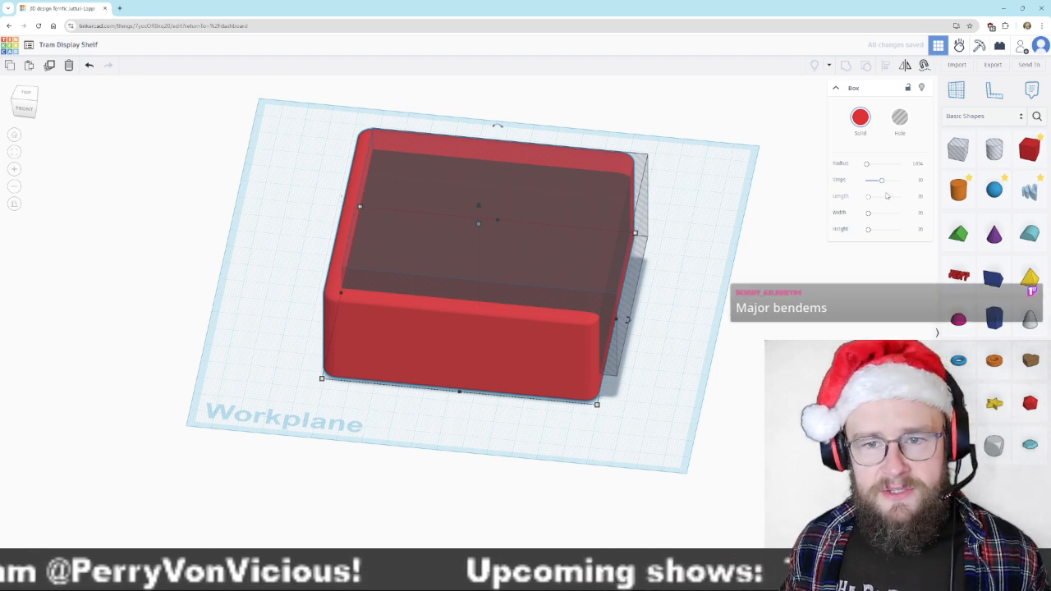
{"action": "left_click_drag", "start_coordinate": [868, 167], "coordinate": [866, 166]}
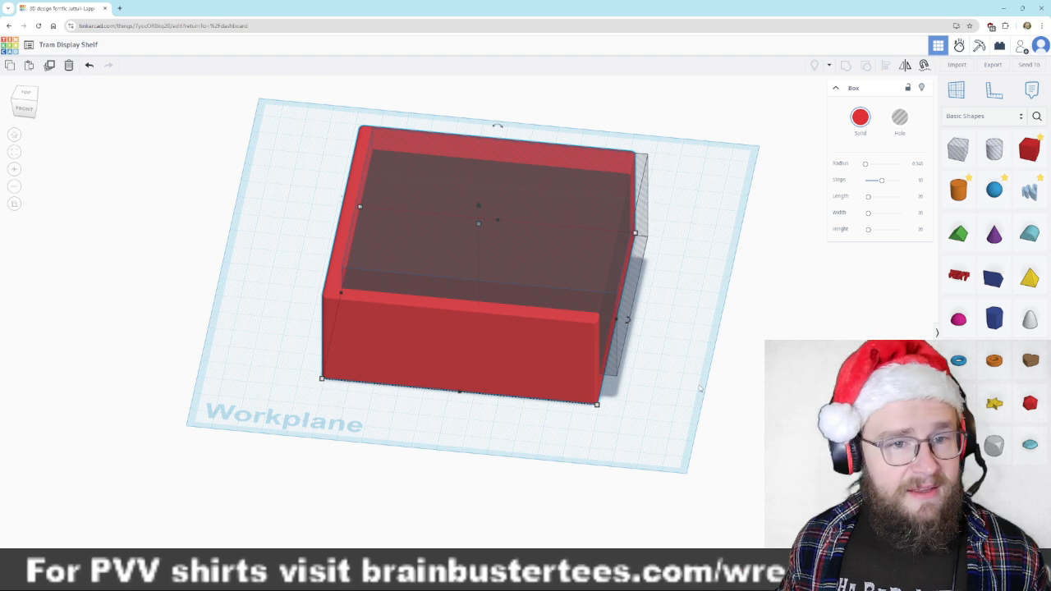
{"action": "right_click_drag", "start_coordinate": [699, 369], "coordinate": [481, 349]}
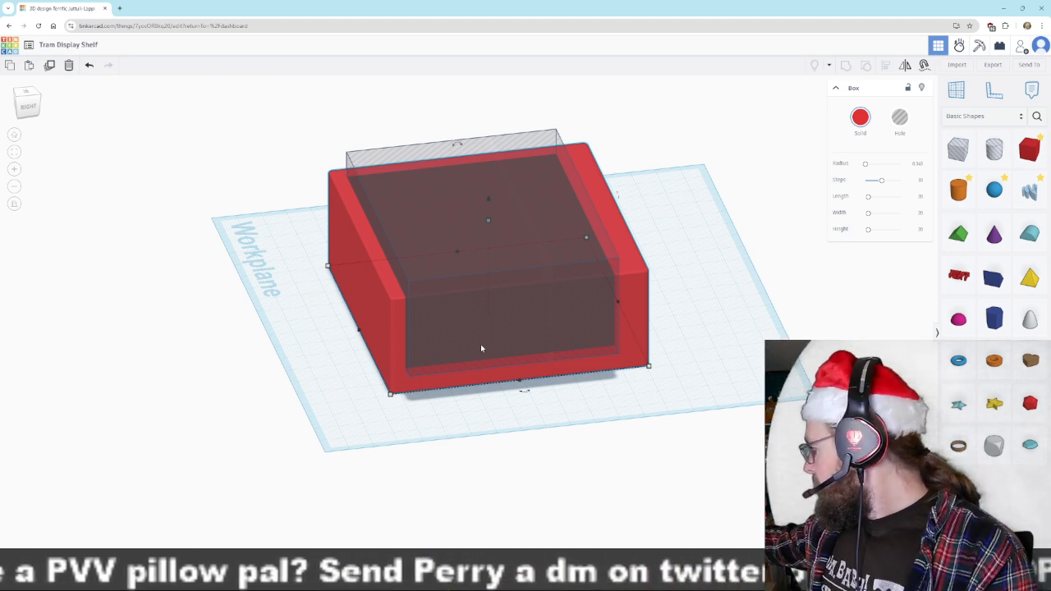
{"action": "mouse_move", "coordinate": [486, 221]}
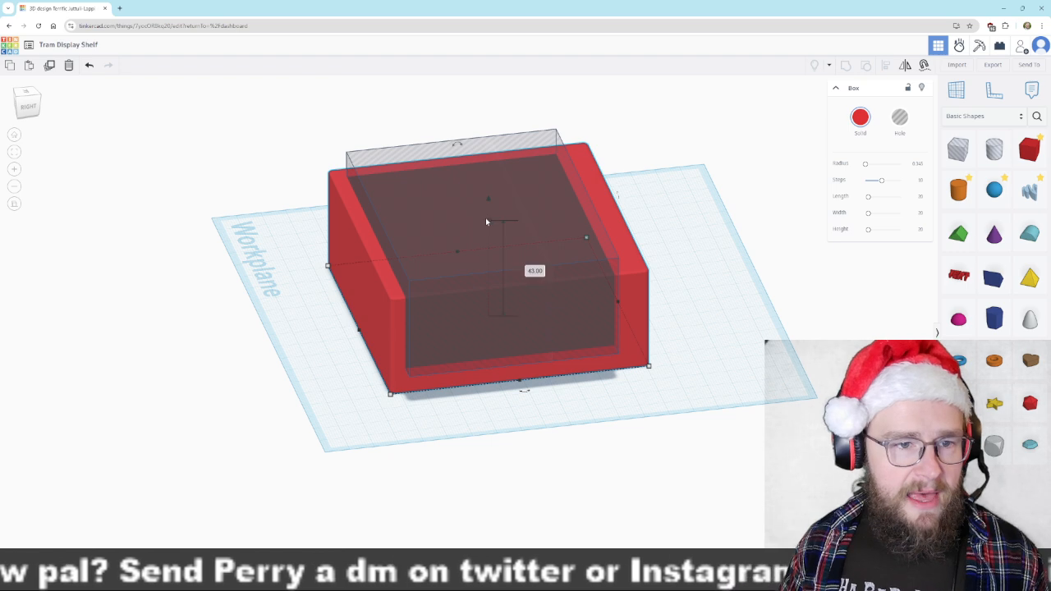
{"action": "left_click", "coordinate": [528, 268]}
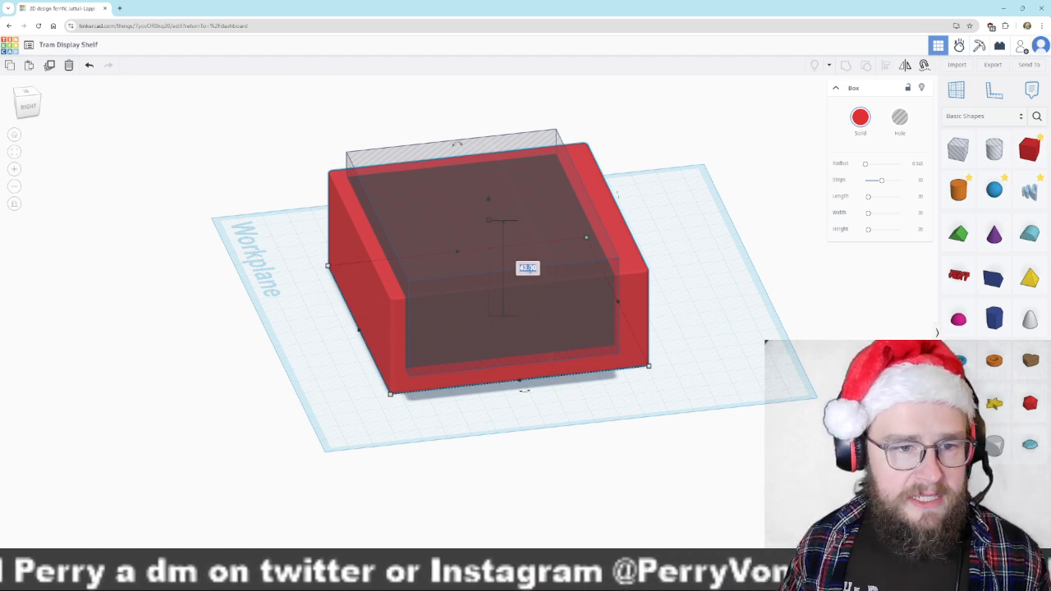
{"action": "key", "text": "Return"}
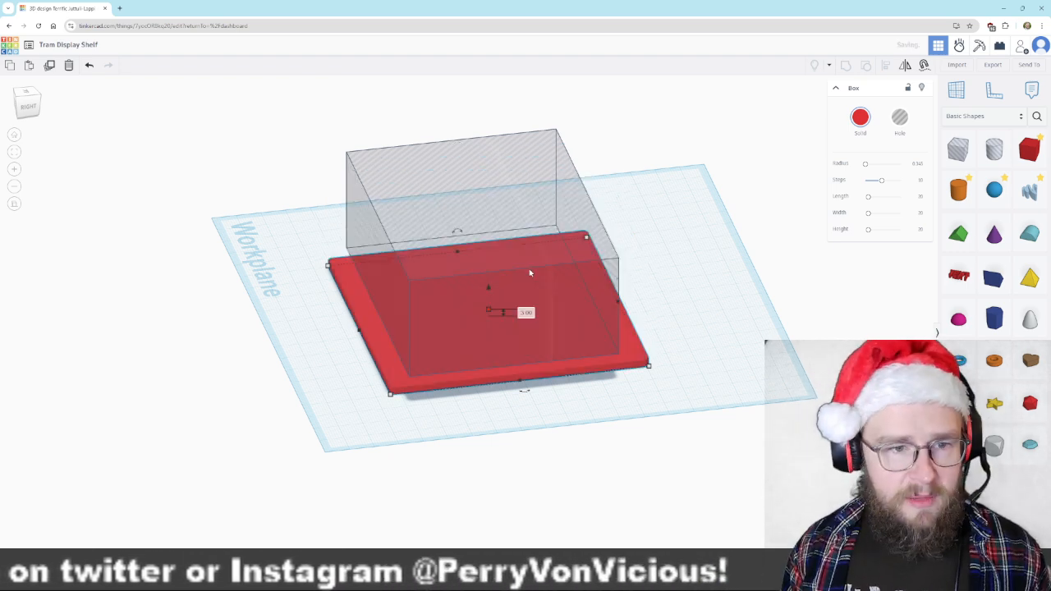
{"action": "key", "text": "ctrl+z"}
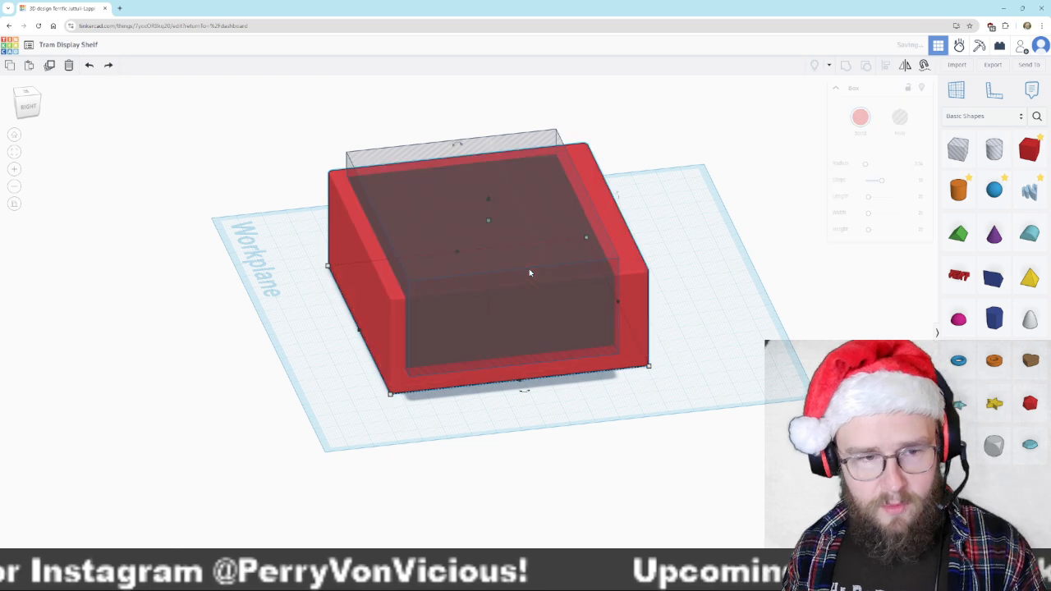
- Set the height of the hole box inside the solid box to 3 mm
{"action": "left_click", "coordinate": [499, 147]}
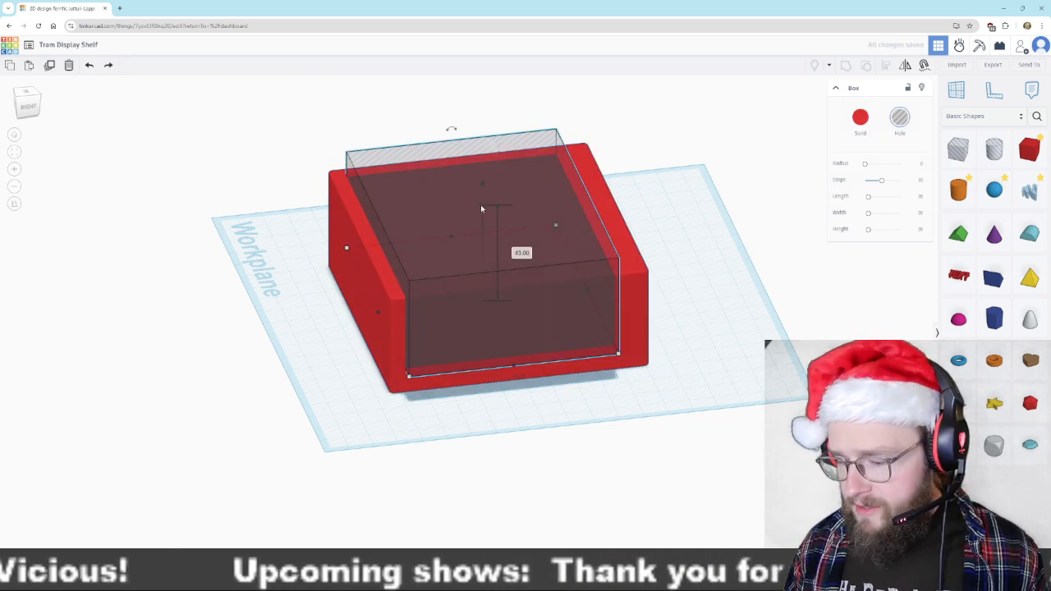
{"action": "key", "text": "c"}
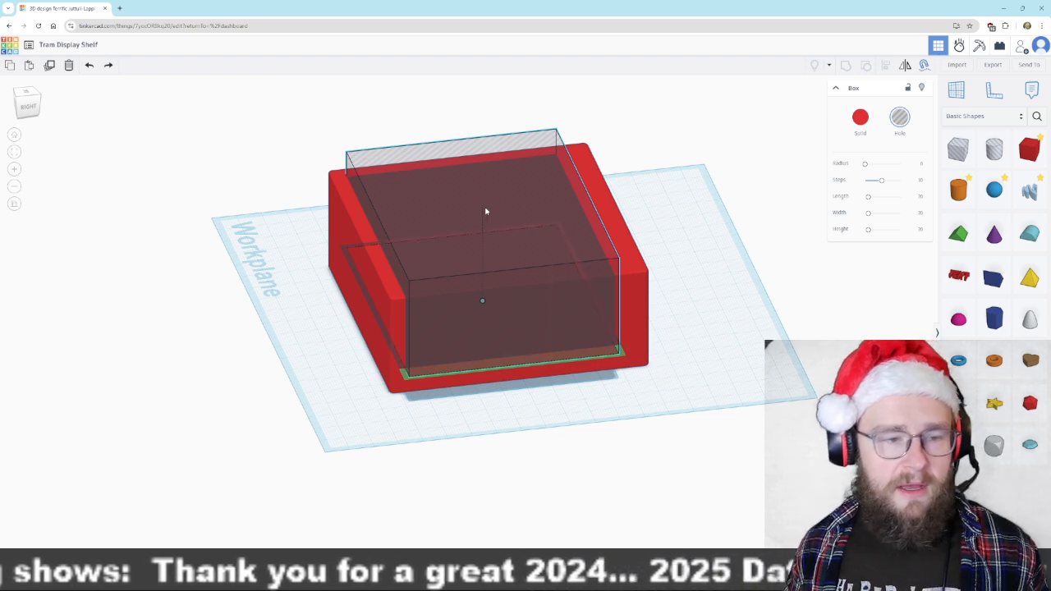
{"action": "left_click", "coordinate": [610, 122]}
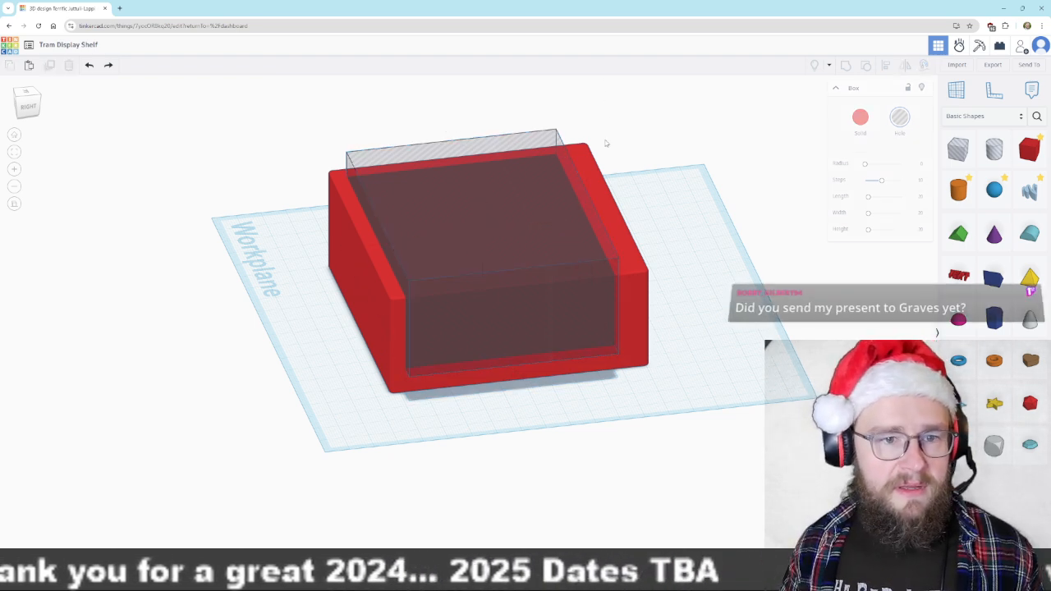
{"action": "right_click_drag", "start_coordinate": [444, 463], "coordinate": [600, 453]}
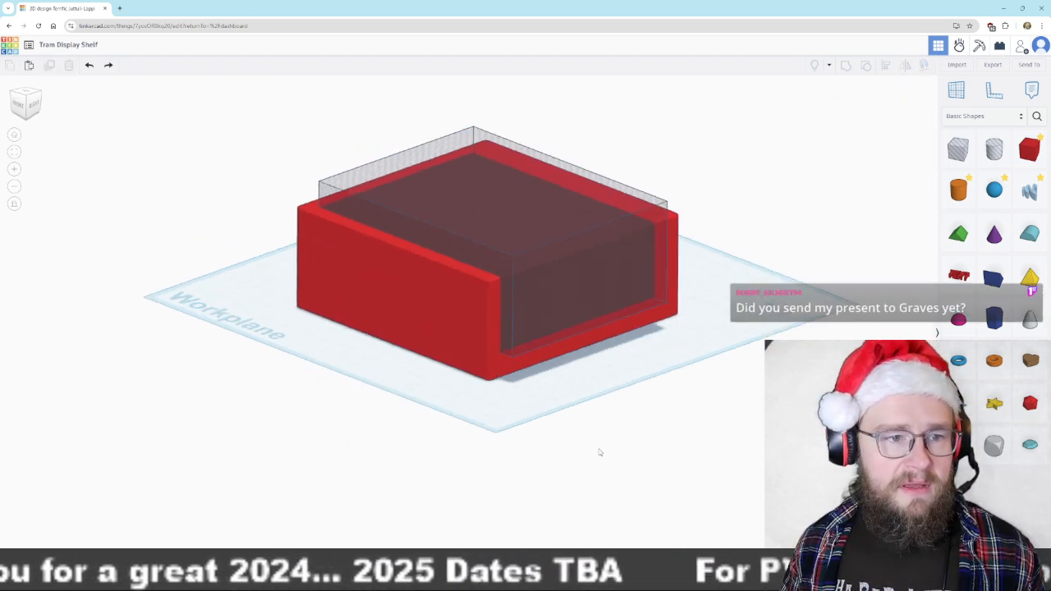
{"action": "left_click", "coordinate": [355, 191]}
{"action": "left_click", "coordinate": [534, 238]}
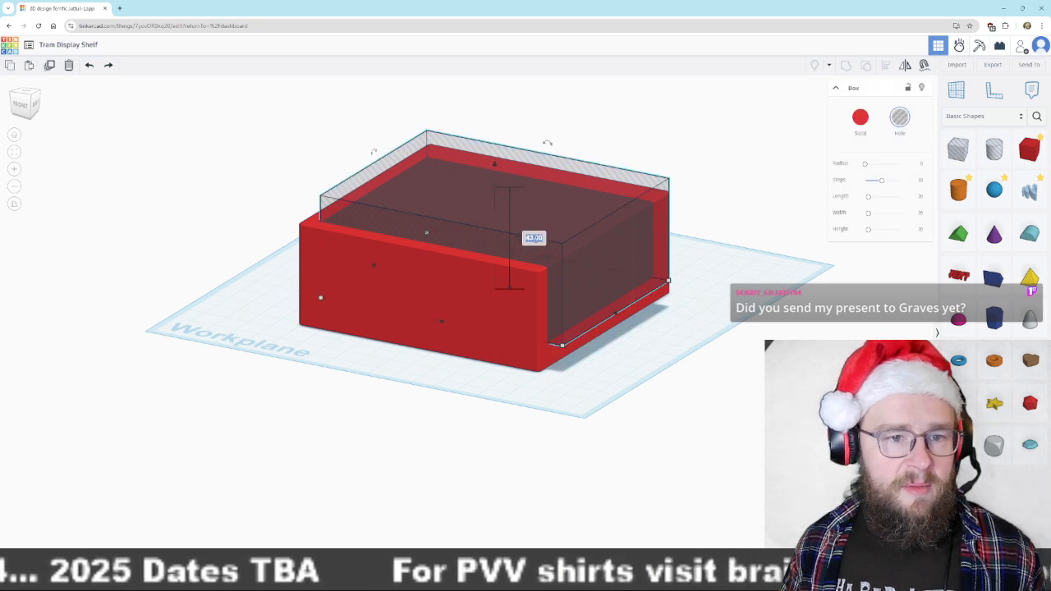
{"action": "type", "text": "3"}
{"action": "key", "text": "Return"}
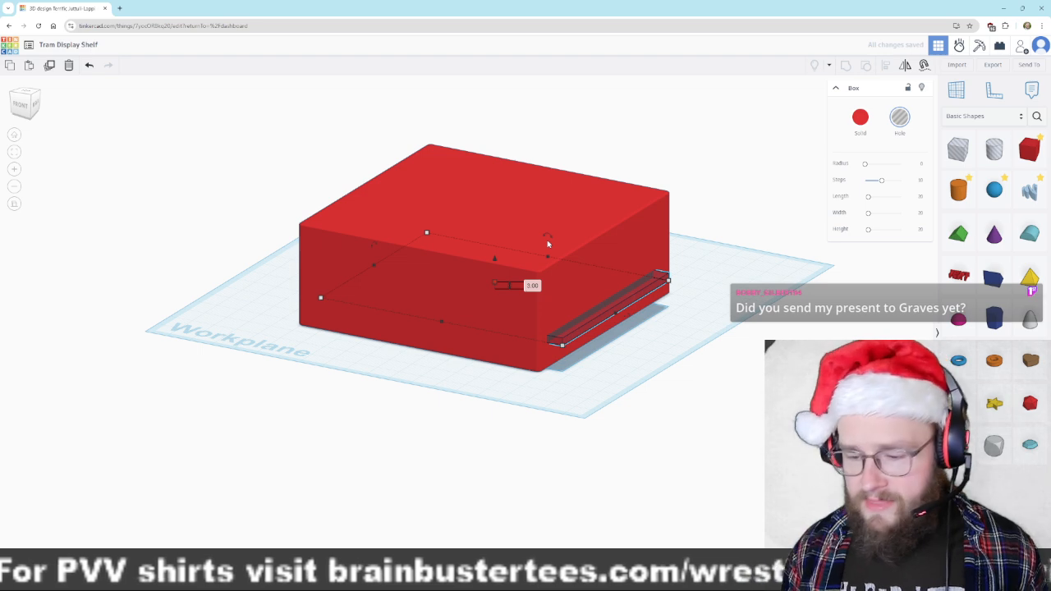
{"action": "key", "text": "Up"}
{"action": "key", "text": "Up"}
{"action": "key", "text": "Up"}
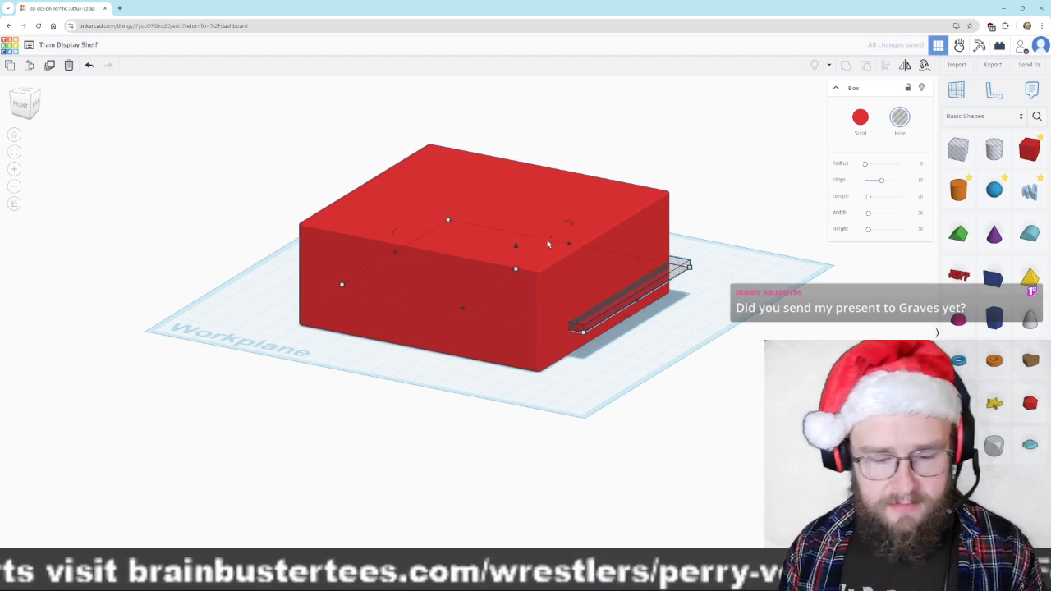
{"action": "key", "text": "ctrl+z"}
{"action": "key", "text": "ctrl+z"}
{"action": "key", "text": "ctrl+z"}
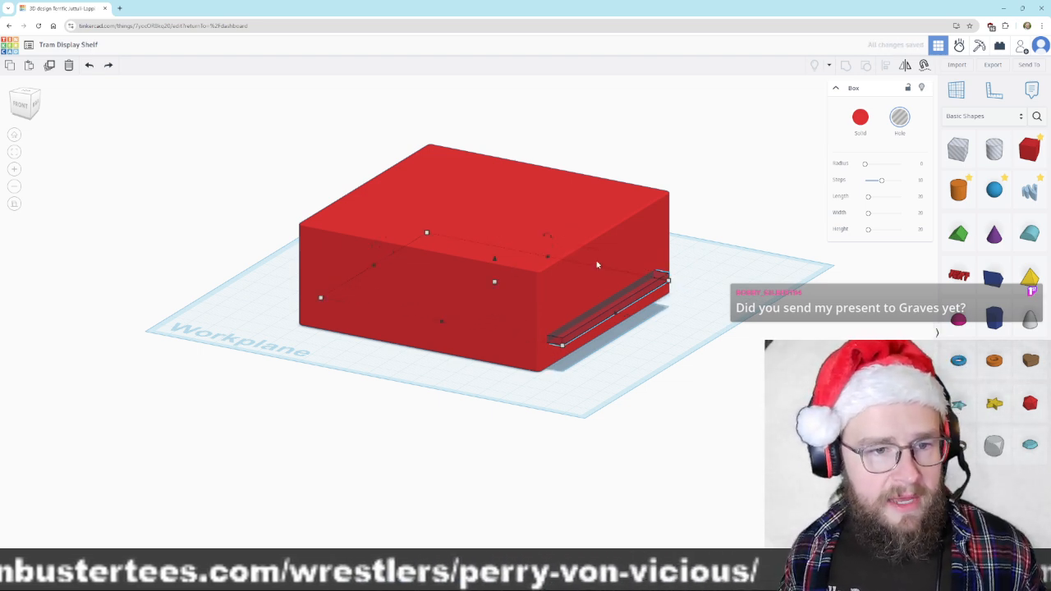
- Raise the thin hole box to 40 mm above the workplane and thicken it so it protrudes slightly above the solid box's top
{"action": "left_click_drag", "start_coordinate": [495, 258], "coordinate": [499, 190]}
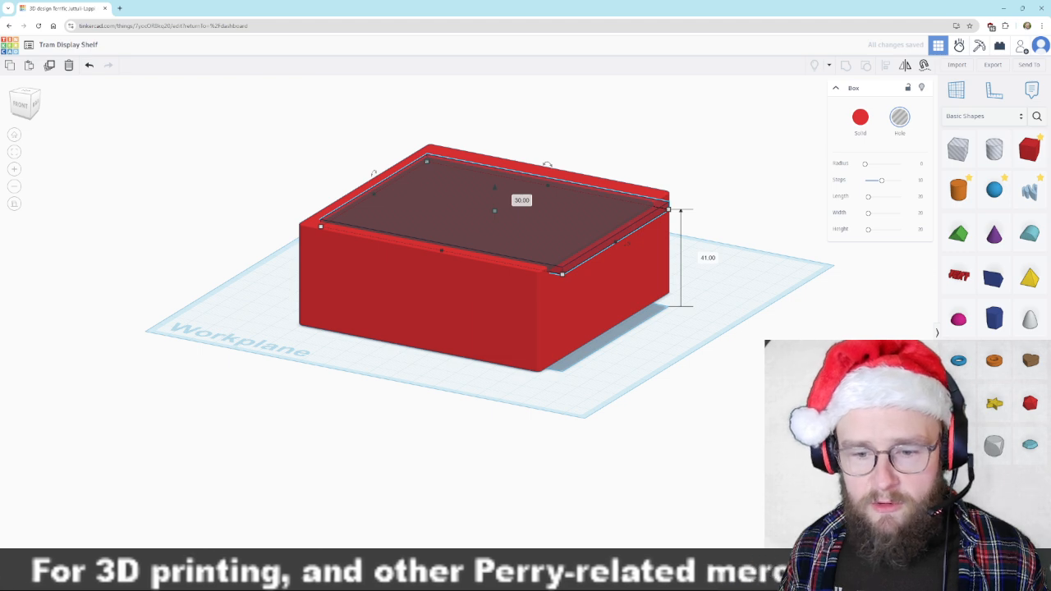
{"action": "right_click_drag", "start_coordinate": [753, 454], "coordinate": [695, 428]}
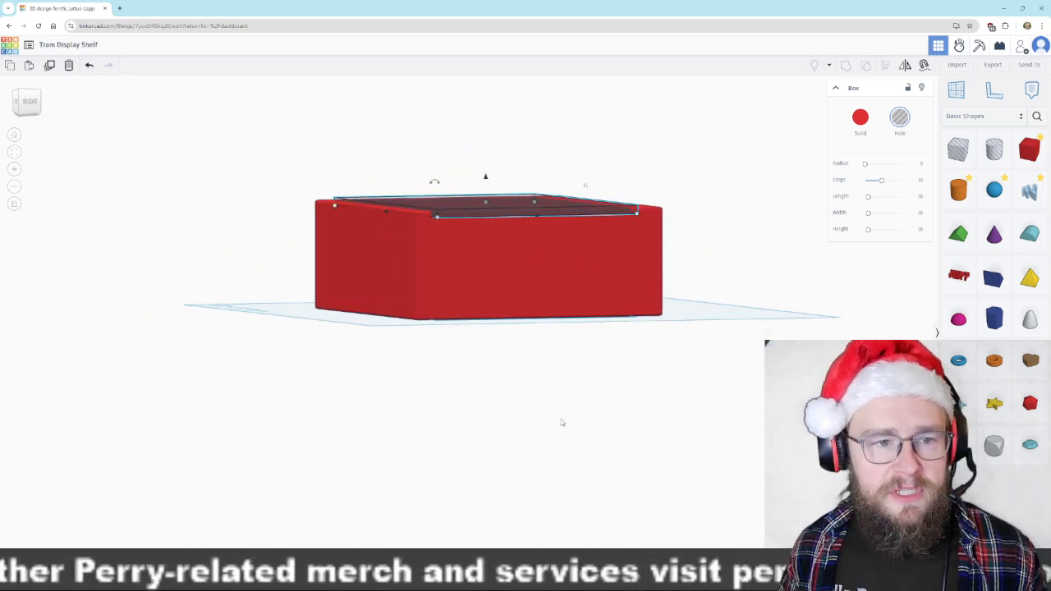
{"action": "scroll", "coordinate": [549, 428], "scroll_direction": "up", "scroll_amount": 4}
{"action": "scroll", "coordinate": [549, 429], "scroll_direction": "down", "scroll_amount": 2}
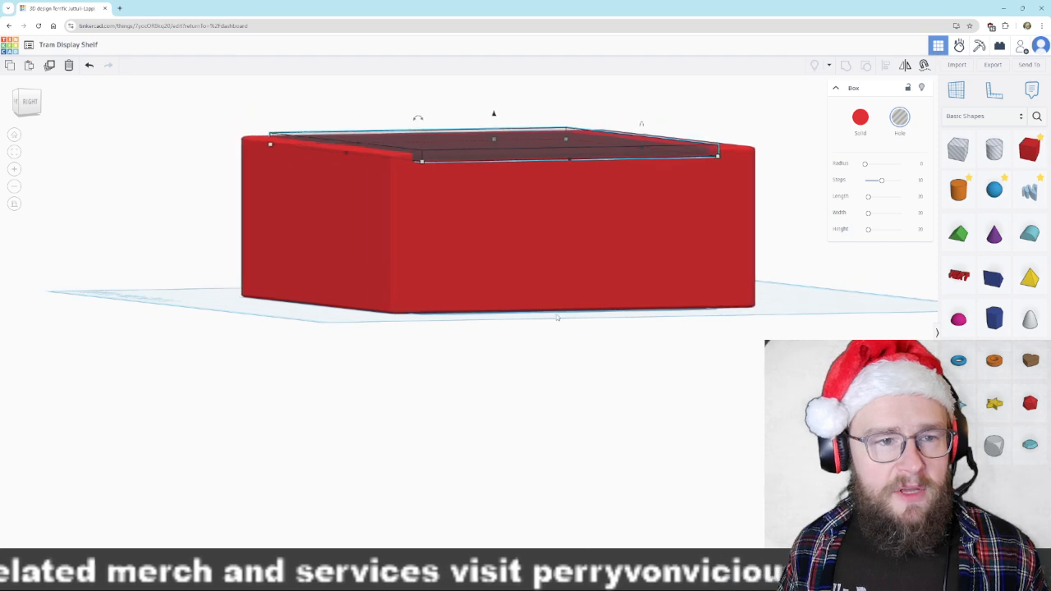
{"action": "left_click_drag", "start_coordinate": [496, 122], "coordinate": [495, 107]}
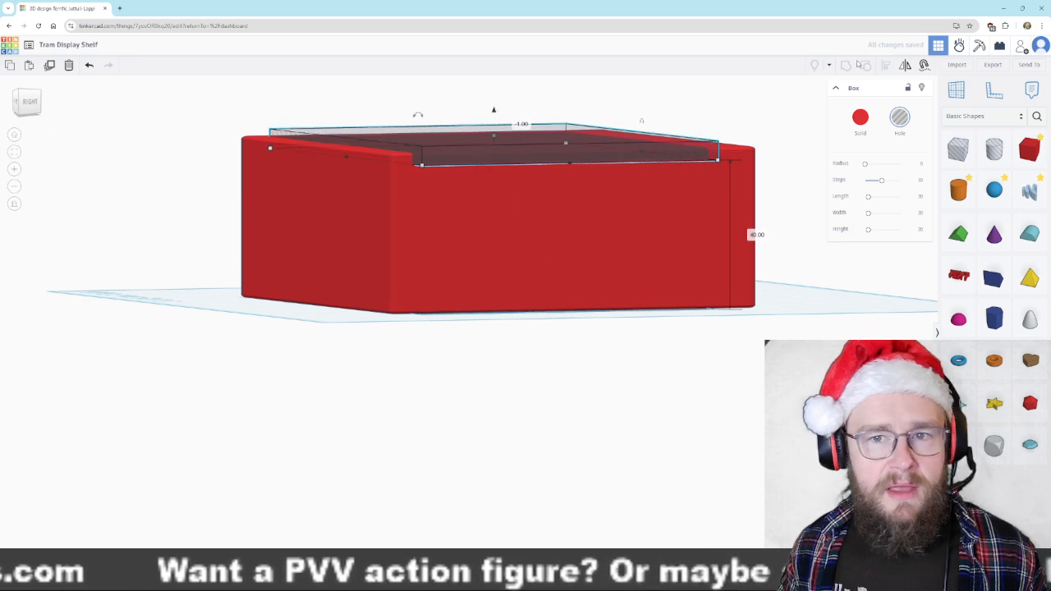
- Give the hole box a very small edge radius so the recess has slightly rounded corners
{"action": "left_click", "coordinate": [868, 167]}
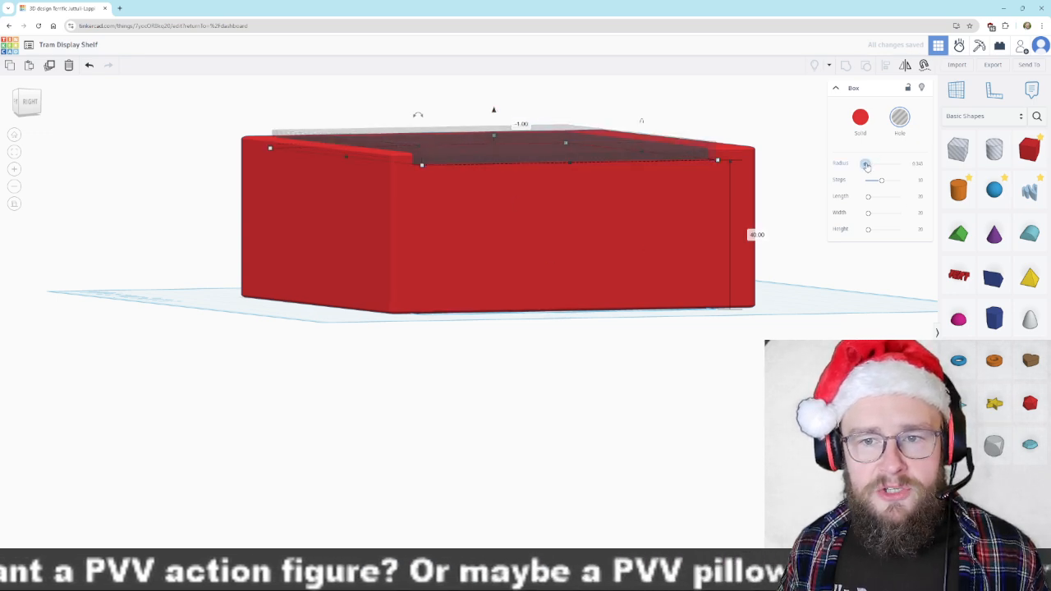
{"action": "right_click_drag", "start_coordinate": [468, 375], "coordinate": [657, 443]}
{"action": "scroll", "coordinate": [657, 436], "scroll_direction": "down", "scroll_amount": 3}
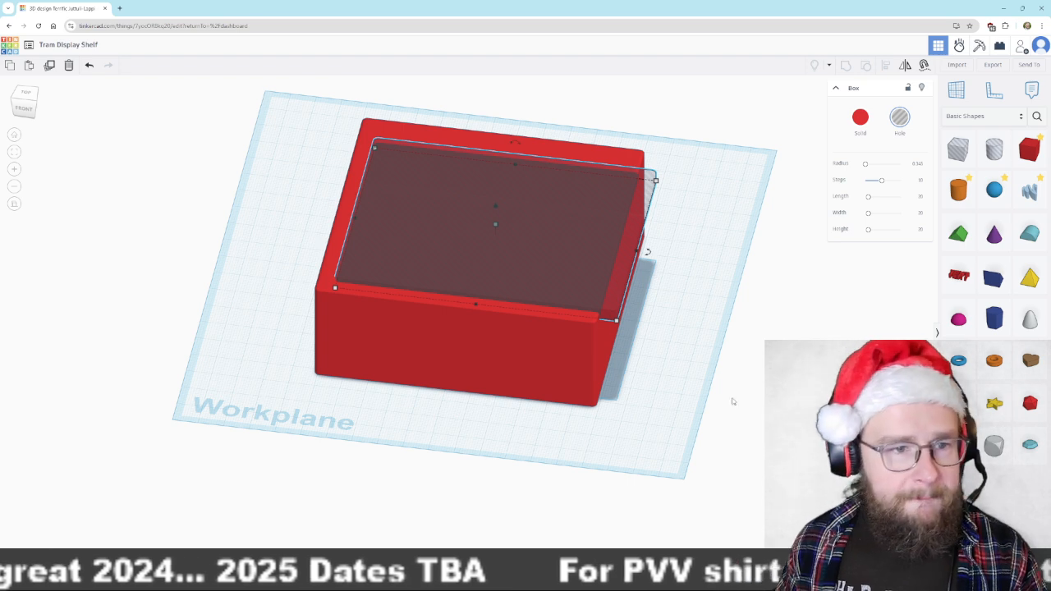
{"action": "left_click", "coordinate": [692, 398]}
- Examine the reference photo of the tram display shelves, put its window aside, and inspect the recessed box from the right and front
{"action": "right_click_drag", "start_coordinate": [681, 397], "coordinate": [485, 364]}
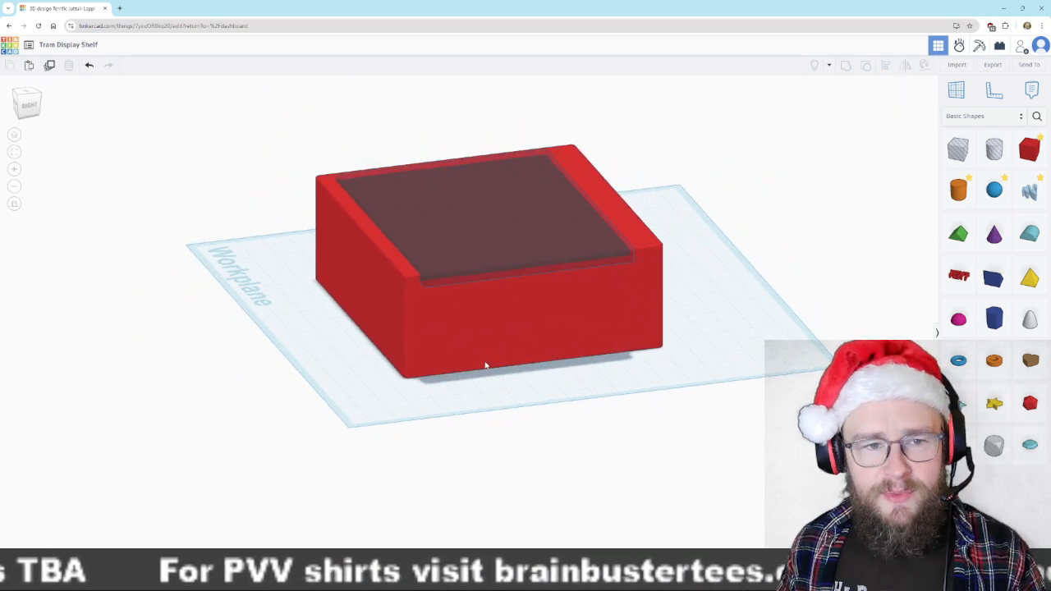
{"action": "right_click_drag", "start_coordinate": [485, 365], "coordinate": [526, 378]}
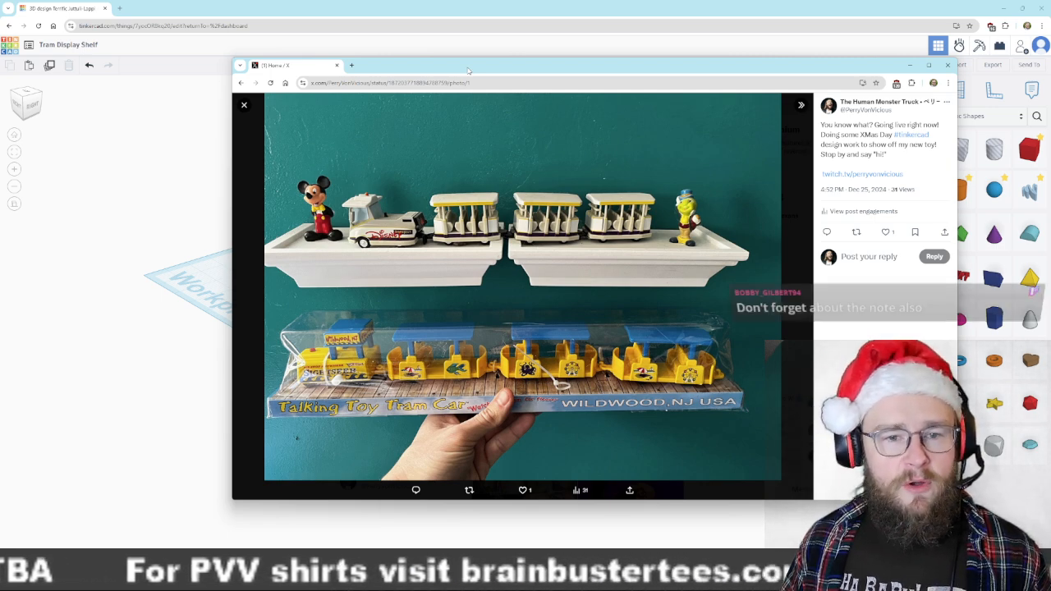
{"action": "left_click_drag", "start_coordinate": [467, 70], "coordinate": [1050, 67]}
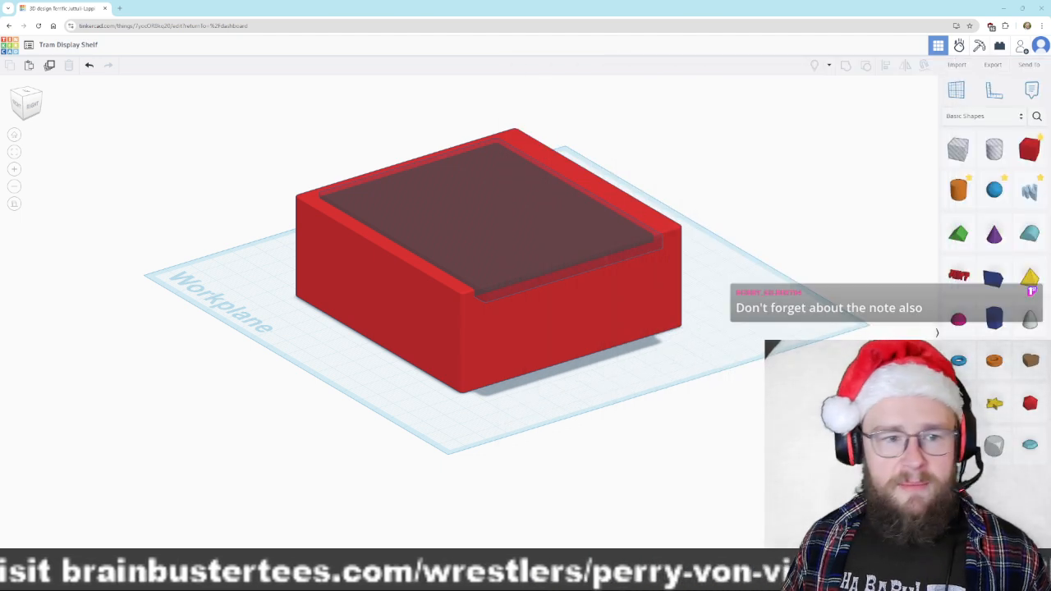
{"action": "right_click_drag", "start_coordinate": [737, 439], "coordinate": [616, 410]}
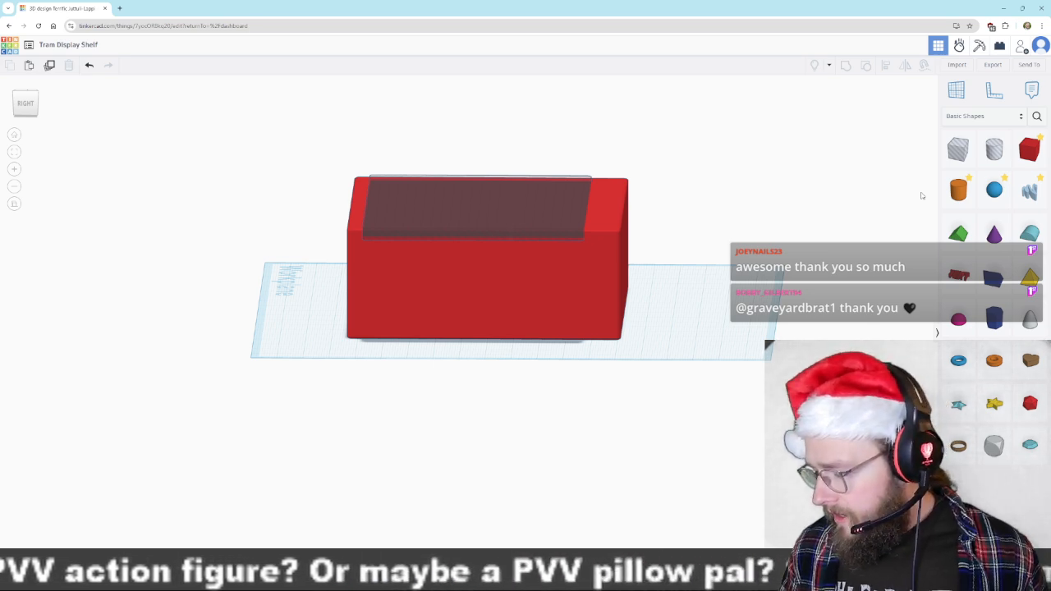
{"action": "right_click_drag", "start_coordinate": [824, 307], "coordinate": [503, 355]}
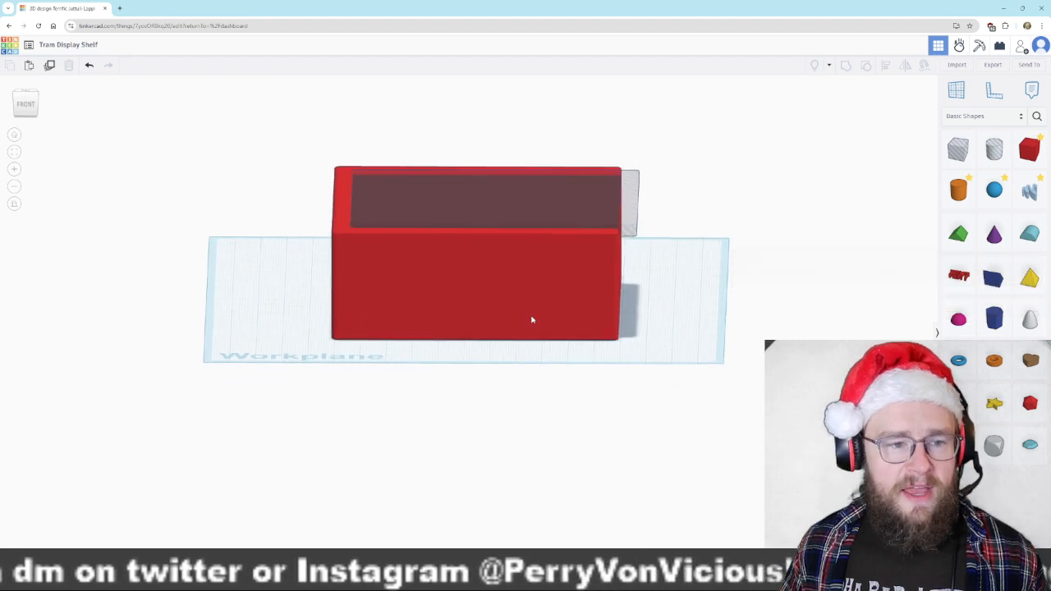
{"action": "right_click_drag", "start_coordinate": [671, 373], "coordinate": [568, 389]}
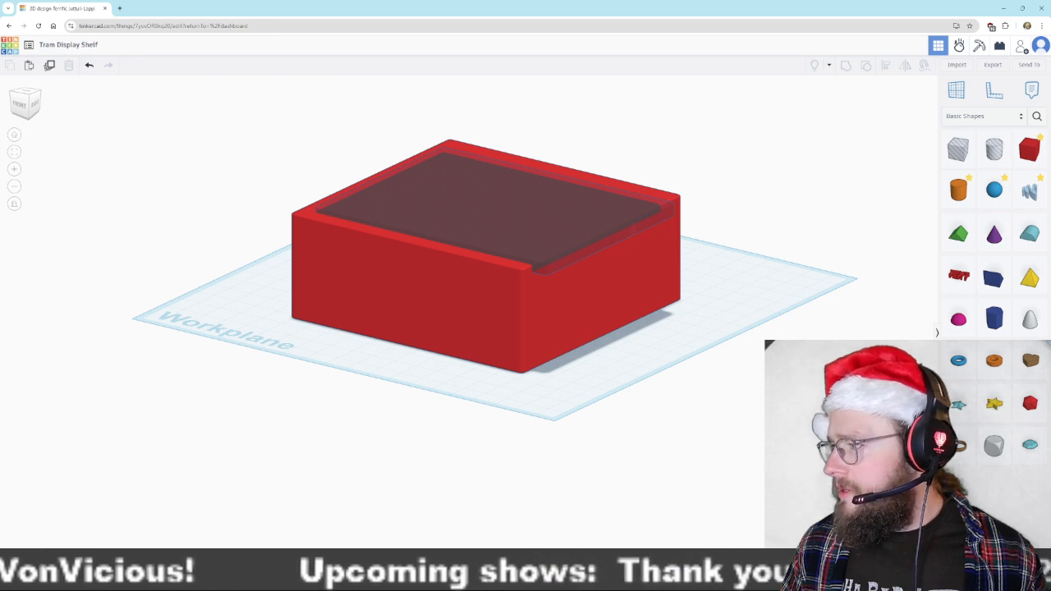
- Add a hole cylinder, lay it on its side parallel to the box's front face, and move it against the lower front edge
{"action": "left_click_drag", "start_coordinate": [994, 144], "coordinate": [445, 435]}
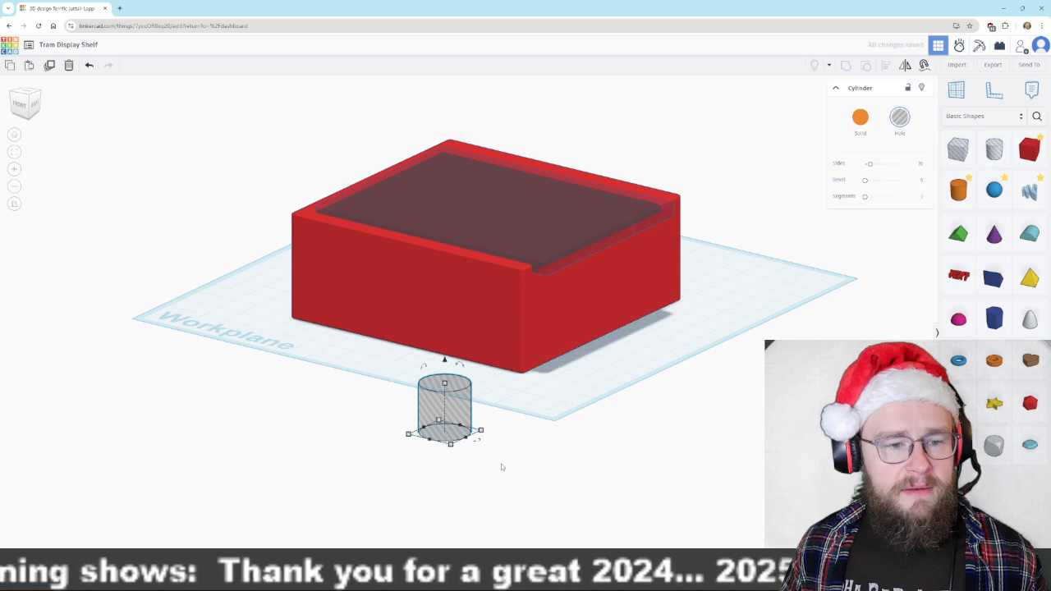
{"action": "left_click_drag", "start_coordinate": [463, 366], "coordinate": [494, 415]}
{"action": "right_click_drag", "start_coordinate": [558, 441], "coordinate": [400, 389]}
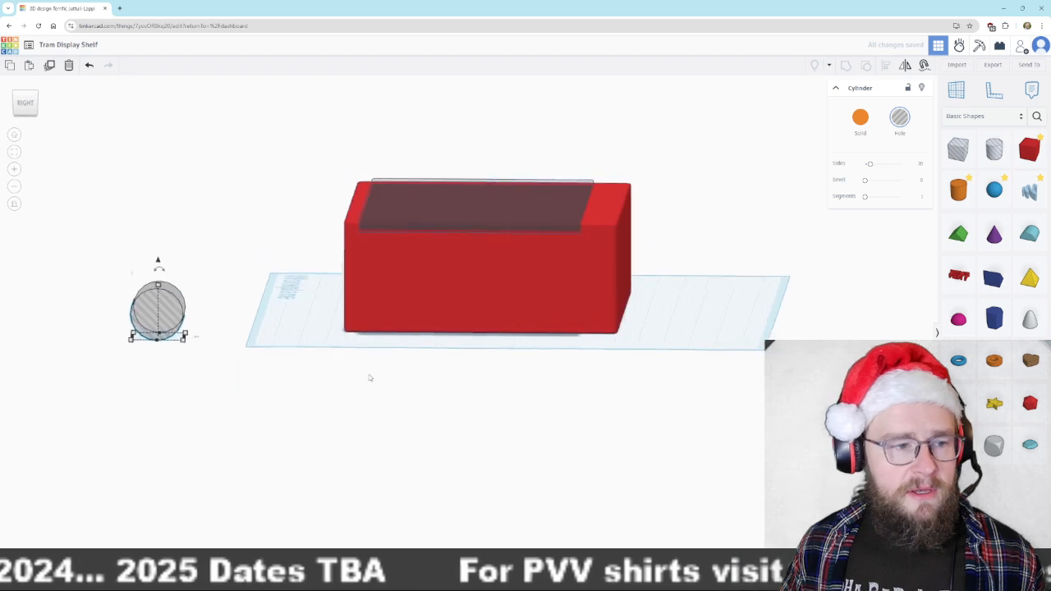
{"action": "left_click_drag", "start_coordinate": [172, 311], "coordinate": [333, 309]}
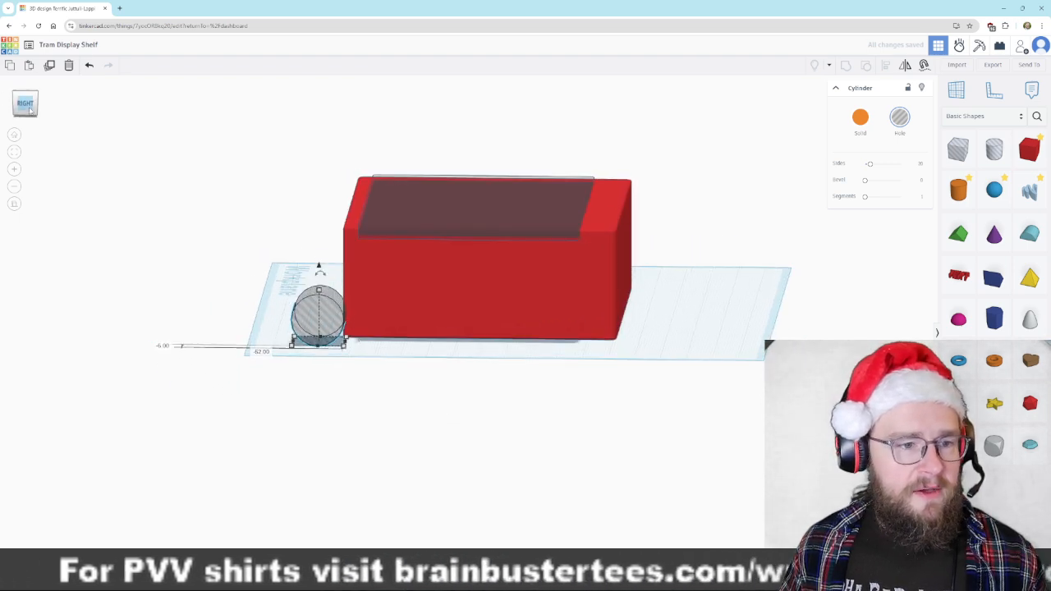
- In a flat right-side view, raise the hole cylinder's sides to the maximum of 64 and scale it proportionally to 31 mm high
{"action": "left_click", "coordinate": [14, 205]}
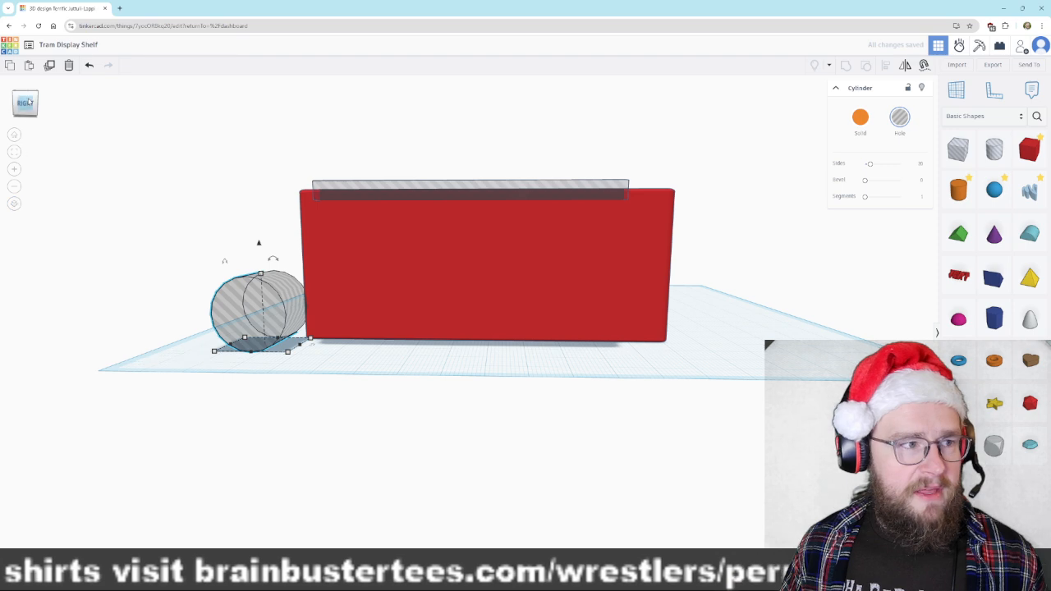
{"action": "left_click", "coordinate": [14, 205]}
{"action": "left_click", "coordinate": [26, 103]}
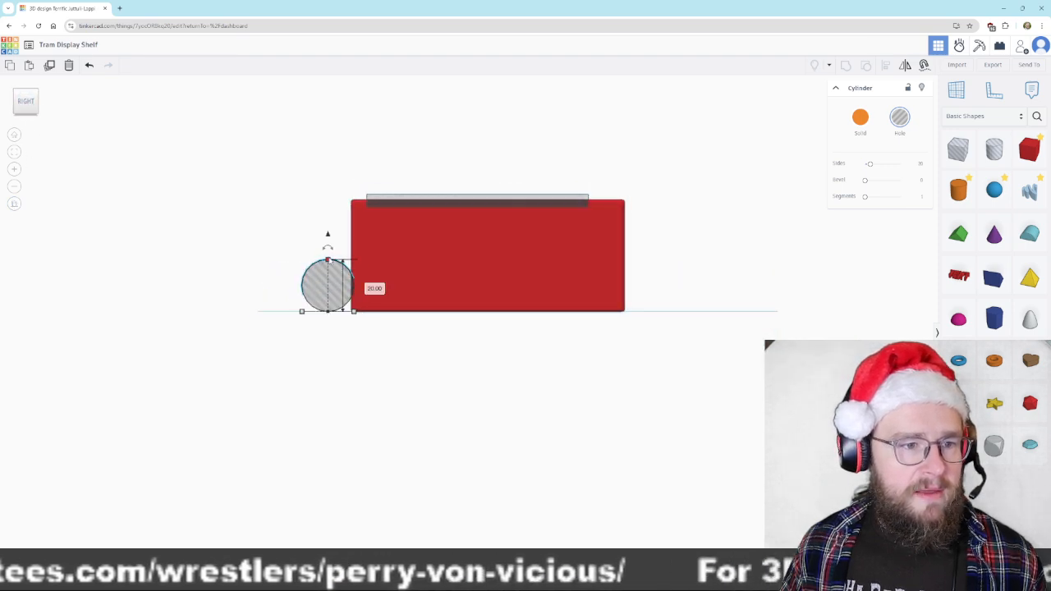
{"action": "left_click_drag", "start_coordinate": [870, 165], "coordinate": [901, 164]}
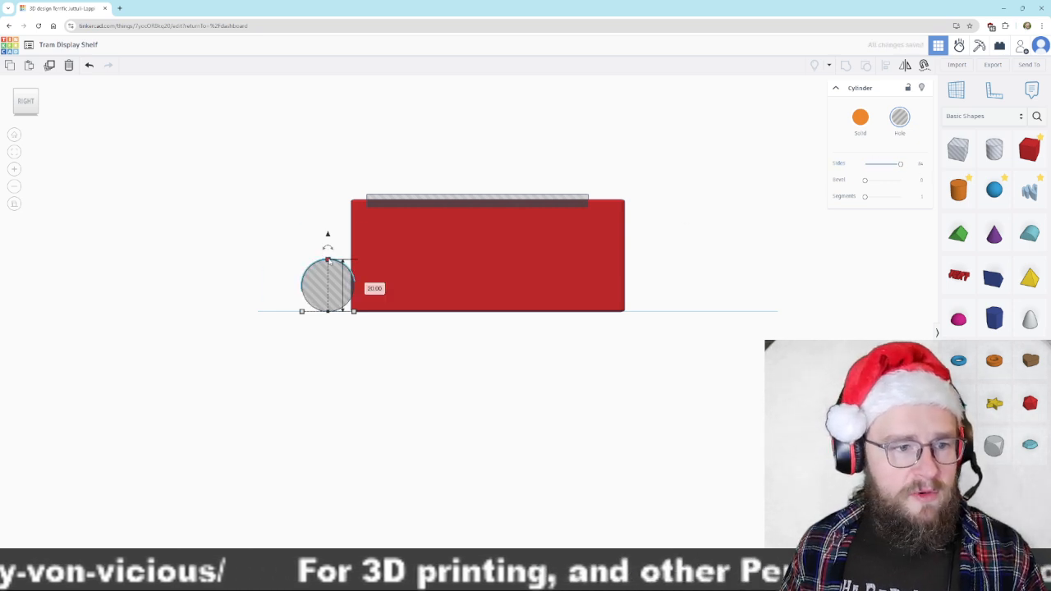
{"action": "left_click_drag", "start_coordinate": [329, 261], "coordinate": [333, 233]}
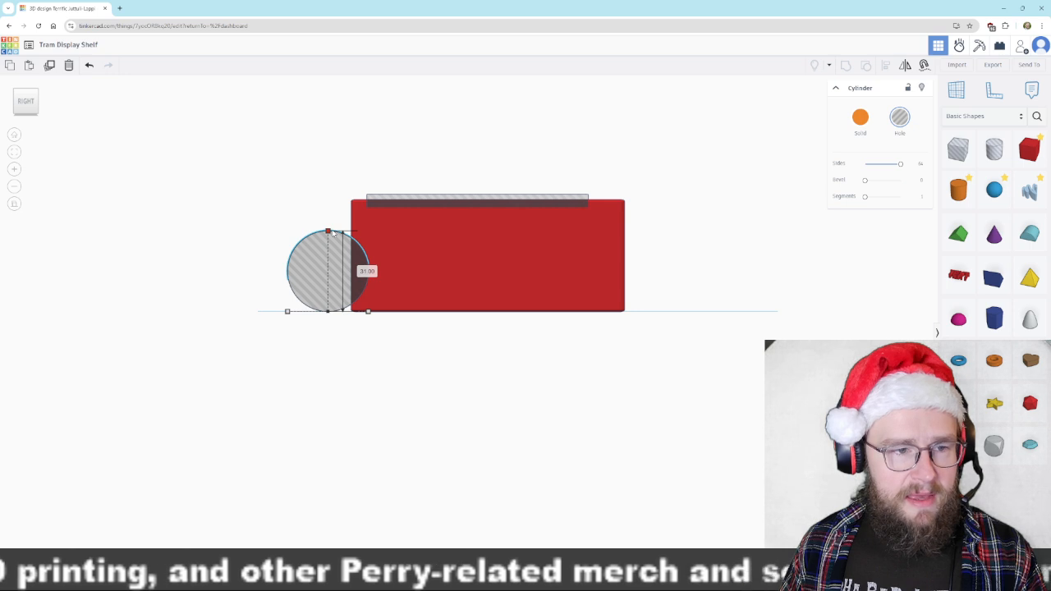
- Move the hole cylinder 8.5 mm into the box so its centre lines up with the box's front face
{"action": "left_click_drag", "start_coordinate": [320, 268], "coordinate": [340, 264]}
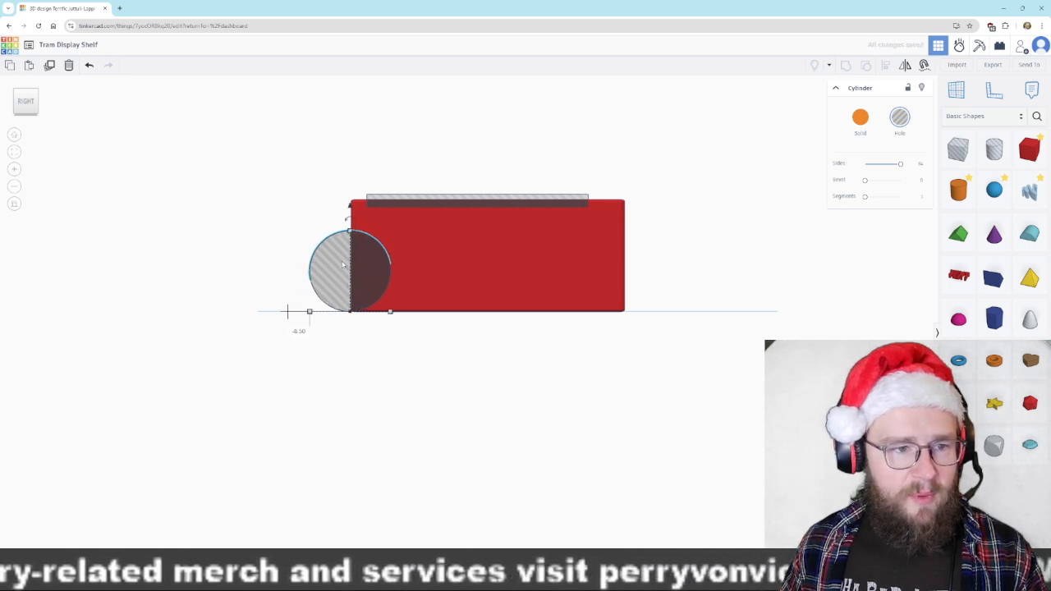
{"action": "mouse_move", "coordinate": [342, 373]}
{"action": "right_mouse_down"}
{"action": "mouse_move", "coordinate": [392, 392]}
{"action": "mouse_move", "coordinate": [320, 373]}
{"action": "mouse_move", "coordinate": [334, 375]}
{"action": "right_mouse_up"}
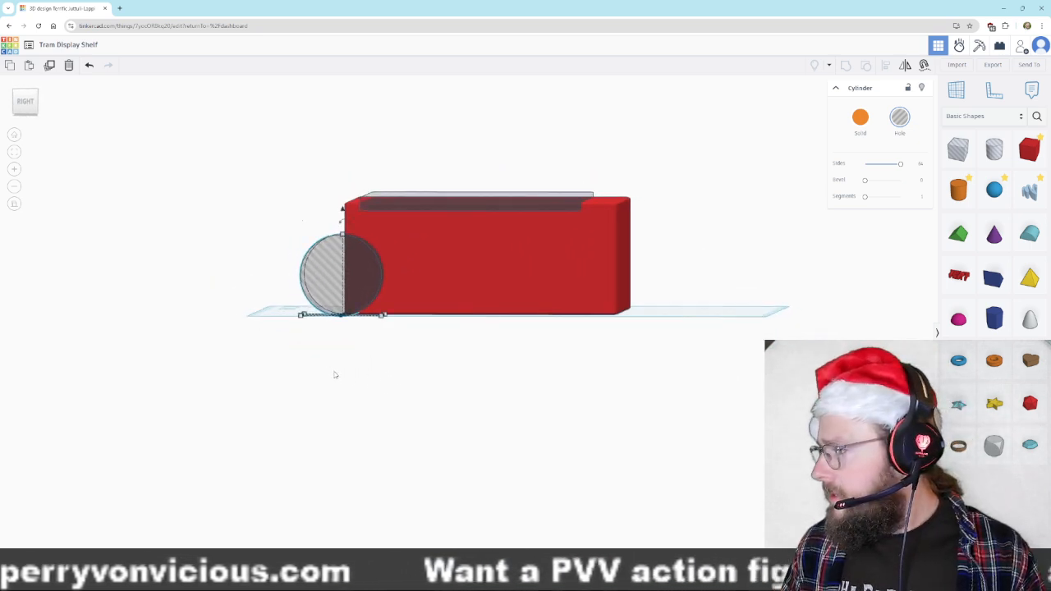
{"action": "right_click_drag", "start_coordinate": [272, 380], "coordinate": [577, 404]}
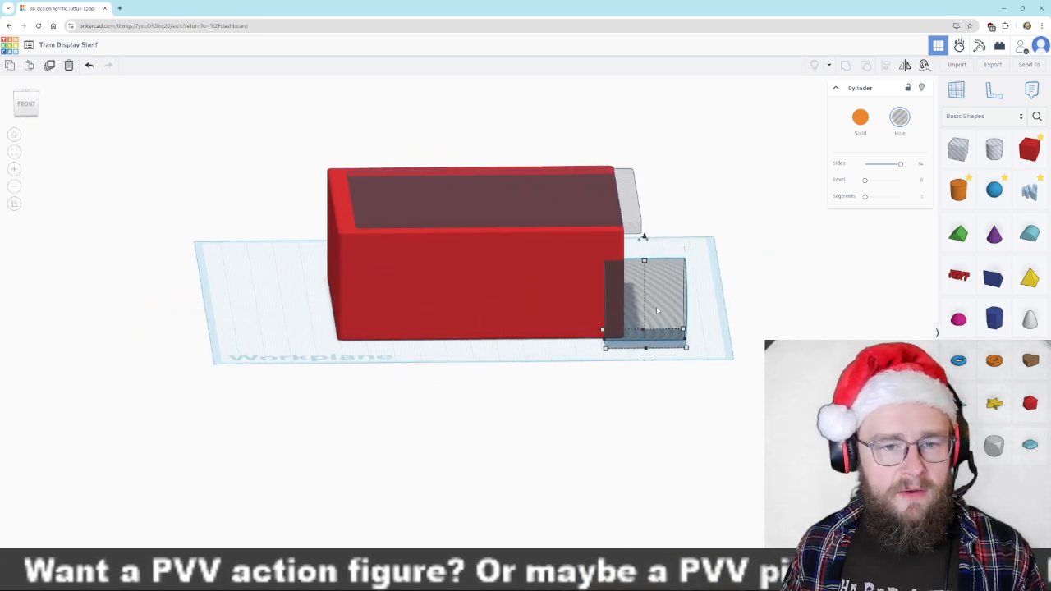
- Move the hole cylinder along the box's front face and stretch it so it extends past both sides
{"action": "left_click_drag", "start_coordinate": [657, 310], "coordinate": [615, 308]}
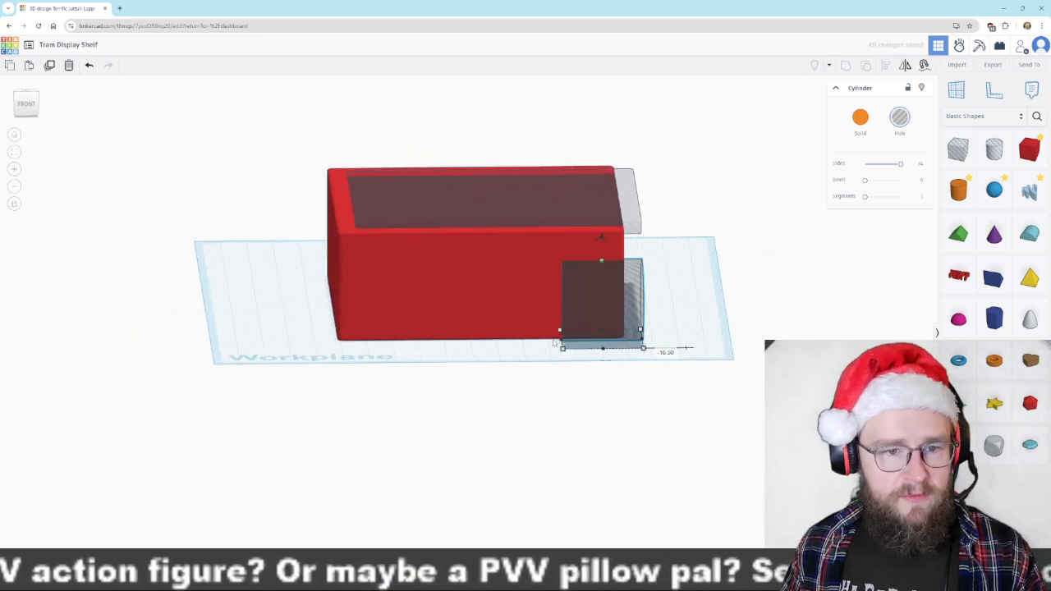
{"action": "left_click_drag", "start_coordinate": [562, 348], "coordinate": [320, 351]}
{"action": "right_click_drag", "start_coordinate": [750, 411], "coordinate": [673, 423]}
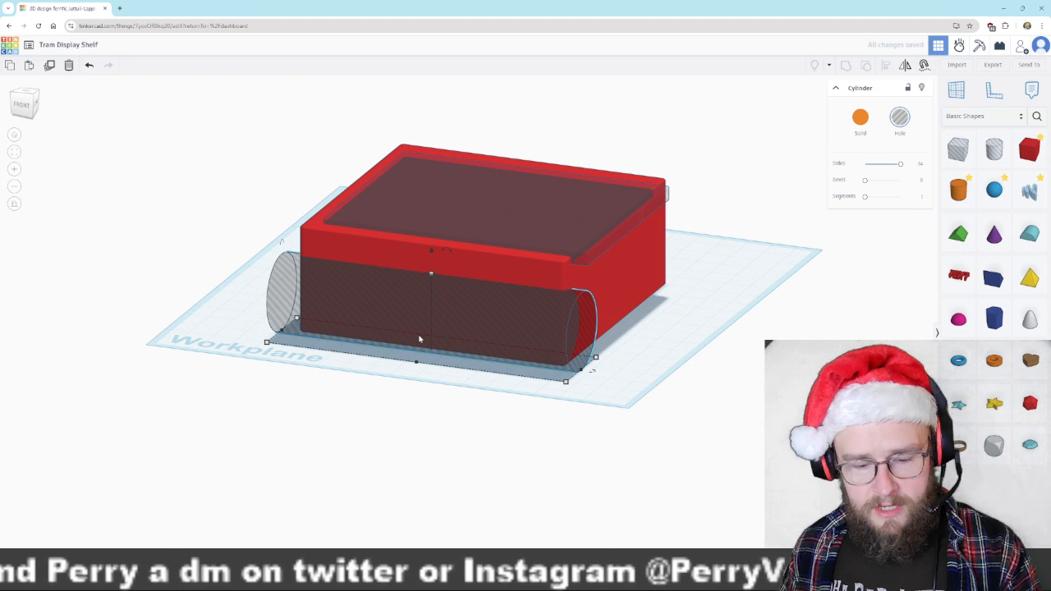
- Duplicate the long hole cylinder, rotate the copy 90°, and centre it on the box's left side face
{"action": "left_click_drag", "start_coordinate": [592, 371], "coordinate": [373, 409]}
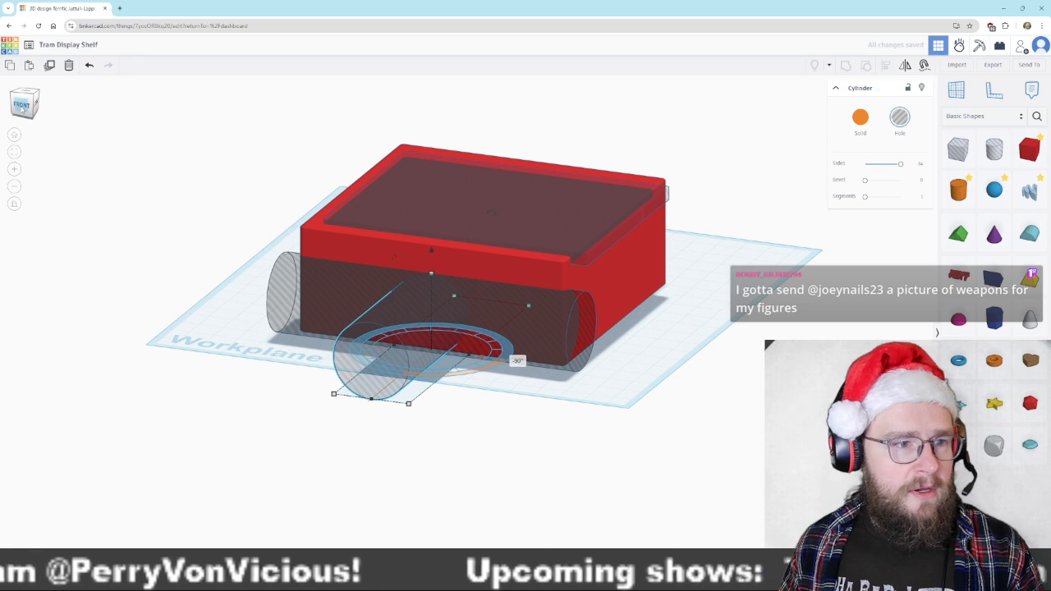
{"action": "left_click", "coordinate": [22, 105]}
{"action": "mouse_move", "coordinate": [479, 276]}
{"action": "left_mouse_down"}
{"action": "mouse_move", "coordinate": [418, 274]}
{"action": "mouse_move", "coordinate": [481, 275]}
{"action": "left_mouse_up"}
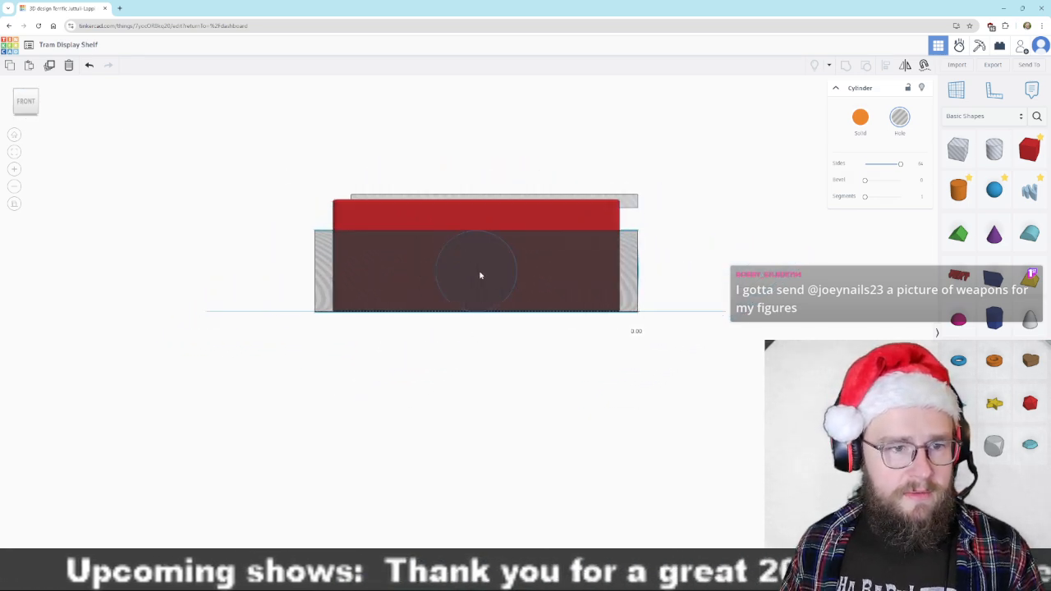
{"action": "right_click_drag", "start_coordinate": [482, 272], "coordinate": [481, 312]}
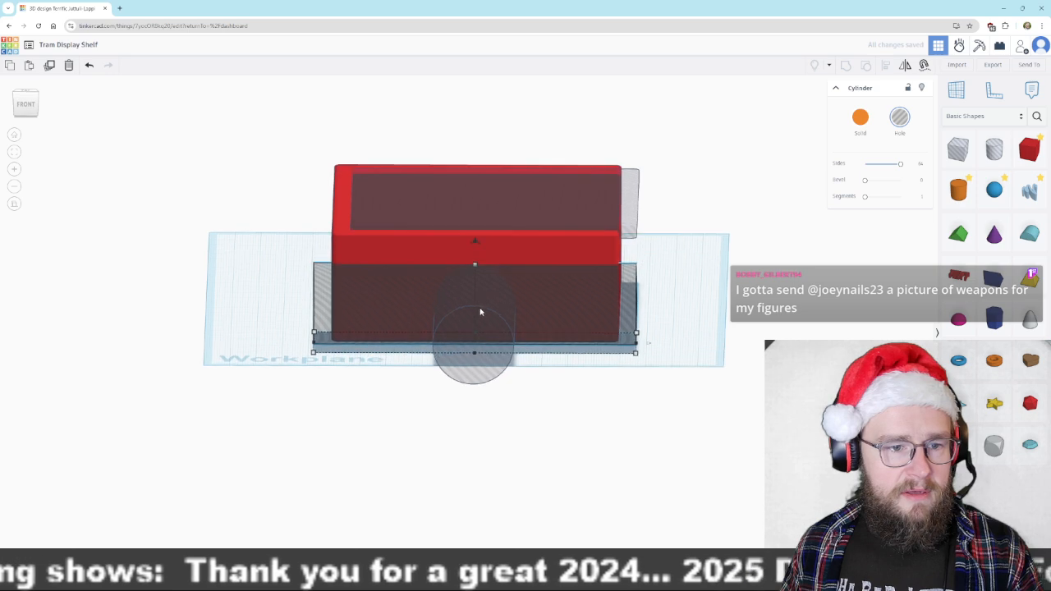
{"action": "left_click_drag", "start_coordinate": [465, 370], "coordinate": [324, 365]}
{"action": "left_click", "coordinate": [26, 106]}
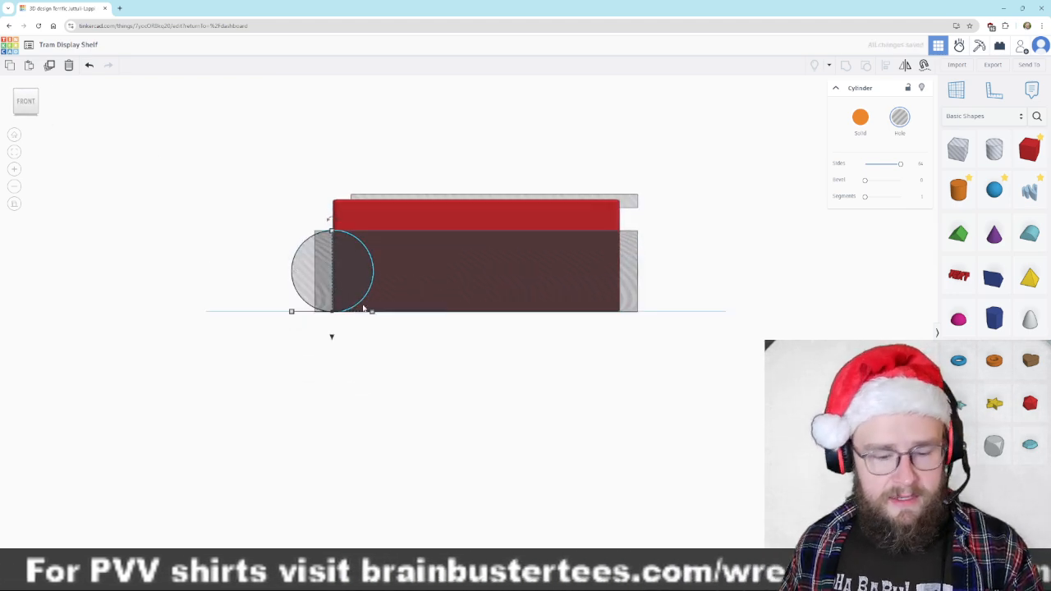
{"action": "left_click", "coordinate": [398, 357]}
{"action": "left_click", "coordinate": [297, 274]}
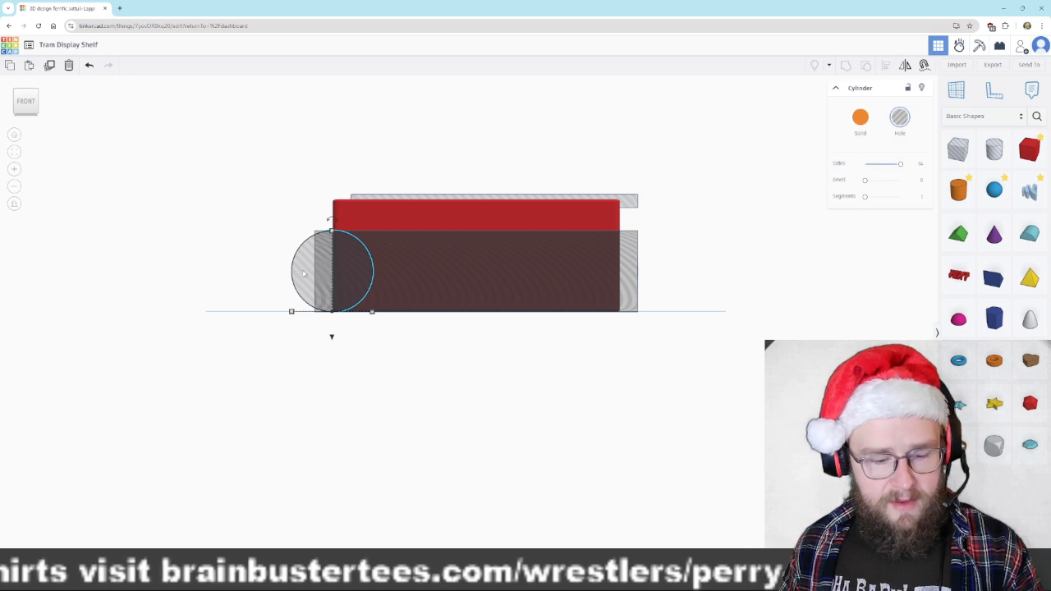
{"action": "right_click_drag", "start_coordinate": [304, 274], "coordinate": [295, 291]}
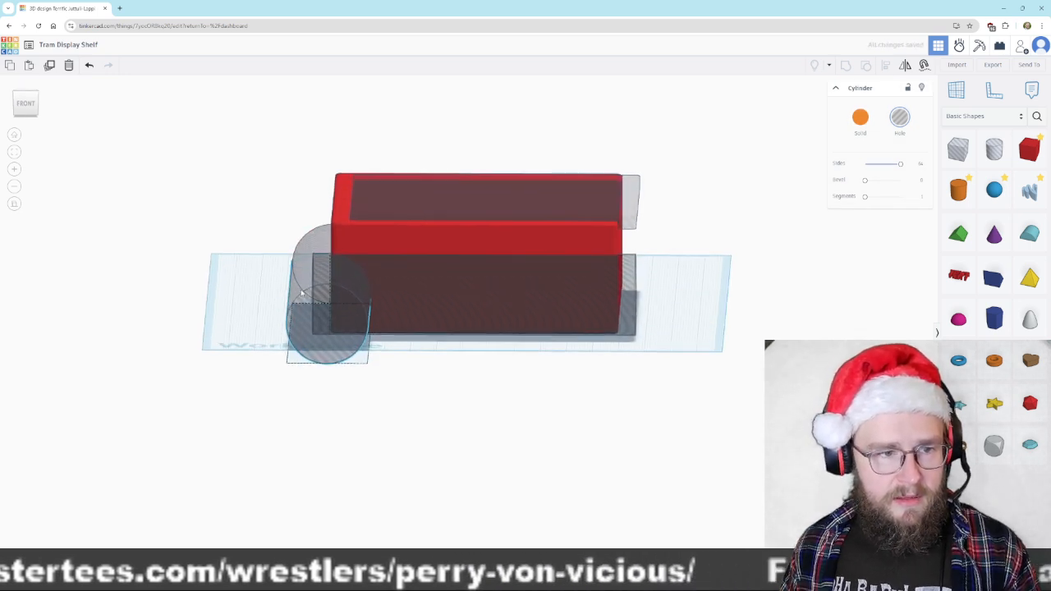
{"action": "left_click", "coordinate": [28, 97]}
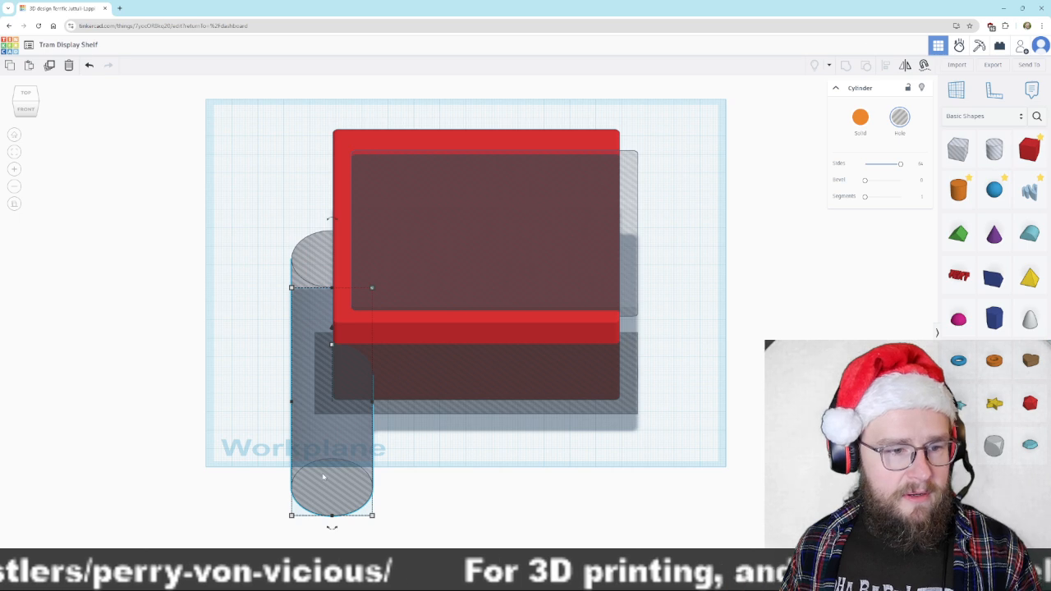
- Duplicate the side hole cylinder 111 mm across to the right side face and slide both side cylinders back along the box
{"action": "left_click_drag", "start_coordinate": [320, 475], "coordinate": [607, 482]}
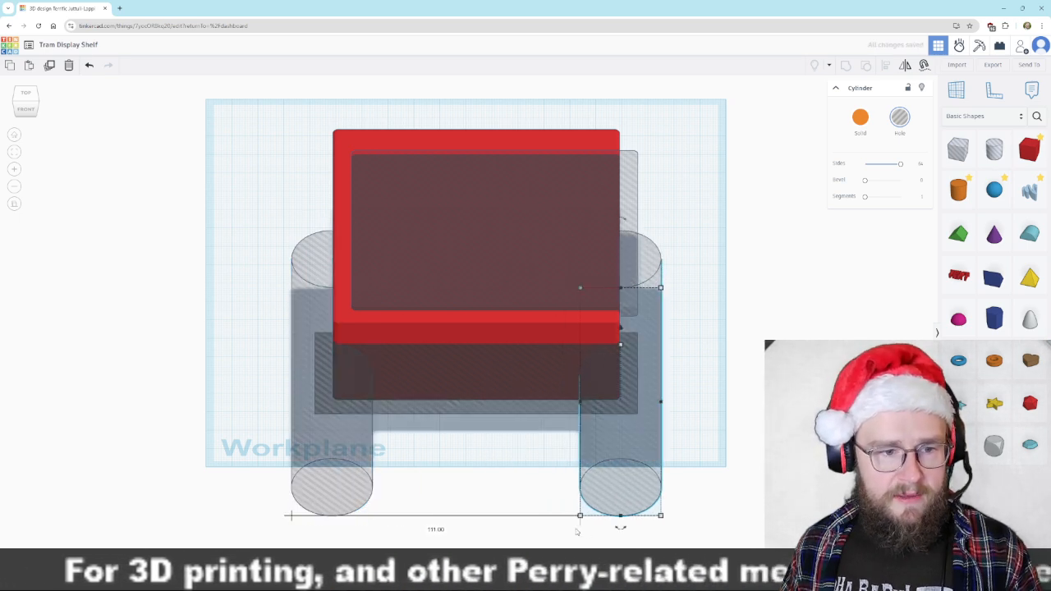
{"action": "right_click_drag", "start_coordinate": [749, 522], "coordinate": [133, 297]}
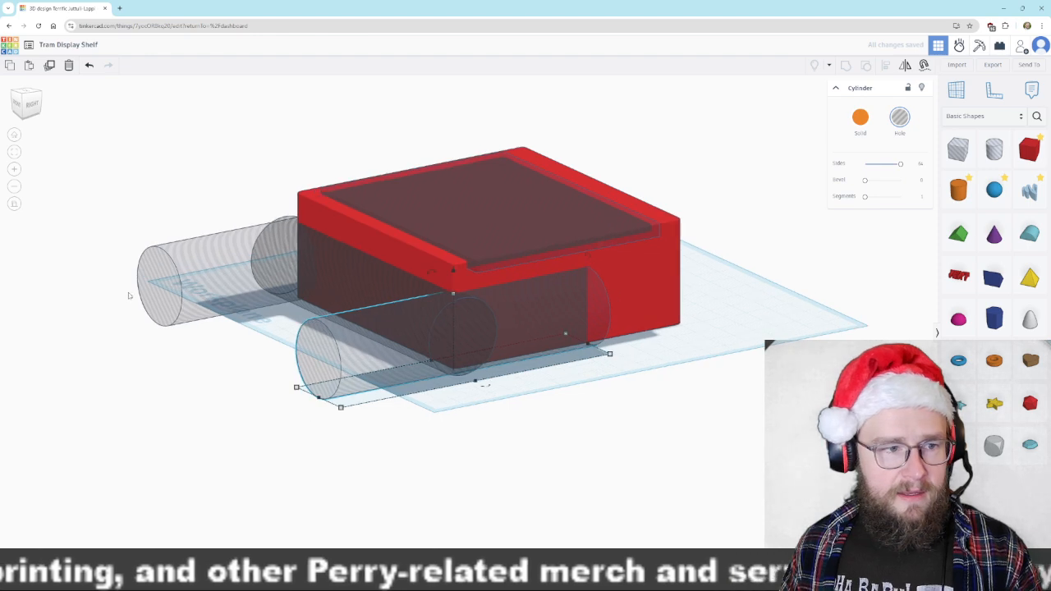
{"action": "left_click", "coordinate": [172, 296], "text": "shift"}
{"action": "left_click_drag", "start_coordinate": [174, 296], "coordinate": [277, 278]}
{"action": "right_click_drag", "start_coordinate": [219, 429], "coordinate": [412, 364]}
- Group the box with the three hole cylinders, leaving the top recess hole out of the selection
{"action": "left_click_drag", "start_coordinate": [214, 157], "coordinate": [784, 340]}
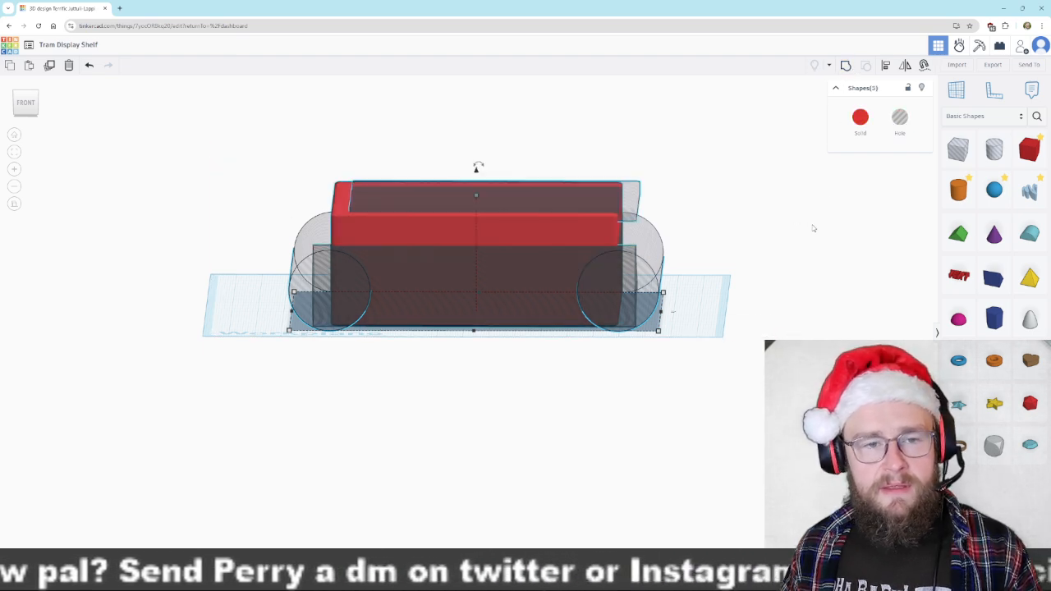
{"action": "left_click", "coordinate": [640, 197], "text": "shift"}
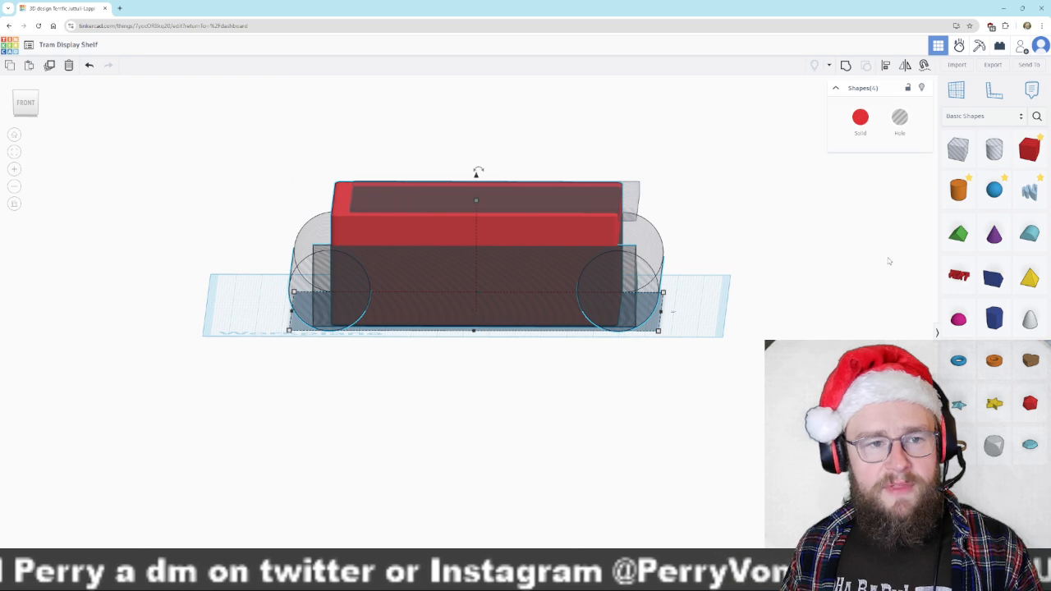
{"action": "left_click", "coordinate": [846, 65]}
{"action": "right_click_drag", "start_coordinate": [732, 394], "coordinate": [711, 364]}
- Add a hole cylinder in front of the shelf, lay it on its side parallel to the front, and raise its sides to the maximum
{"action": "left_click_drag", "start_coordinate": [995, 147], "coordinate": [467, 306]}
{"action": "right_click_drag", "start_coordinate": [427, 380], "coordinate": [573, 395]}
{"action": "left_click_drag", "start_coordinate": [626, 316], "coordinate": [662, 375]}
{"action": "right_click_drag", "start_coordinate": [662, 374], "coordinate": [526, 368]}
{"action": "left_click_drag", "start_coordinate": [870, 168], "coordinate": [900, 164]}
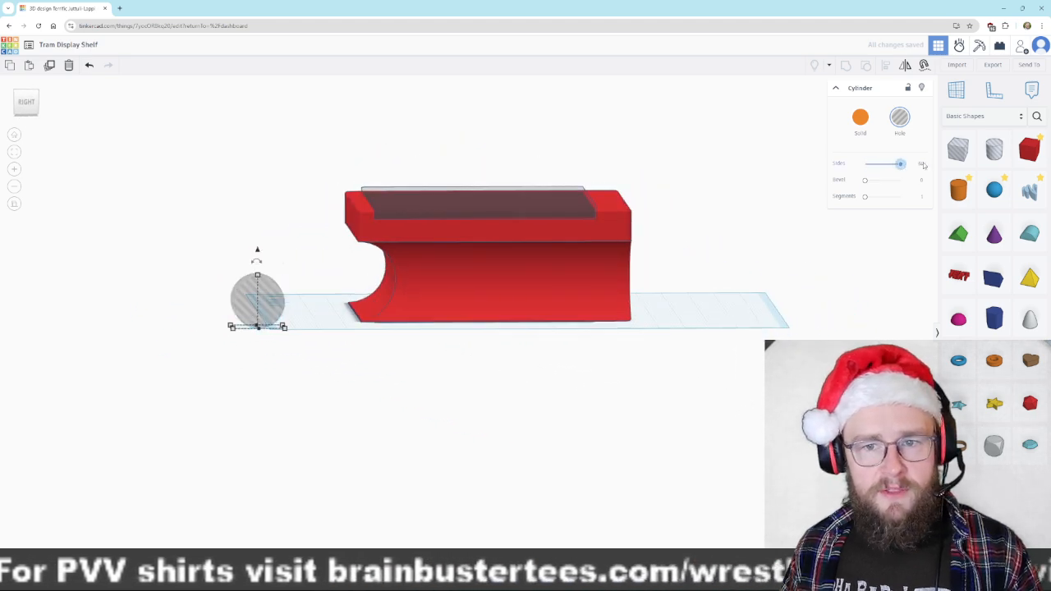
- In a flat right-side view, move the small hole cylinder onto the lower front curve and lower it partly below the workplane
{"action": "left_click", "coordinate": [26, 101]}
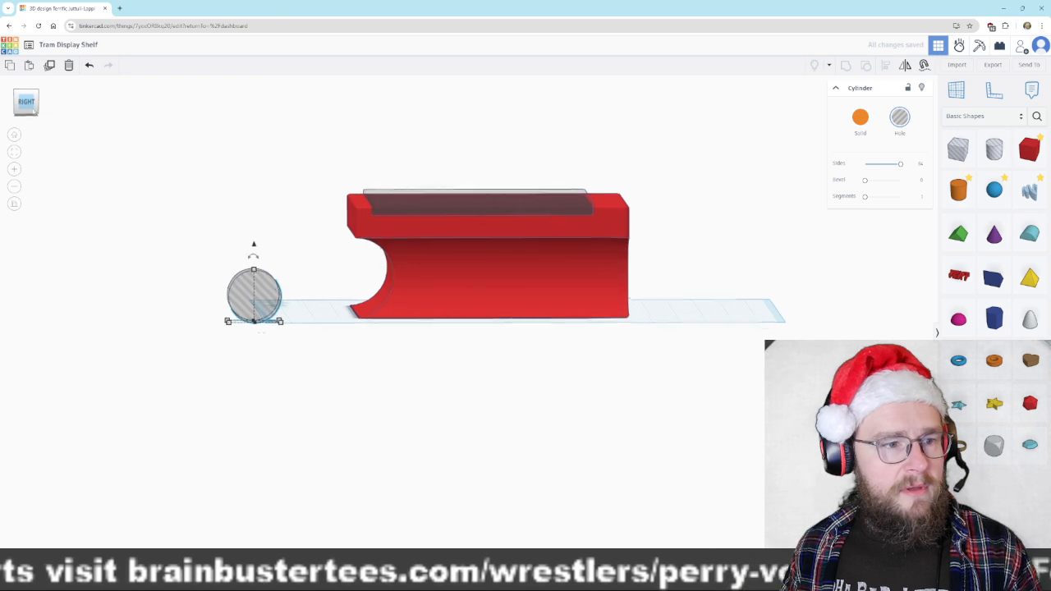
{"action": "left_click_drag", "start_coordinate": [260, 299], "coordinate": [401, 298]}
{"action": "left_click_drag", "start_coordinate": [386, 237], "coordinate": [390, 251]}
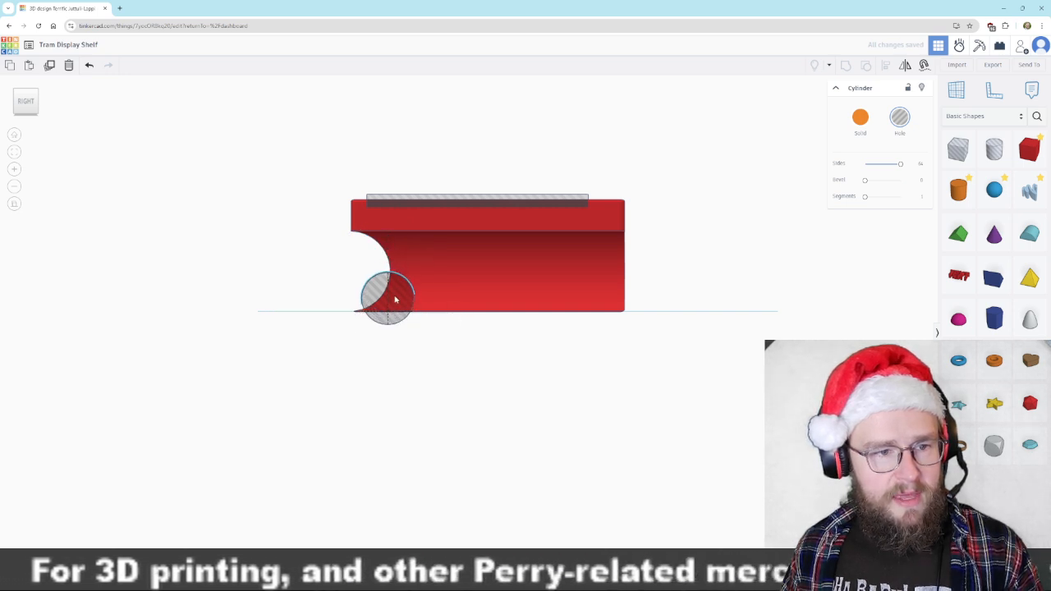
{"action": "left_click", "coordinate": [680, 427]}
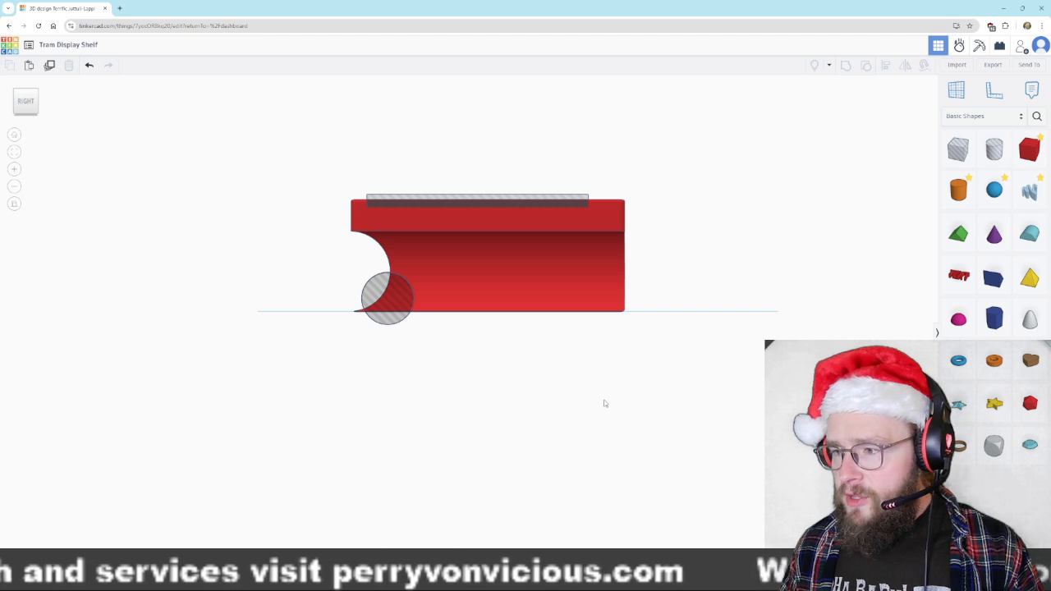
{"action": "left_click", "coordinate": [386, 317]}
{"action": "left_click", "coordinate": [482, 364]}
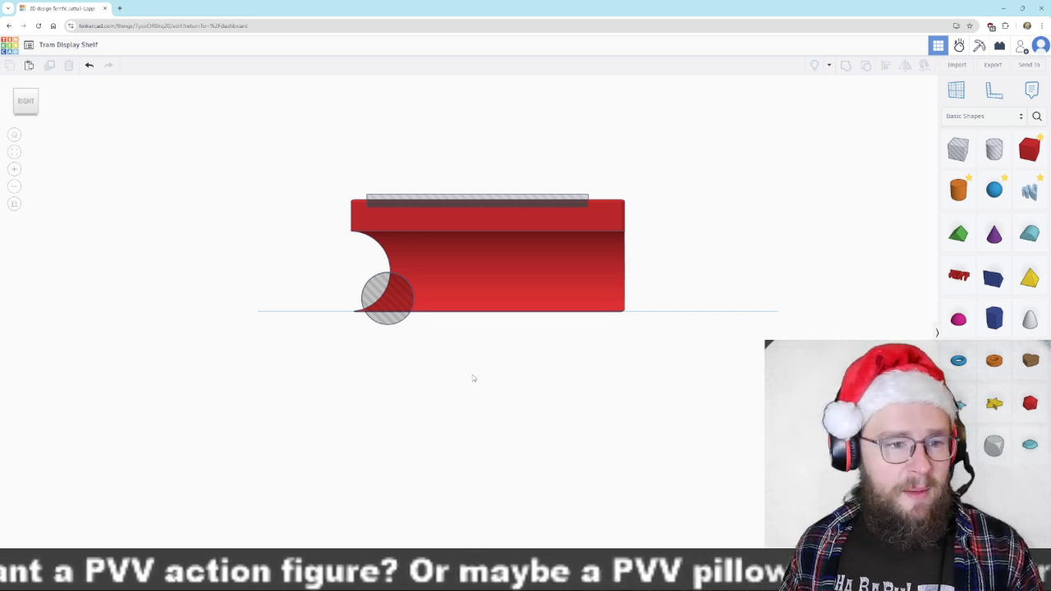
- Stretch the small hole cylinder well past both sides of the shelf and widen it forward into an elliptical profile
{"action": "right_click_drag", "start_coordinate": [291, 393], "coordinate": [549, 398]}
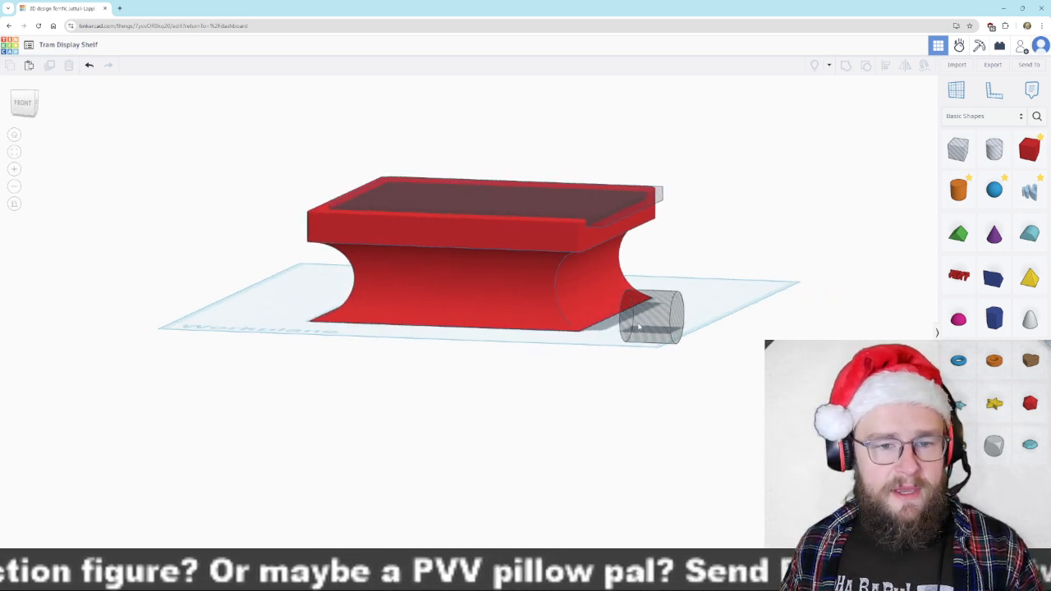
{"action": "left_click", "coordinate": [634, 327]}
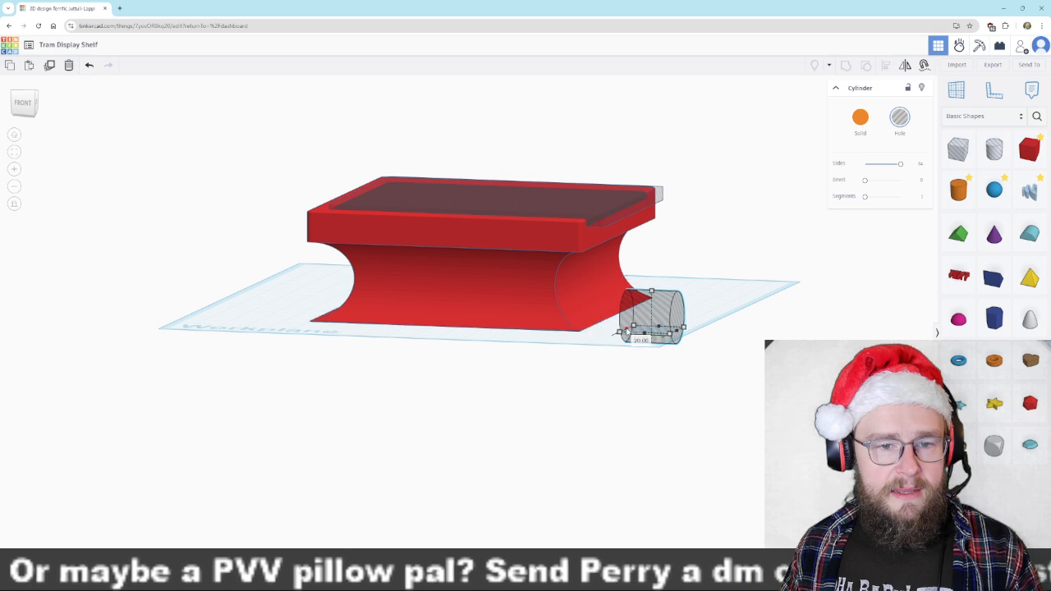
{"action": "left_click_drag", "start_coordinate": [626, 330], "coordinate": [498, 331]}
{"action": "key", "text": "ctrl+z"}
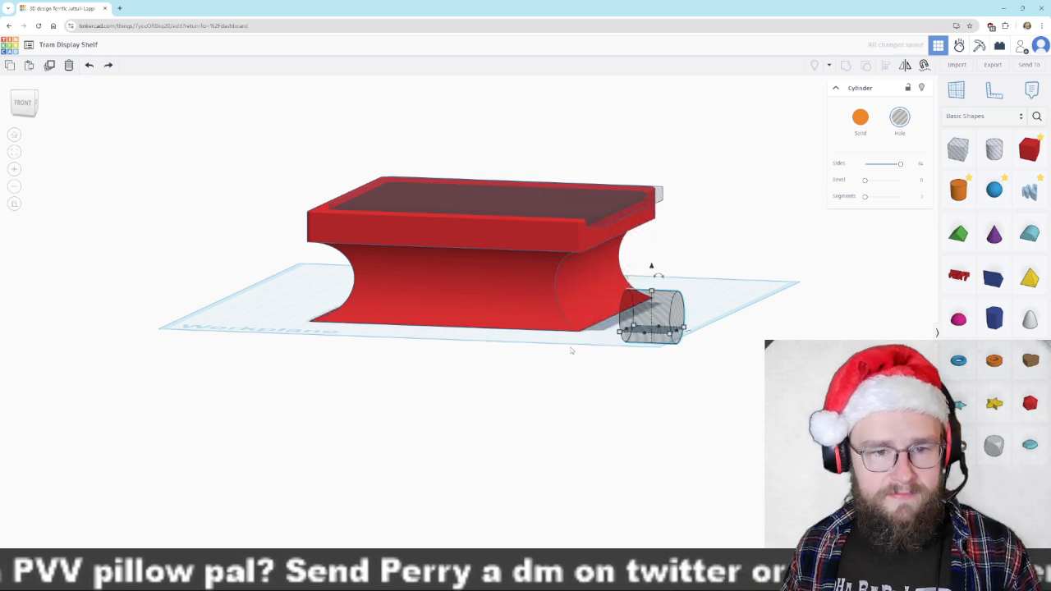
{"action": "left_click_drag", "start_coordinate": [626, 331], "coordinate": [205, 319]}
{"action": "right_click_drag", "start_coordinate": [689, 419], "coordinate": [521, 410]}
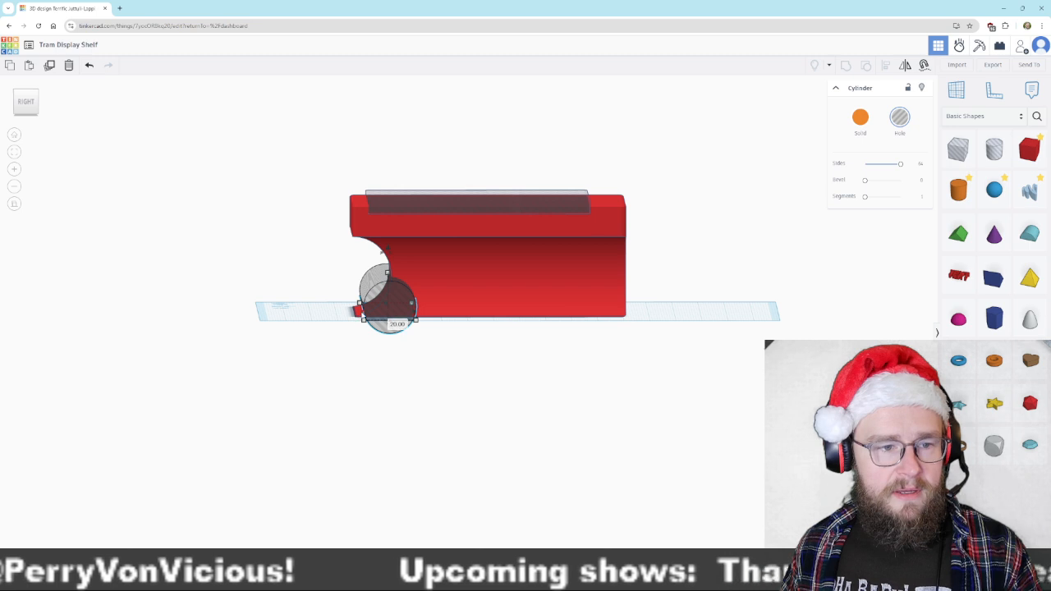
{"action": "left_click_drag", "start_coordinate": [361, 318], "coordinate": [336, 319]}
{"action": "right_click_drag", "start_coordinate": [499, 404], "coordinate": [547, 419]}
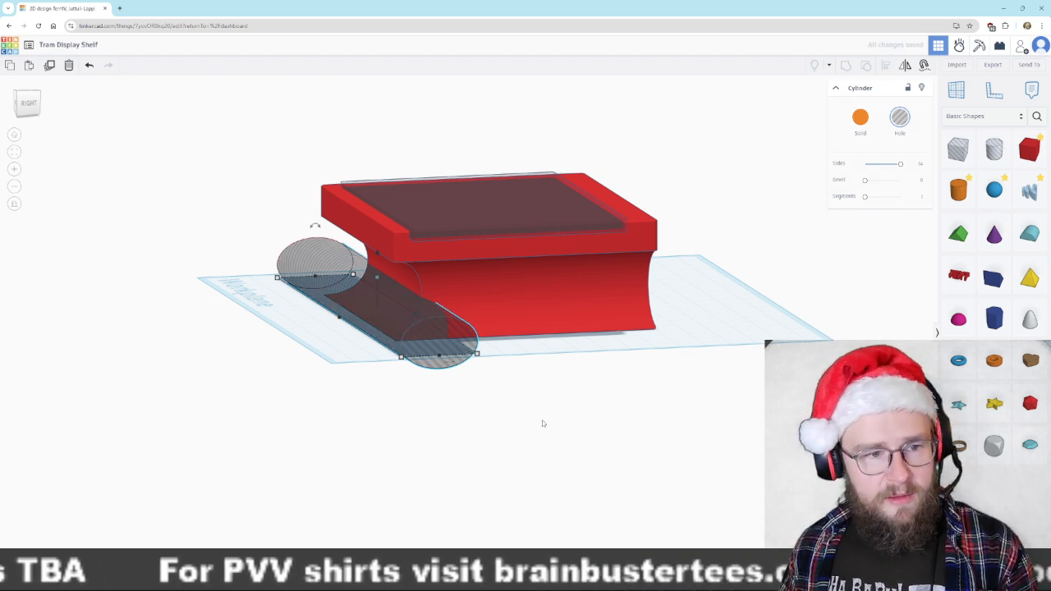
{"action": "right_click_drag", "start_coordinate": [441, 443], "coordinate": [518, 477]}
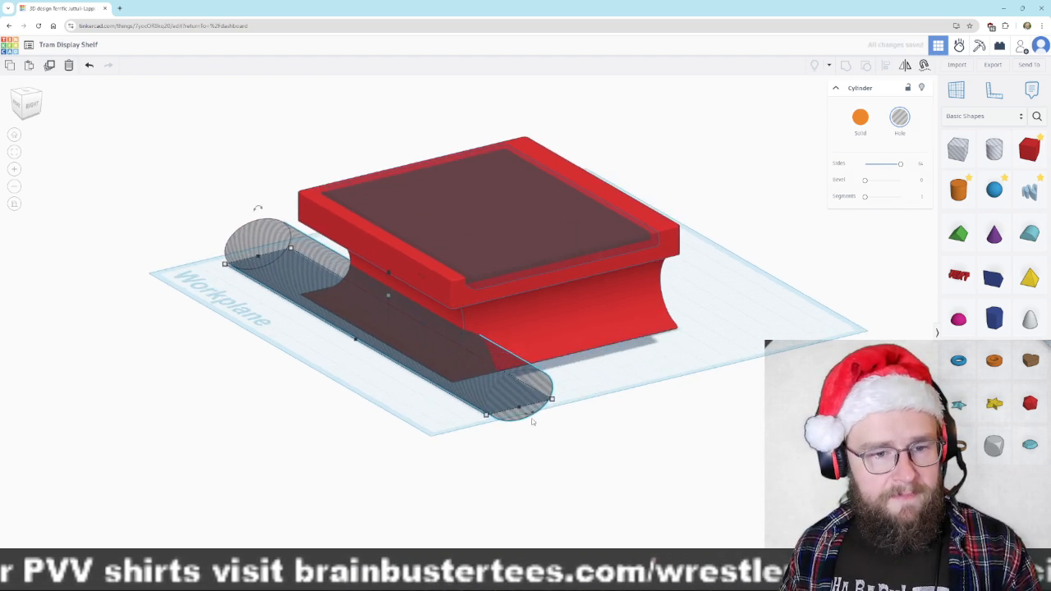
- Duplicate the elliptical hole cylinder, rotate the copy 90°, and nudge it slightly to the right in the front view
{"action": "left_click_drag", "start_coordinate": [531, 418], "coordinate": [212, 374]}
{"action": "right_click_drag", "start_coordinate": [349, 470], "coordinate": [542, 439]}
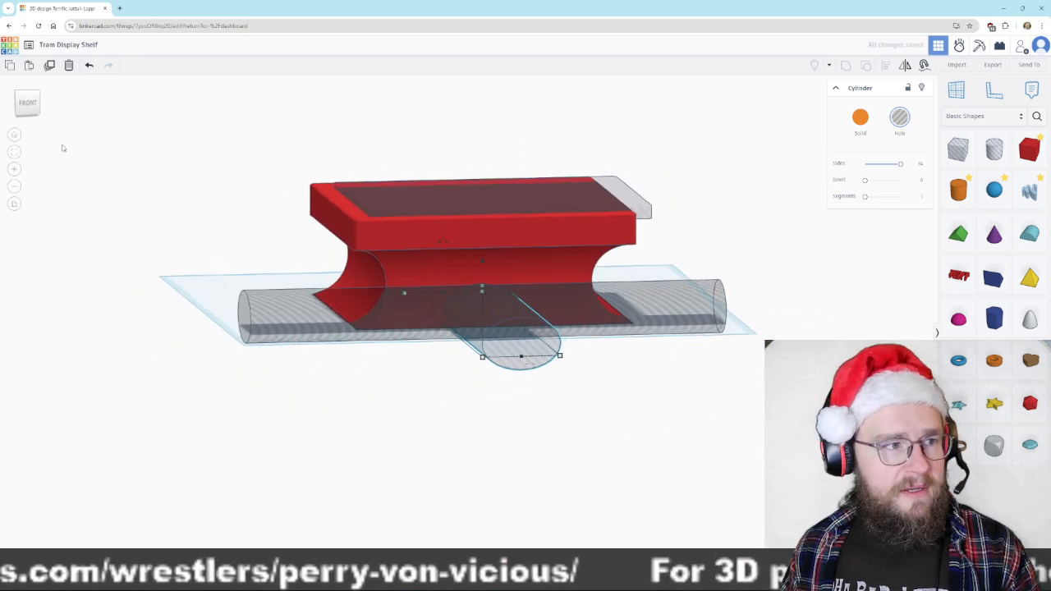
{"action": "left_click", "coordinate": [25, 104]}
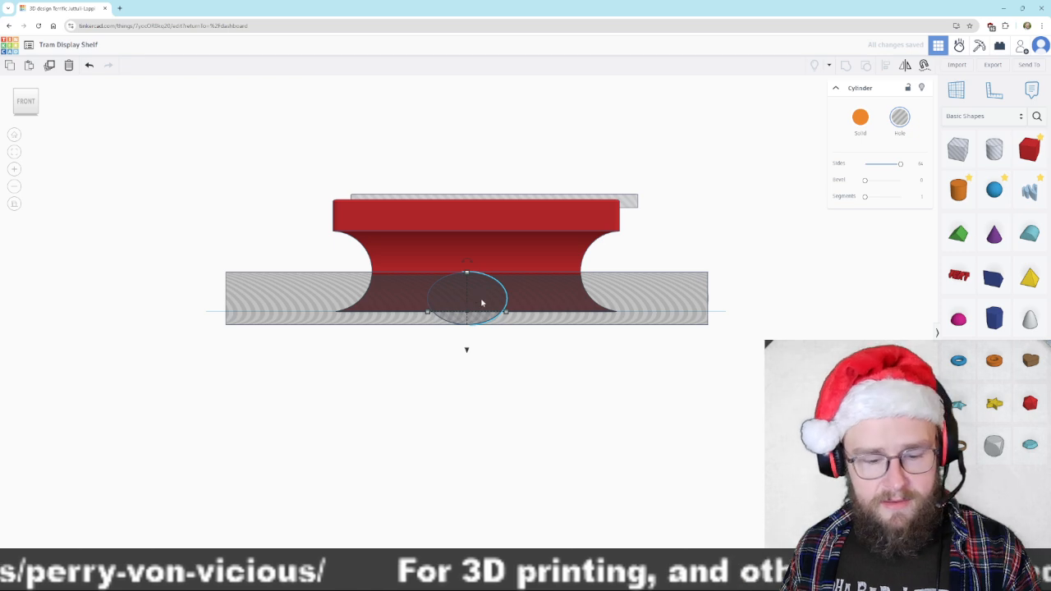
{"action": "key", "text": "Right"}
{"action": "key", "text": "Right"}
{"action": "key", "text": "Right"}
{"action": "key", "text": "Right"}
{"action": "key", "text": "Right"}
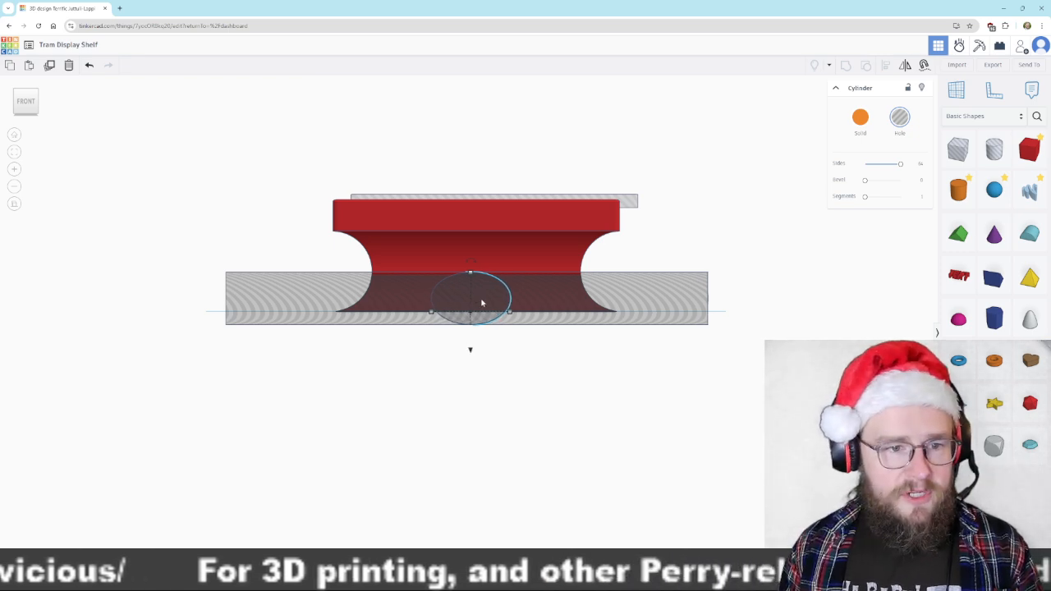
- Move the rotated elliptical hole cylinder across to the lower edge of the shelf's right side
{"action": "scroll", "coordinate": [482, 303], "scroll_direction": "up", "scroll_amount": 1}
{"action": "scroll", "coordinate": [474, 271], "scroll_direction": "down", "scroll_amount": 1}
{"action": "right_click_drag", "start_coordinate": [605, 421], "coordinate": [603, 501]}
{"action": "left_click_drag", "start_coordinate": [472, 400], "coordinate": [534, 400]}
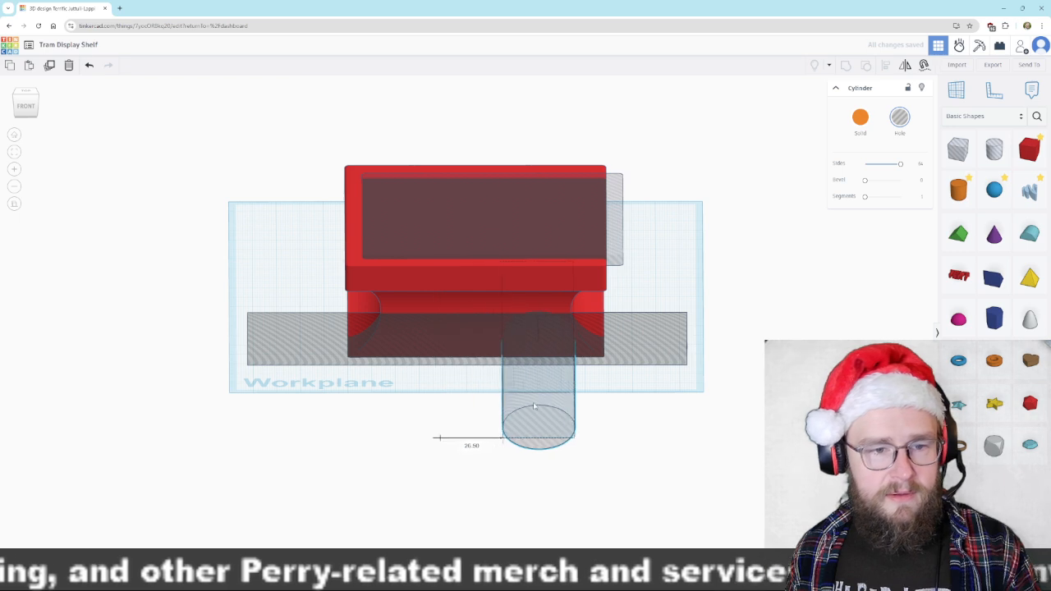
{"action": "left_click", "coordinate": [29, 98]}
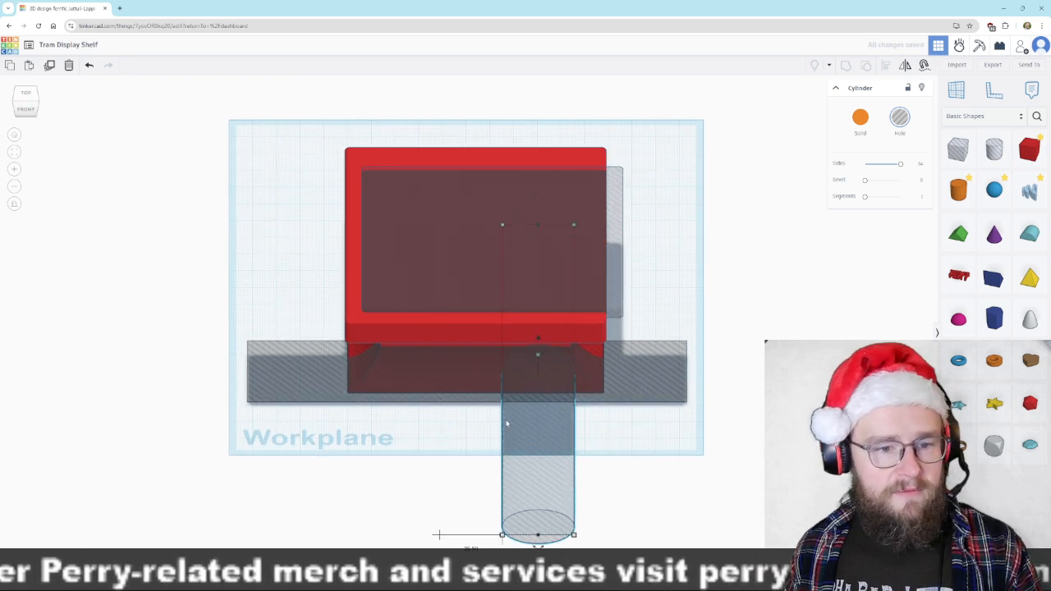
{"action": "left_click_drag", "start_coordinate": [534, 456], "coordinate": [600, 456]}
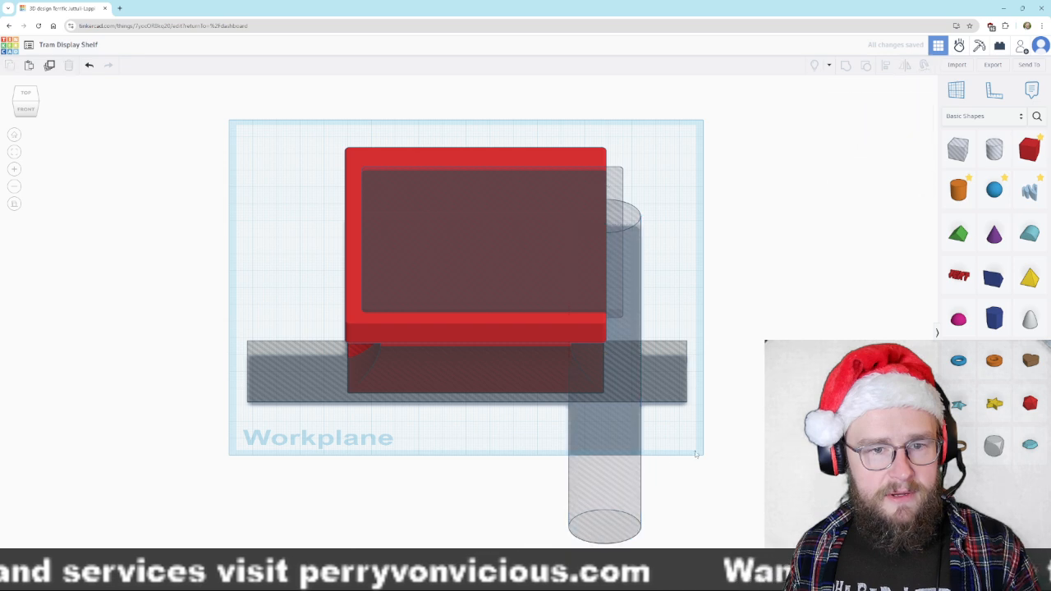
- Duplicate the side elliptical cylinder onto the left side's lower edge, and slide both side cylinders back to span the shelf's depth
{"action": "key", "text": "ctrl+d"}
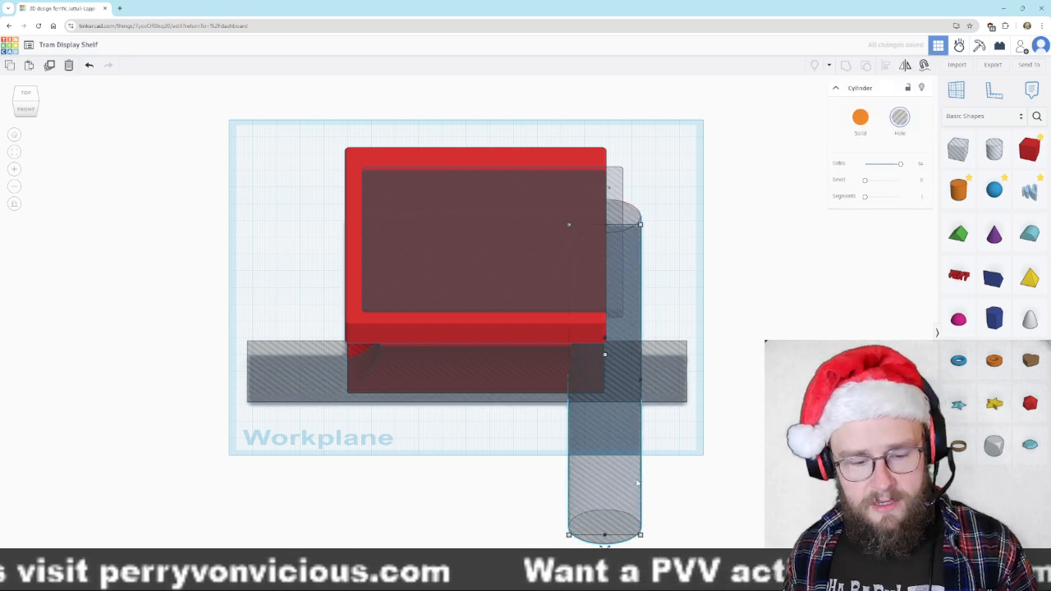
{"action": "left_click_drag", "start_coordinate": [582, 467], "coordinate": [348, 461]}
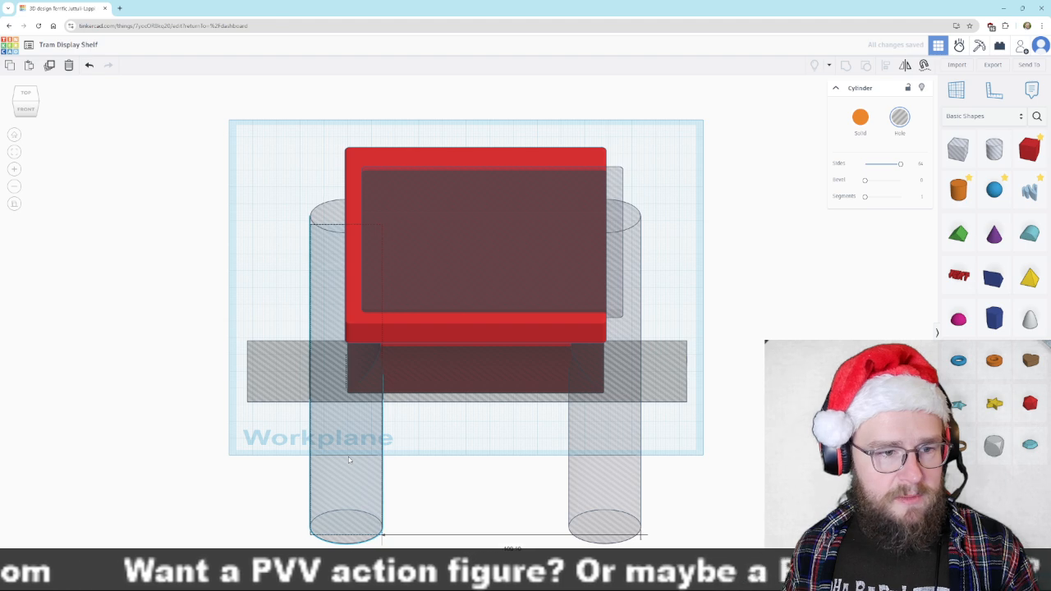
{"action": "left_click", "coordinate": [612, 465], "text": "shift"}
{"action": "left_click_drag", "start_coordinate": [612, 465], "coordinate": [606, 402]}
{"action": "right_click_drag", "start_coordinate": [745, 468], "coordinate": [745, 396]}
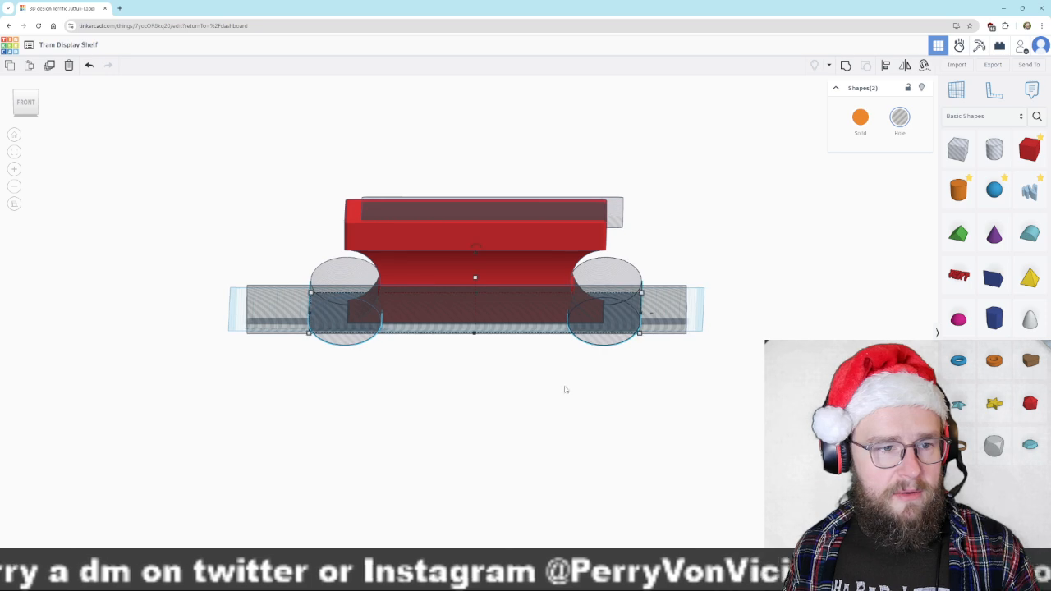
{"action": "left_click", "coordinate": [26, 105]}
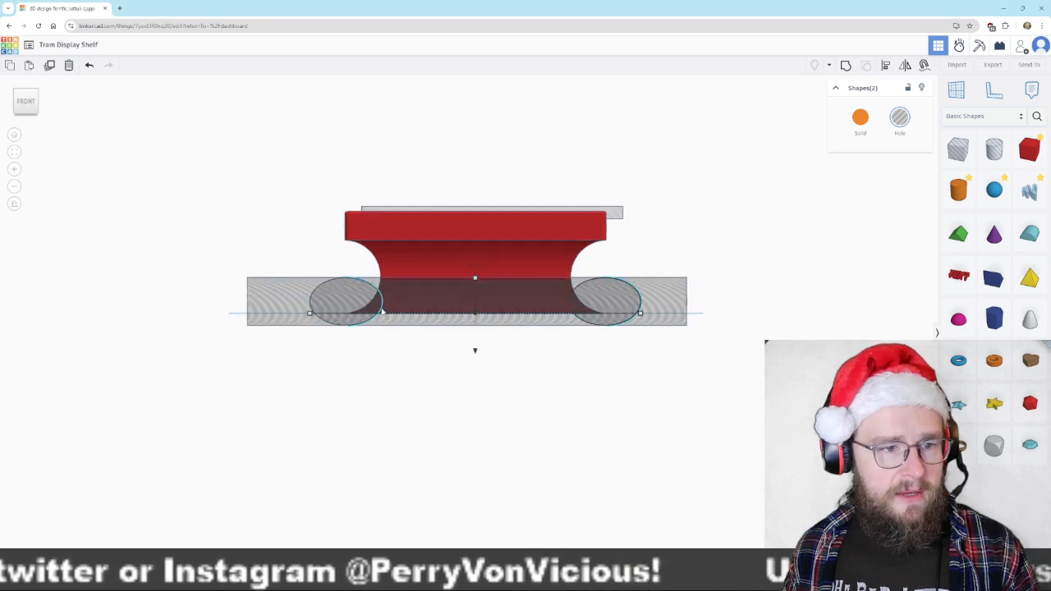
{"action": "left_click", "coordinate": [26, 92]}
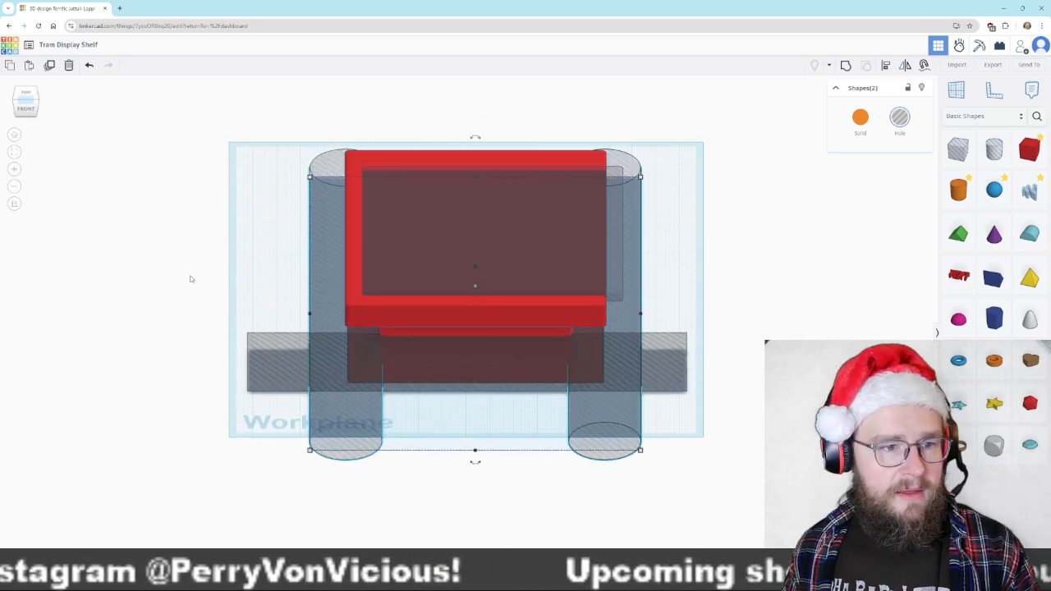
- Move the lower hole cylinder on the shelf's left side about 13.90 mm inward
{"action": "right_click_drag", "start_coordinate": [427, 532], "coordinate": [423, 485]}
{"action": "left_click", "coordinate": [368, 460]}
{"action": "left_click", "coordinate": [345, 409]}
{"action": "left_click_drag", "start_coordinate": [344, 409], "coordinate": [377, 409]}
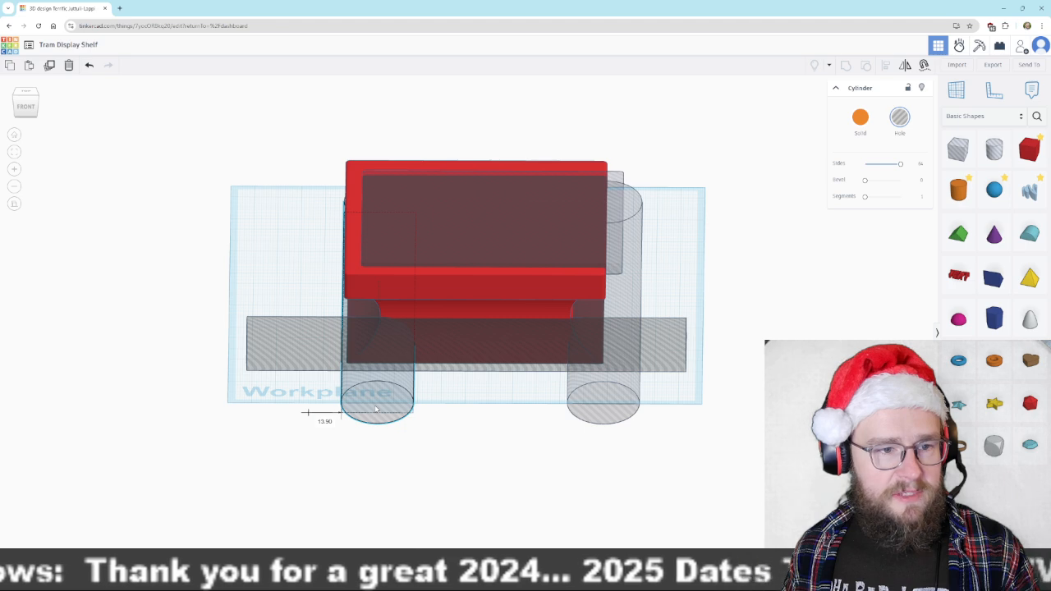
- Move the lower hole cylinder on the shelf's right side about 13.70 mm inward
{"action": "right_click_drag", "start_coordinate": [496, 447], "coordinate": [494, 403]}
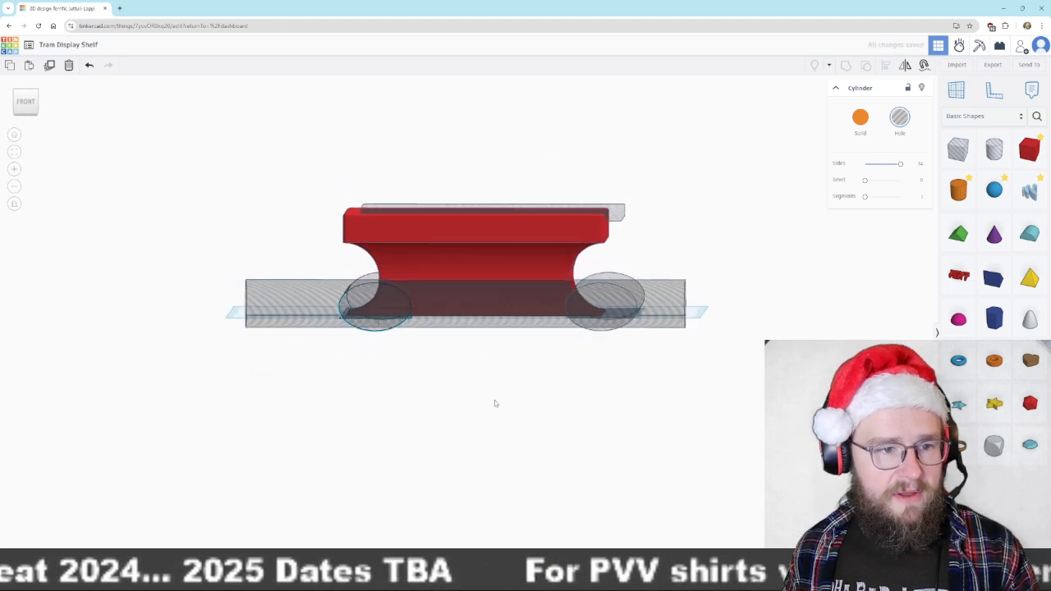
{"action": "right_click_drag", "start_coordinate": [631, 366], "coordinate": [606, 374]}
{"action": "left_click", "coordinate": [606, 372]}
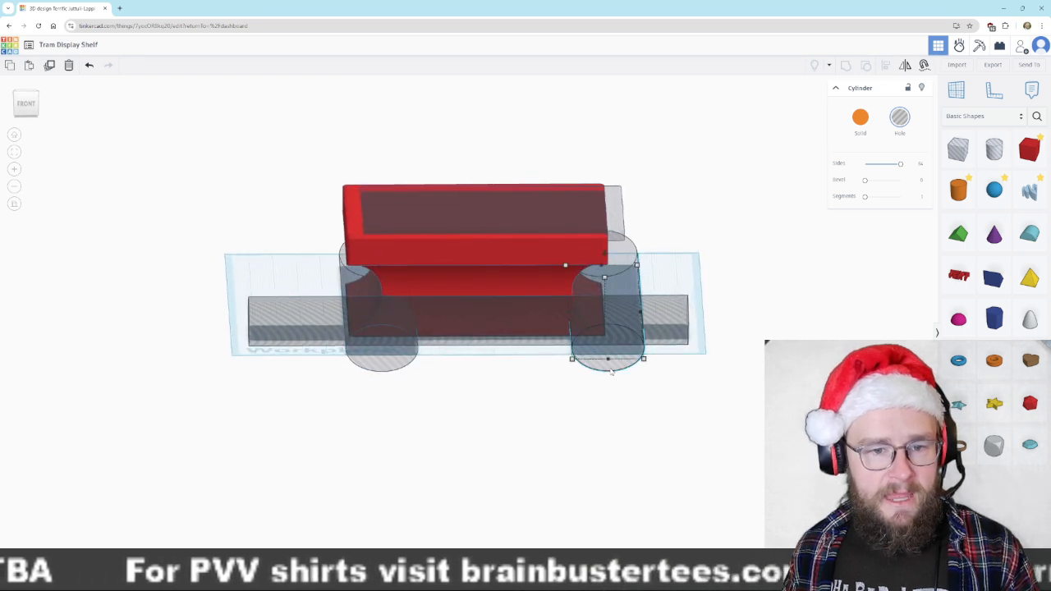
{"action": "left_click_drag", "start_coordinate": [593, 371], "coordinate": [578, 372]}
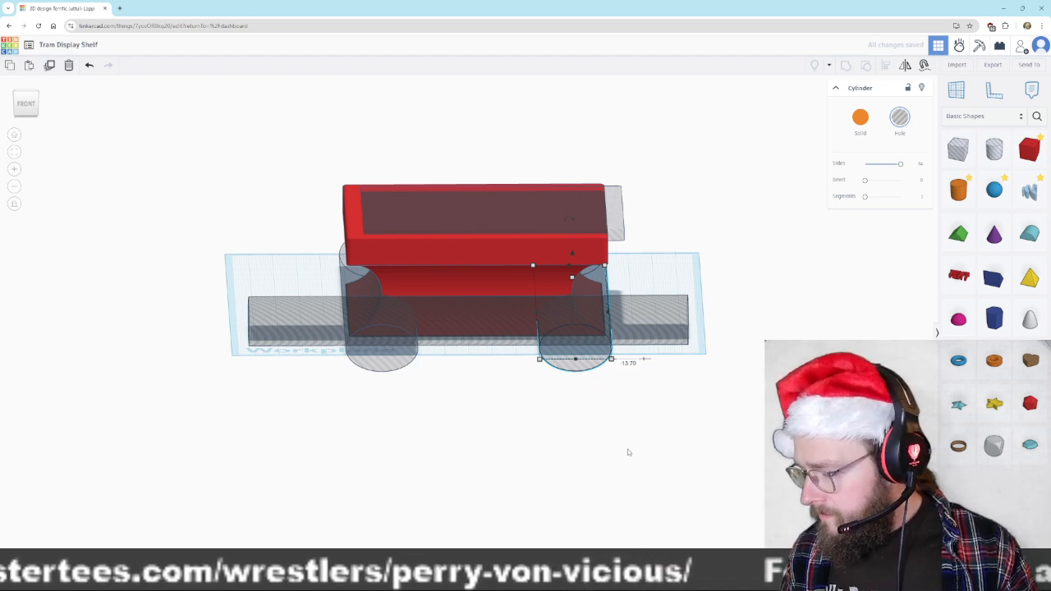
- Group the shelf body with the lower front and side hole cylinders to cut the second curved tier
{"action": "left_click", "coordinate": [552, 445]}
{"action": "mouse_move", "coordinate": [555, 451]}
{"action": "right_mouse_down"}
{"action": "mouse_move", "coordinate": [535, 430]}
{"action": "mouse_move", "coordinate": [546, 418]}
{"action": "mouse_move", "coordinate": [571, 429]}
{"action": "mouse_move", "coordinate": [564, 445]}
{"action": "mouse_move", "coordinate": [563, 436]}
{"action": "right_mouse_up"}
{"action": "left_click_drag", "start_coordinate": [311, 414], "coordinate": [667, 276]}
{"action": "left_click", "coordinate": [847, 65]}
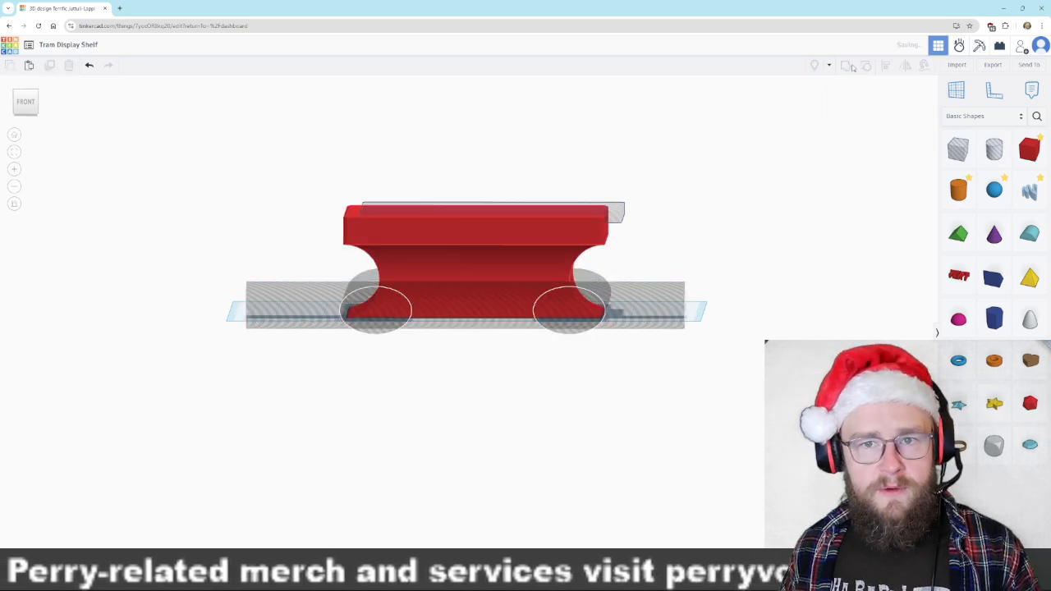
{"action": "mouse_move", "coordinate": [553, 413]}
{"action": "right_mouse_down"}
{"action": "mouse_move", "coordinate": [566, 414]}
{"action": "mouse_move", "coordinate": [550, 409]}
{"action": "right_mouse_up"}
{"action": "right_click_drag", "start_coordinate": [572, 369], "coordinate": [610, 421]}
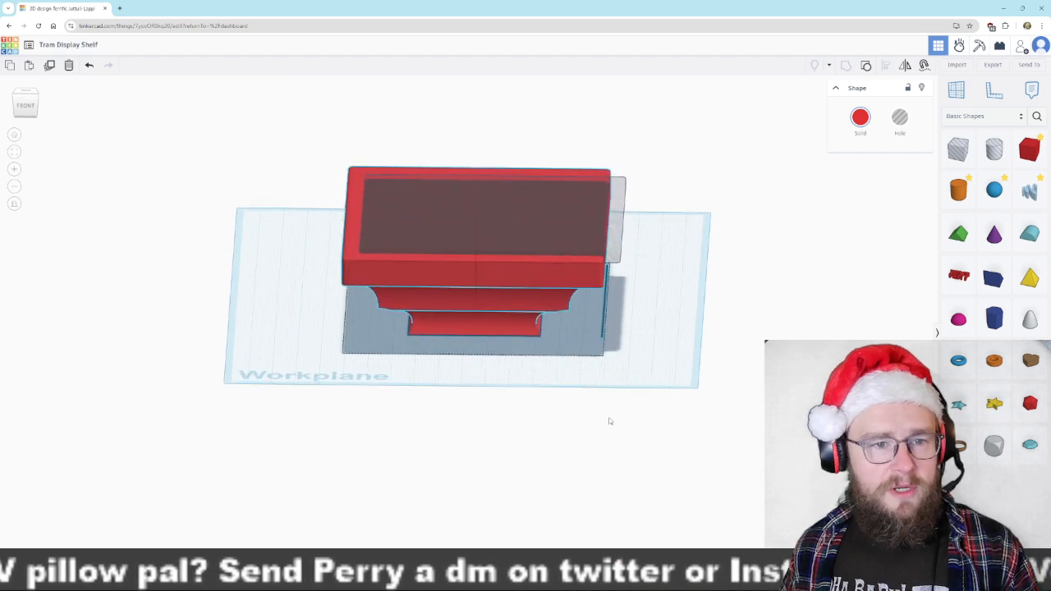
{"action": "right_click_drag", "start_coordinate": [741, 381], "coordinate": [441, 387]}
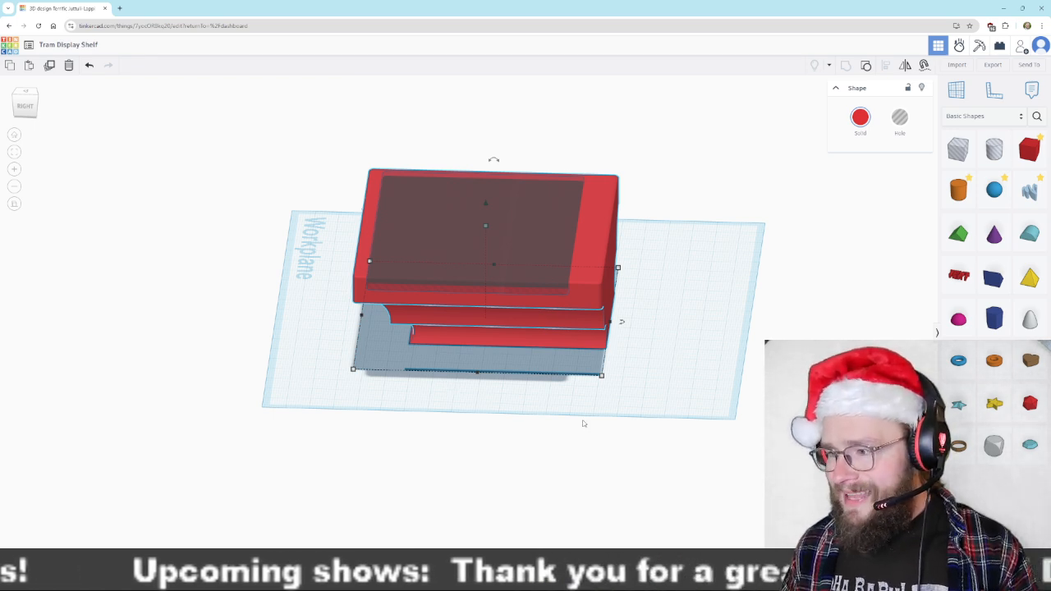
{"action": "right_click_drag", "start_coordinate": [635, 445], "coordinate": [781, 449]}
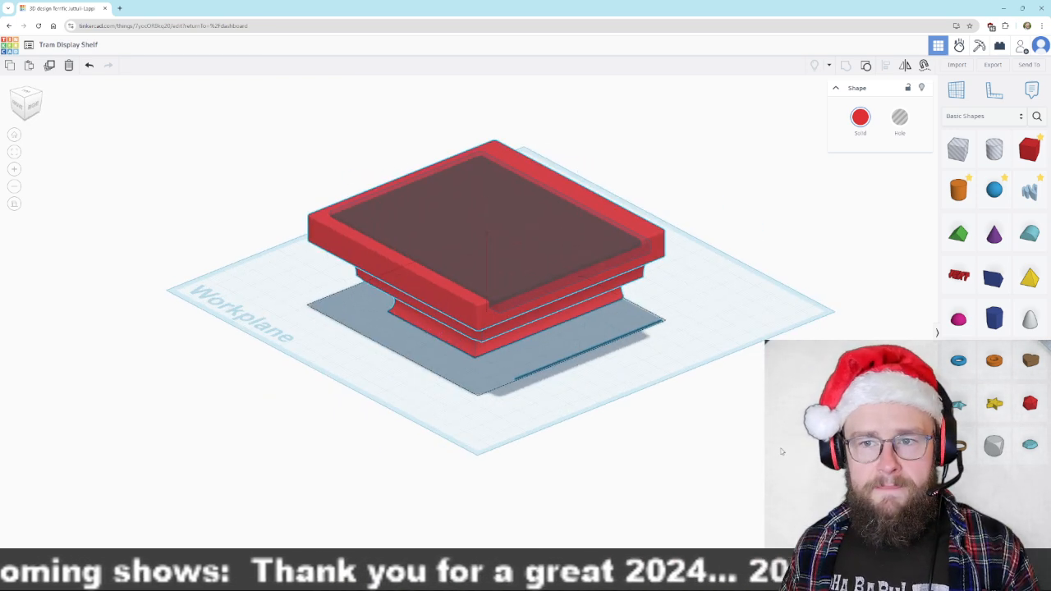
- Add a solid box behind the shelf and, in the right view, move it about 17.50 mm forward to the back edge
{"action": "left_click", "coordinate": [697, 366]}
{"action": "left_click_drag", "start_coordinate": [1030, 149], "coordinate": [700, 305]}
{"action": "right_click_drag", "start_coordinate": [740, 350], "coordinate": [670, 419]}
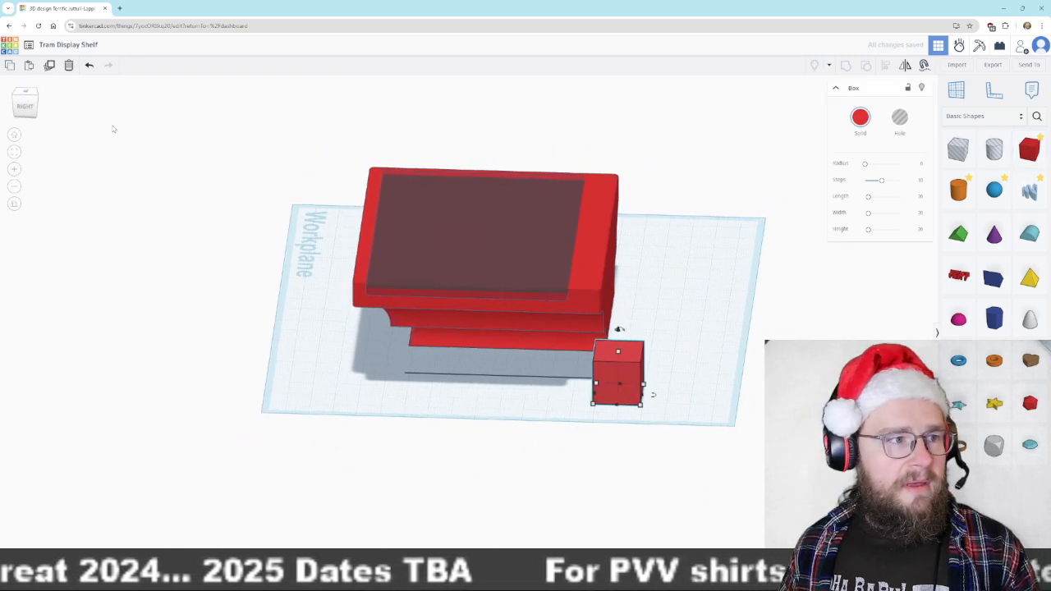
{"action": "left_click", "coordinate": [25, 106]}
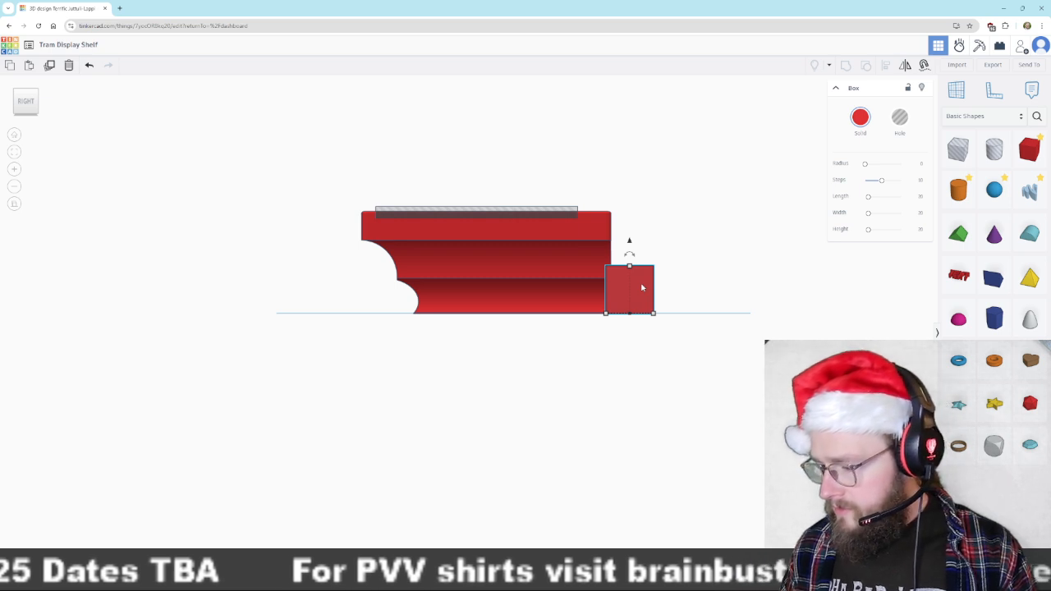
{"action": "left_click_drag", "start_coordinate": [641, 288], "coordinate": [599, 293]}
- Nudge the box forward in small increments until its rear face is flush with the shelf's back
{"action": "scroll", "coordinate": [635, 294], "scroll_direction": "up", "scroll_amount": 5}
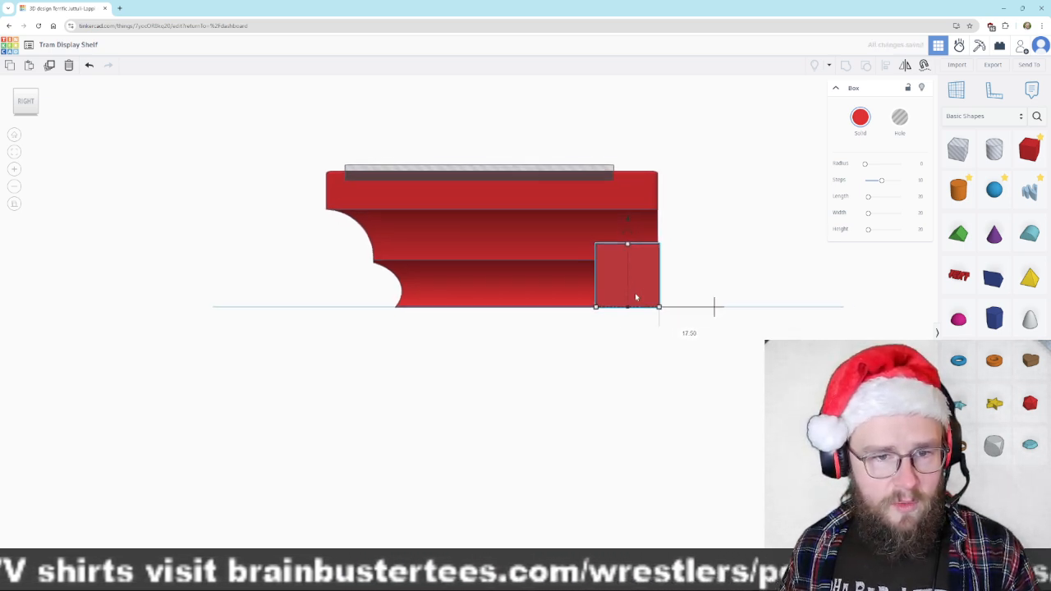
{"action": "scroll", "coordinate": [636, 301], "scroll_direction": "up", "scroll_amount": 2}
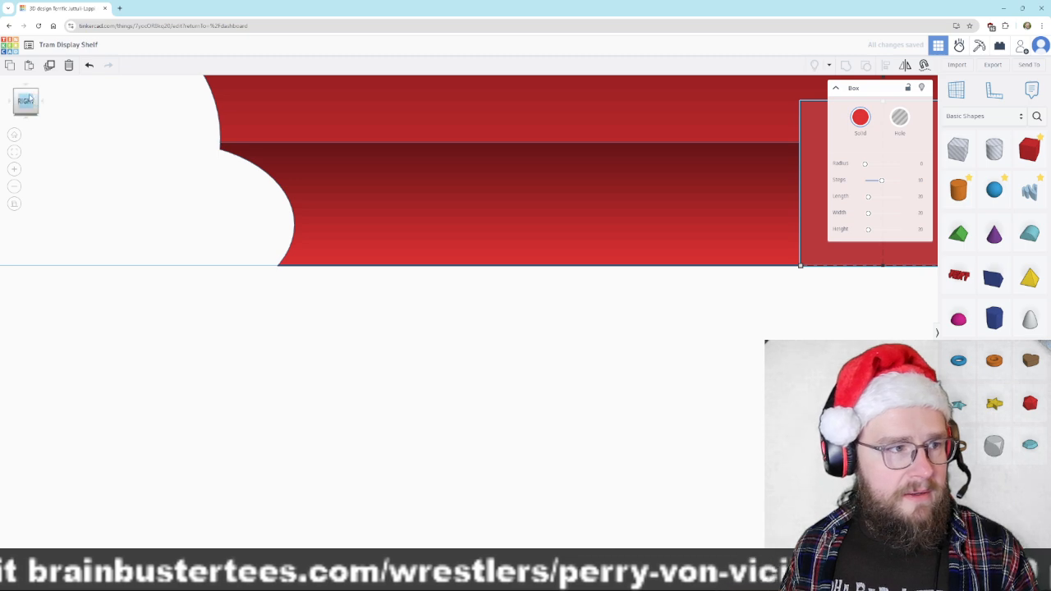
{"action": "middle_click_drag", "start_coordinate": [728, 394], "coordinate": [375, 446]}
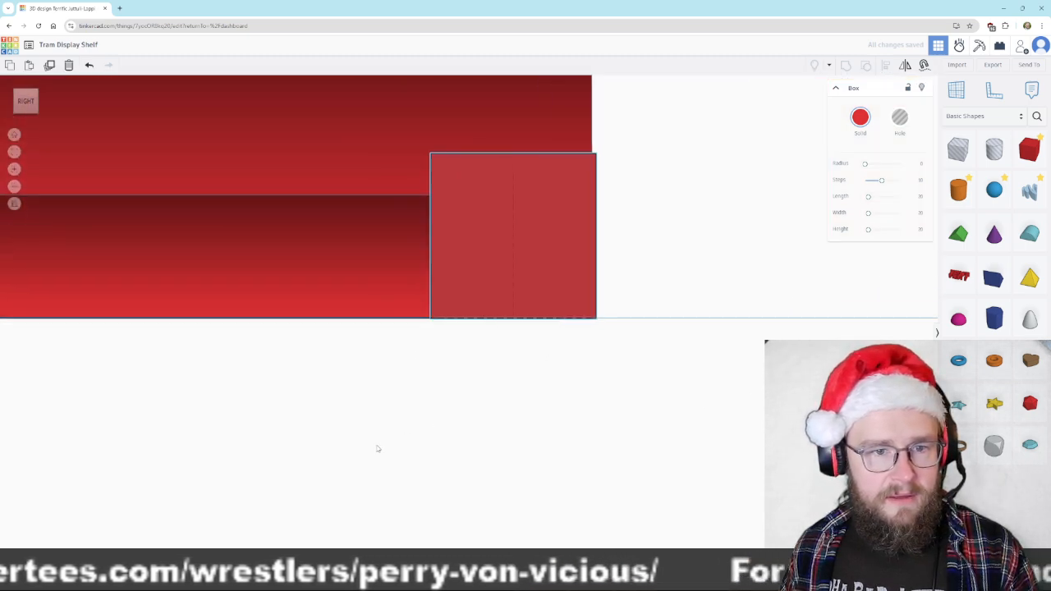
{"action": "key", "text": "Left"}
{"action": "key", "text": "Left"}
{"action": "key", "text": "Left"}
{"action": "key", "text": "Left"}
{"action": "key", "text": "Left"}
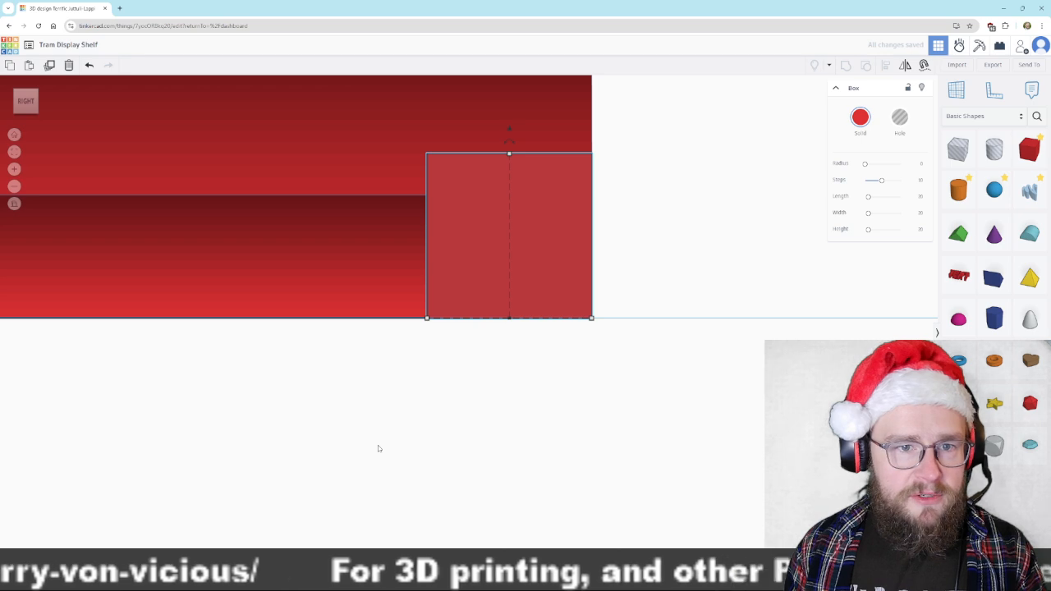
- Raise the box about 35.70 mm so it overlaps the shelf's top slab
{"action": "right_click_drag", "start_coordinate": [451, 468], "coordinate": [535, 503]}
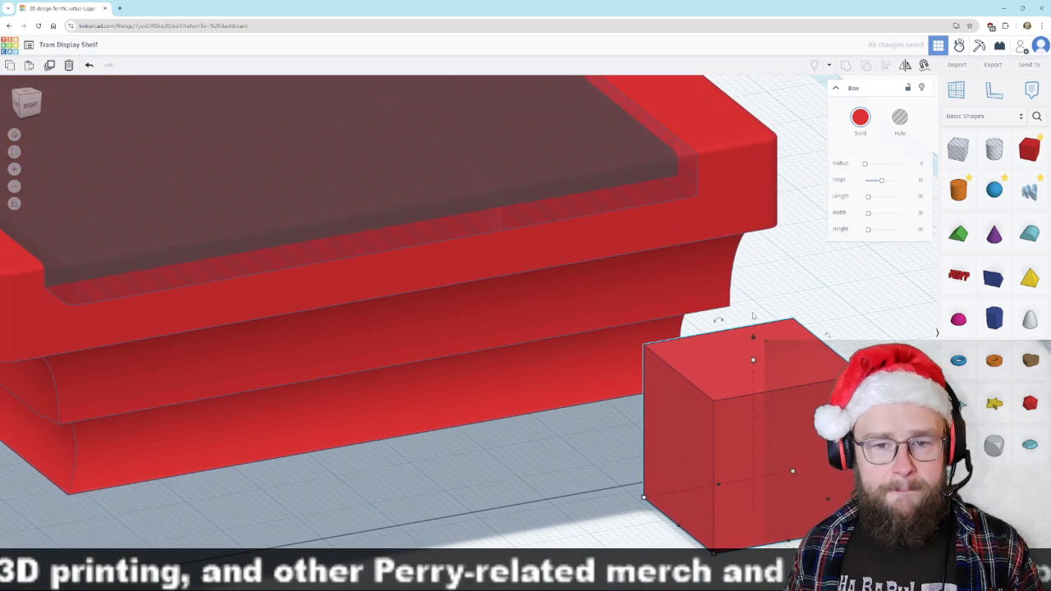
{"action": "left_click", "coordinate": [26, 102]}
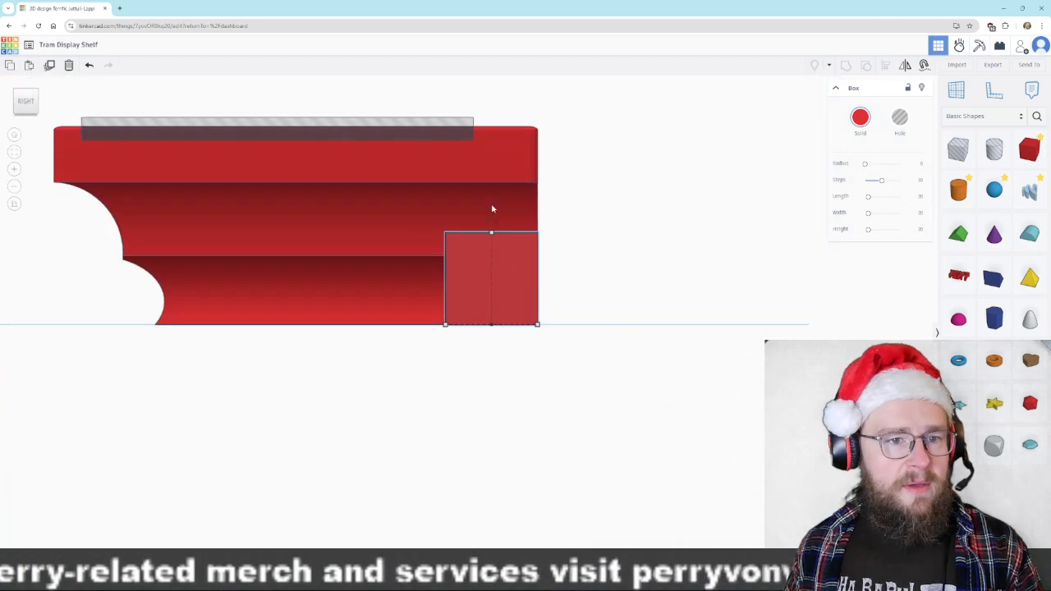
{"action": "left_click_drag", "start_coordinate": [490, 204], "coordinate": [468, 75]}
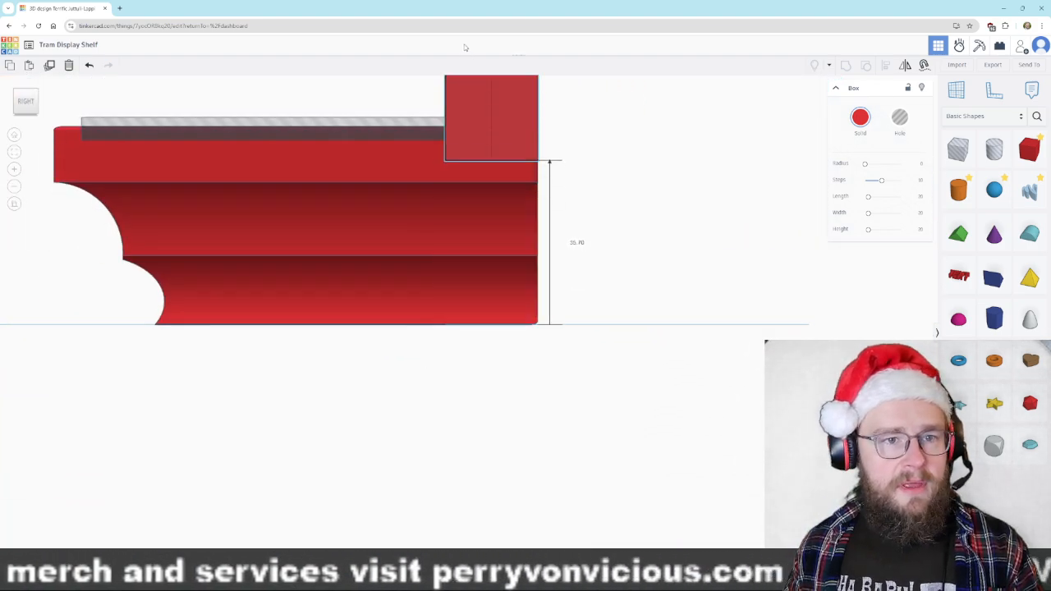
{"action": "mouse_move", "coordinate": [723, 249]}
{"action": "right_mouse_down"}
{"action": "mouse_move", "coordinate": [720, 268]}
{"action": "mouse_move", "coordinate": [711, 242]}
{"action": "mouse_move", "coordinate": [717, 249]}
{"action": "right_mouse_up"}
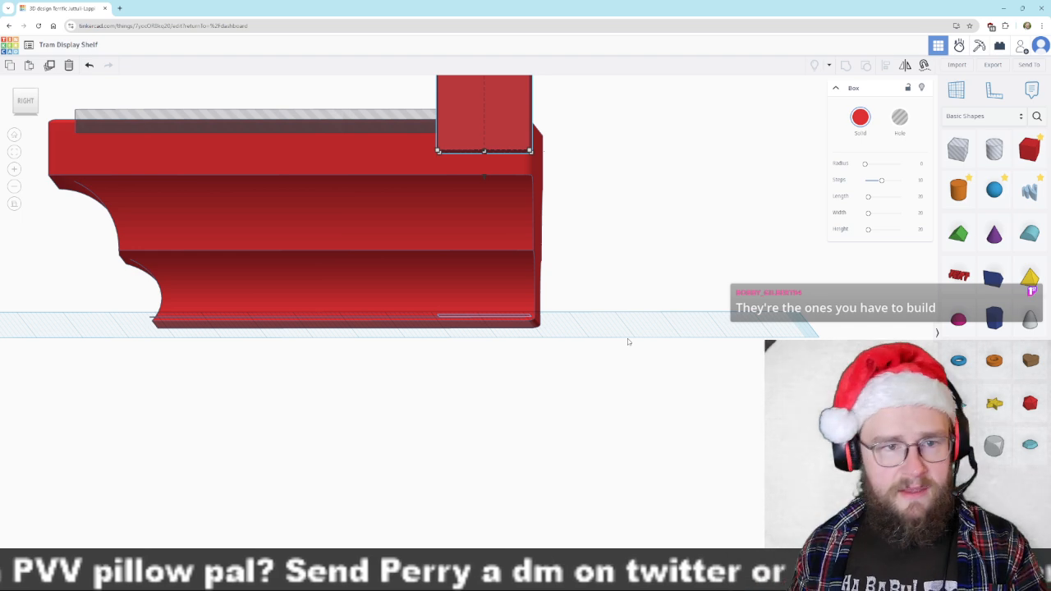
- Set the raised box's height to 10 mm
{"action": "right_click_drag", "start_coordinate": [658, 304], "coordinate": [705, 436]}
{"action": "left_click", "coordinate": [568, 179]}
{"action": "left_click", "coordinate": [614, 222]}
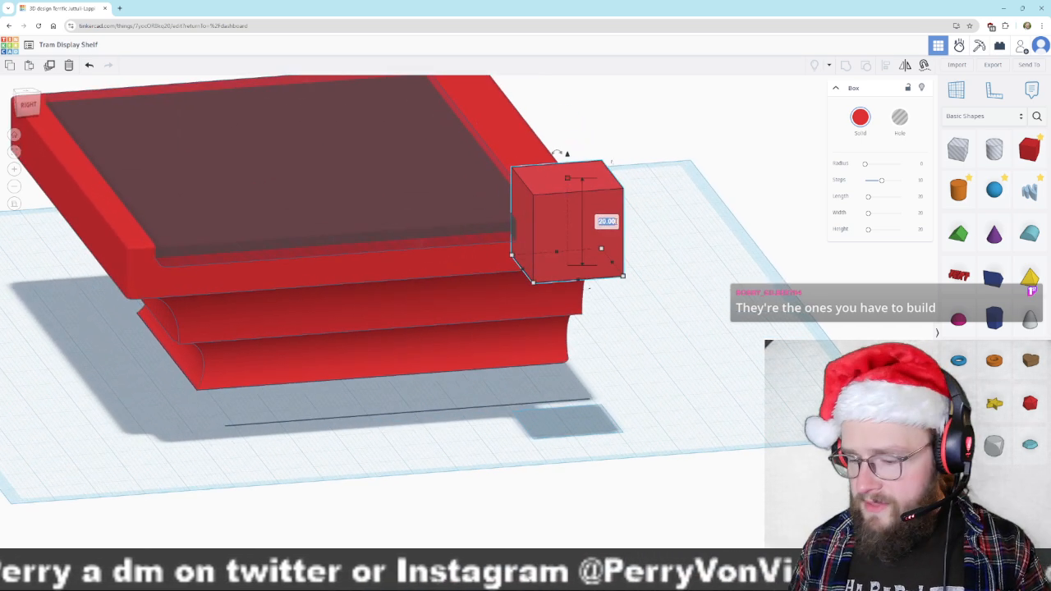
{"action": "type", "text": "10"}
{"action": "key", "text": "Return"}
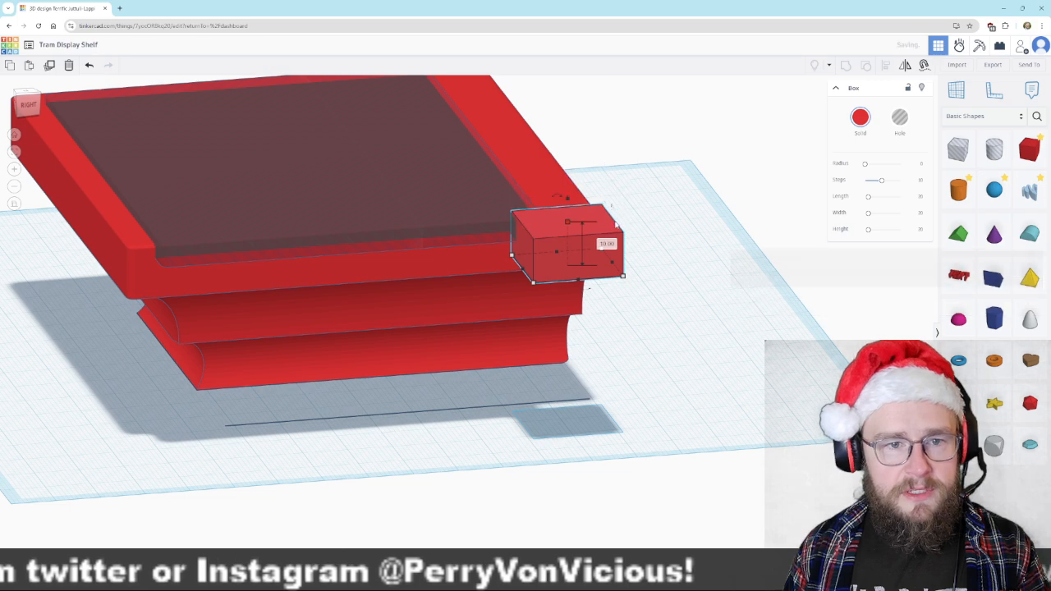
- Set the raised box's front-to-back depth to 3 mm after trying 8 mm
{"action": "right_click_drag", "start_coordinate": [629, 308], "coordinate": [769, 345]}
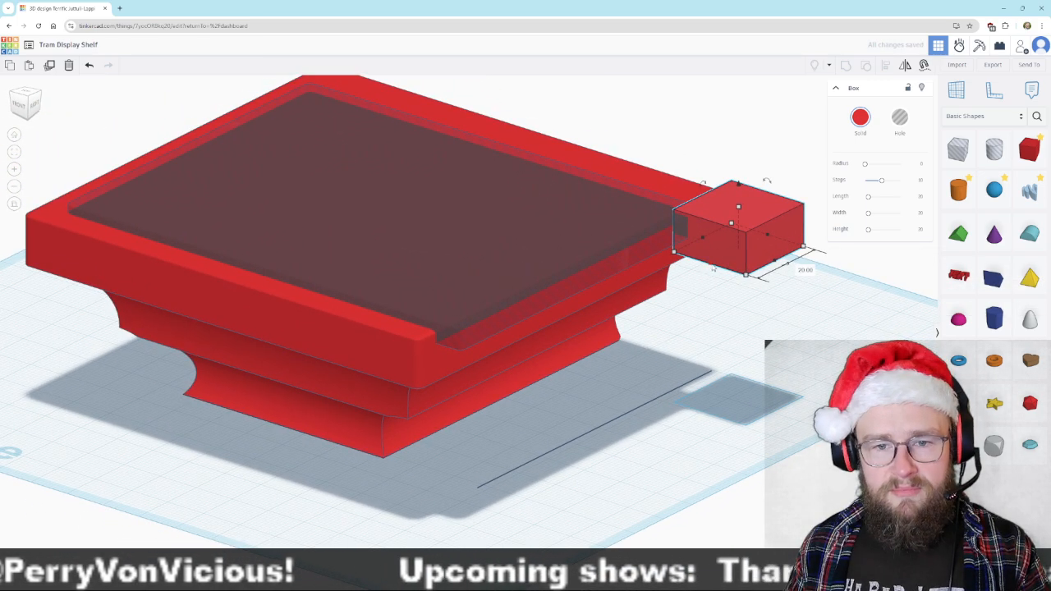
{"action": "left_click", "coordinate": [806, 270]}
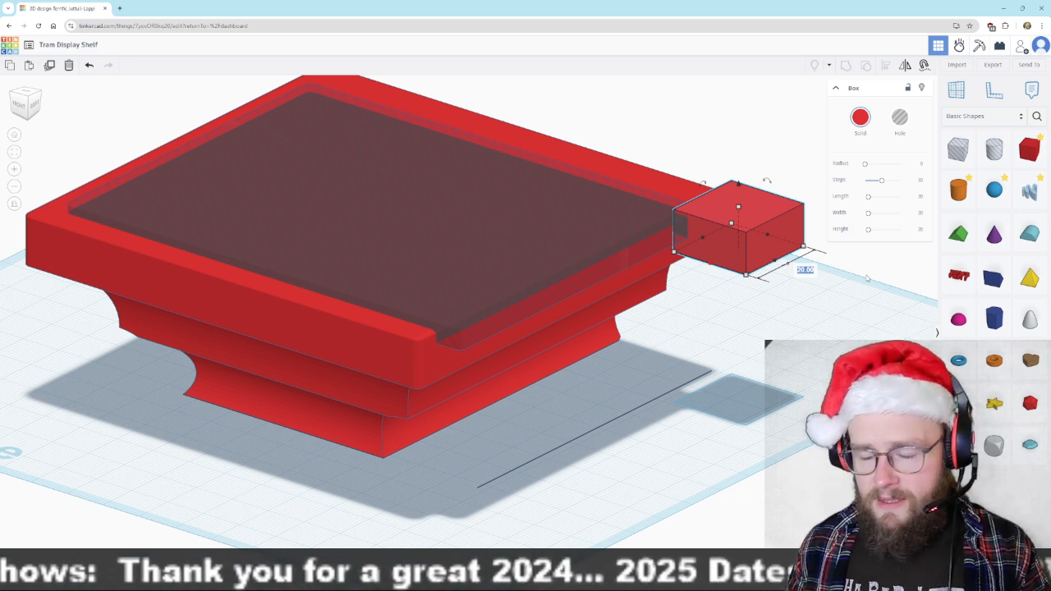
{"action": "type", "text": "8"}
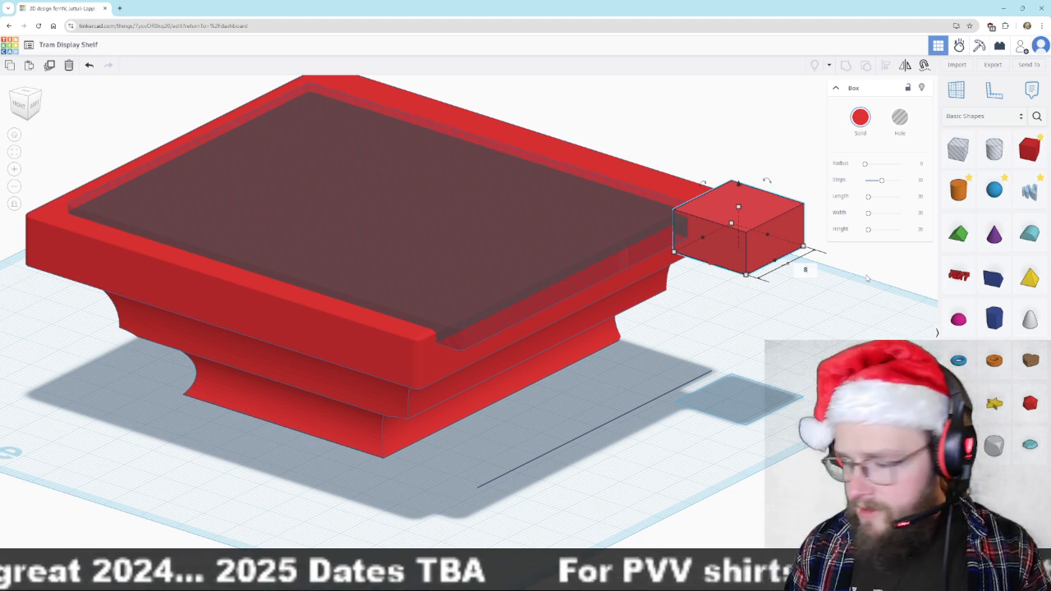
{"action": "key", "text": "Return"}
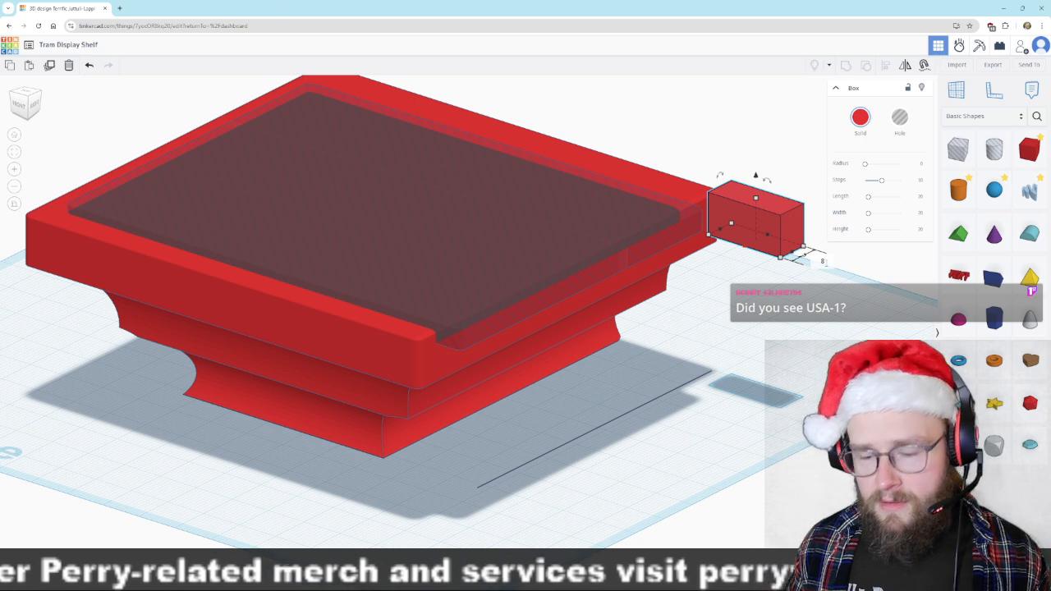
{"action": "type", "text": "3"}
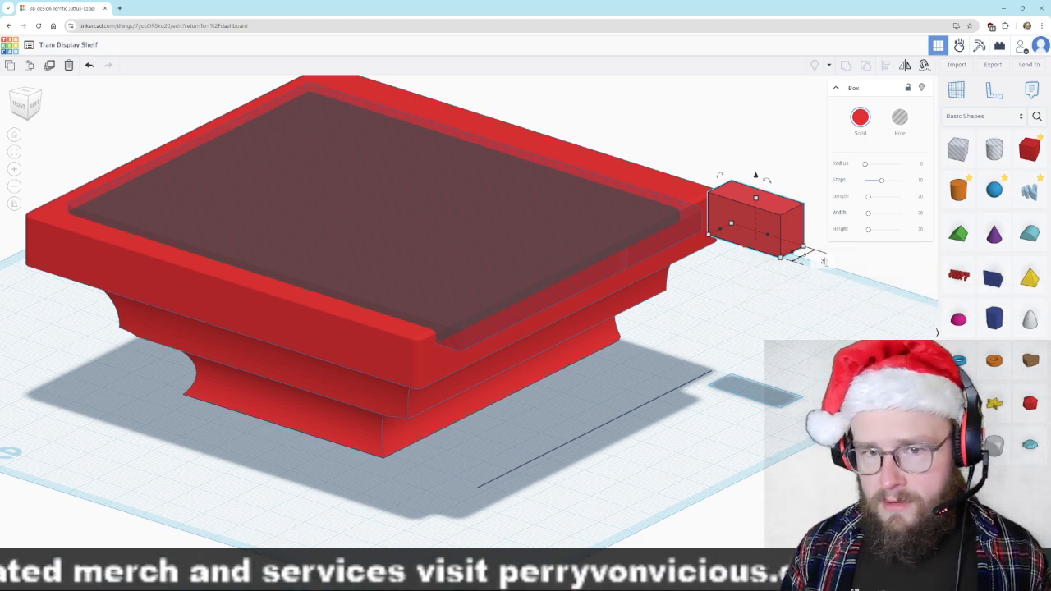
{"action": "key", "text": "Return"}
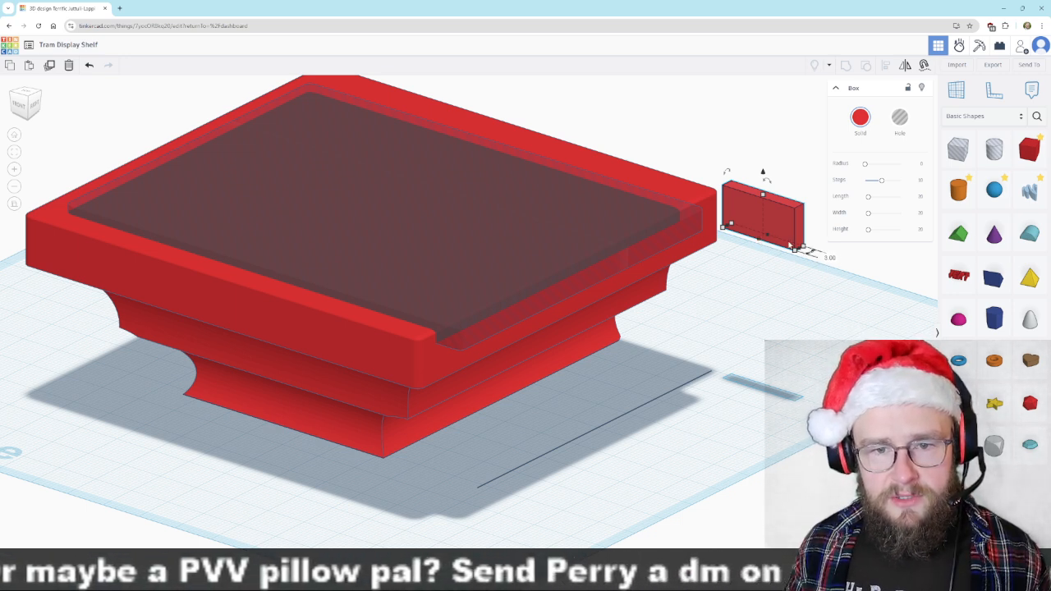
- Set the box's width to 8 mm and increase its corner radius to form a rounded tab
{"action": "left_click", "coordinate": [733, 251]}
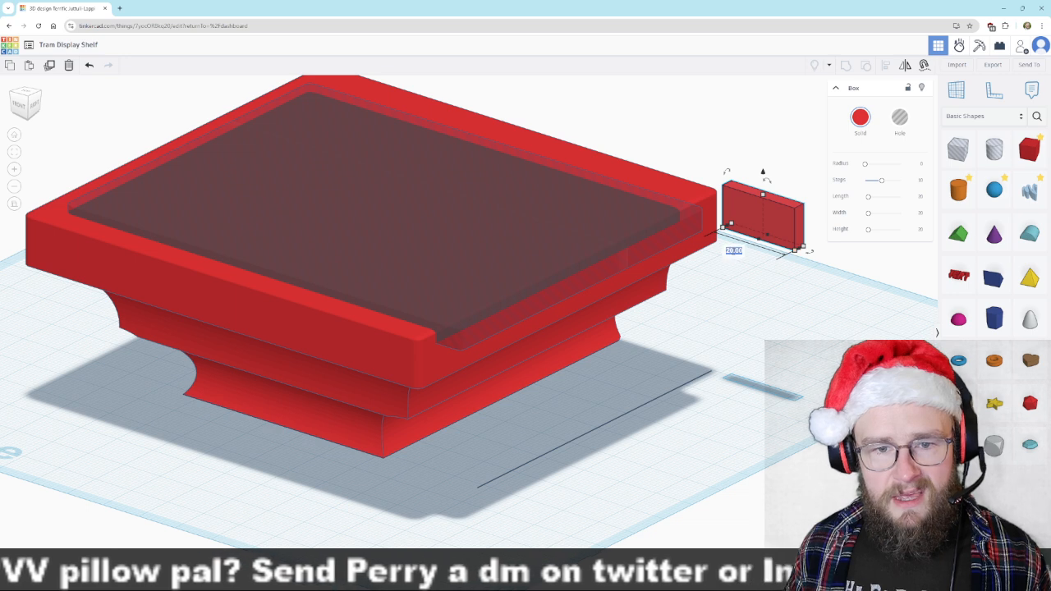
{"action": "type", "text": "8"}
{"action": "key", "text": "Return"}
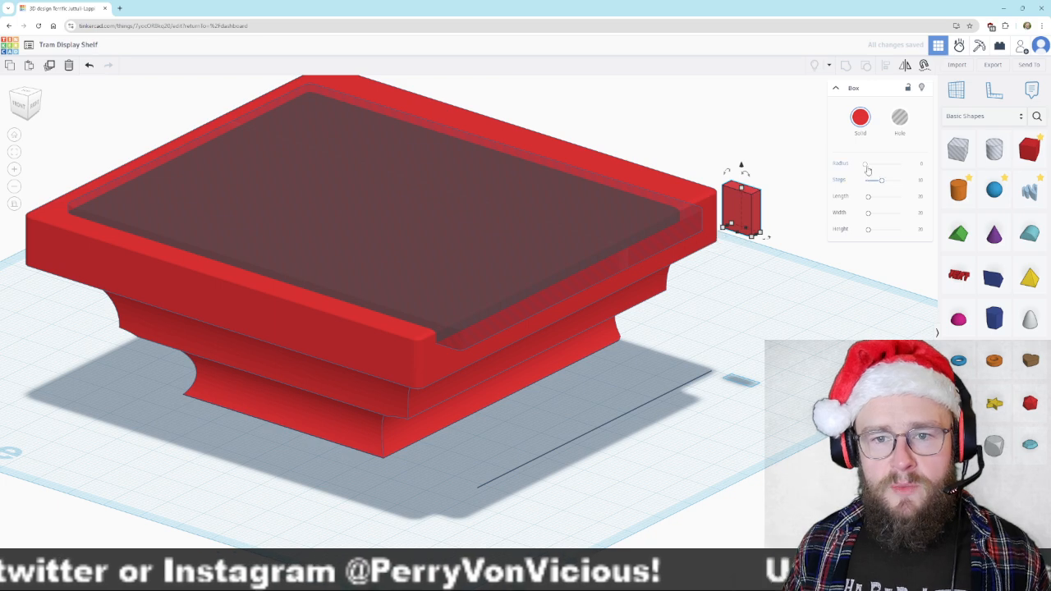
{"action": "left_click_drag", "start_coordinate": [866, 165], "coordinate": [876, 168]}
- Raise the rounded tab about 5.40 mm higher above the shelf's back edge in the right view
{"action": "right_click_drag", "start_coordinate": [840, 298], "coordinate": [685, 262]}
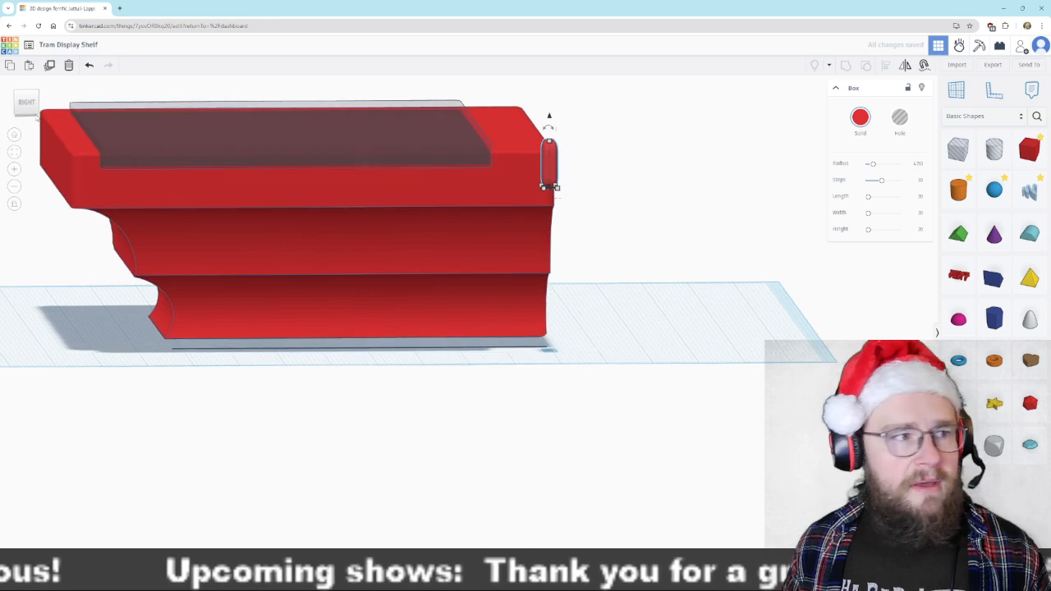
{"action": "left_click", "coordinate": [23, 101]}
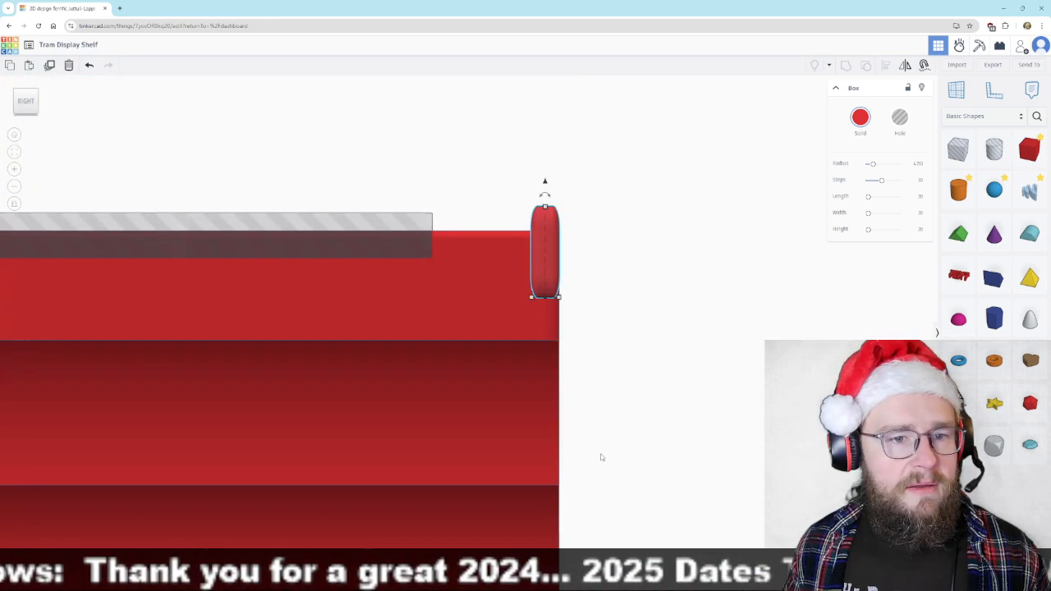
{"action": "left_click_drag", "start_coordinate": [546, 184], "coordinate": [544, 132]}
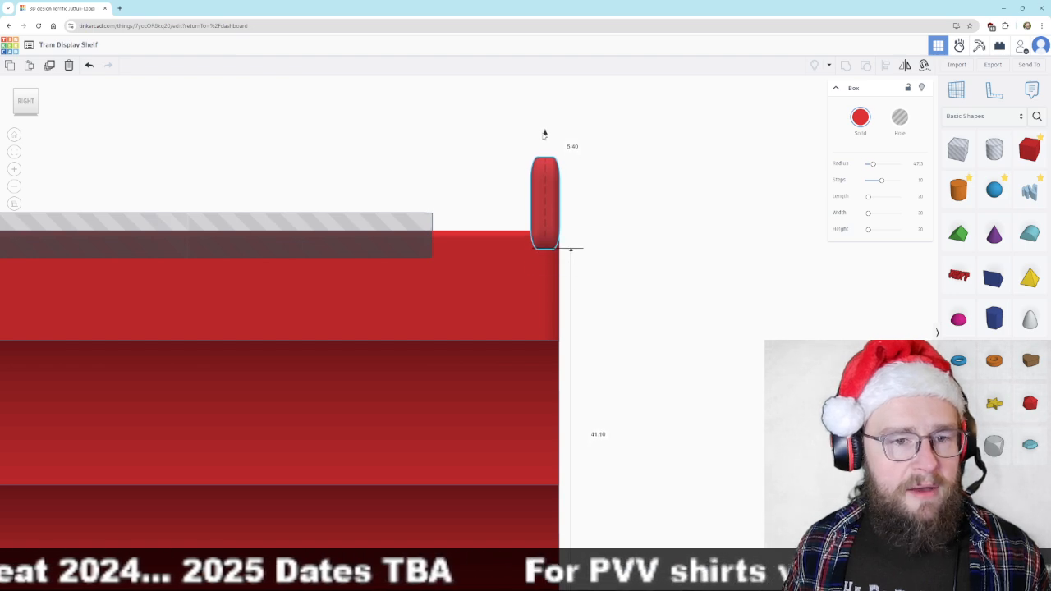
{"action": "right_click_drag", "start_coordinate": [424, 389], "coordinate": [685, 410]}
{"action": "scroll", "coordinate": [211, 227], "scroll_direction": "down", "scroll_amount": 7}
{"action": "mouse_move", "coordinate": [235, 260]}
{"action": "right_mouse_down"}
{"action": "mouse_move", "coordinate": [296, 264]}
{"action": "mouse_move", "coordinate": [253, 266]}
{"action": "right_mouse_up"}
{"action": "scroll", "coordinate": [713, 334], "scroll_direction": "up", "scroll_amount": 4}
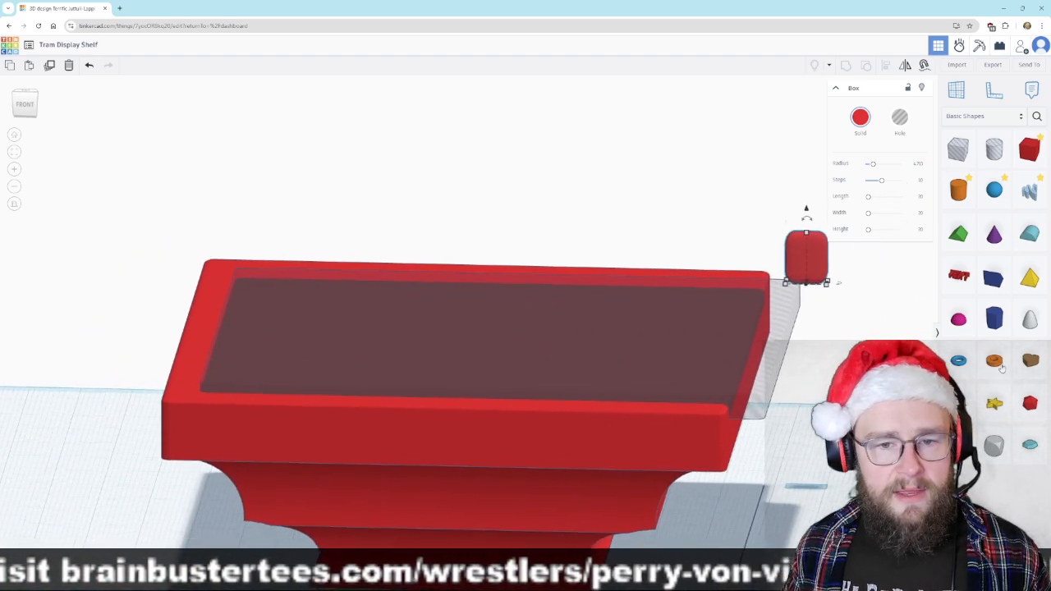
- Add a hole cylinder beside the shelf and set its width and length to 2.5 mm
{"action": "right_click_drag", "start_coordinate": [775, 372], "coordinate": [657, 394]}
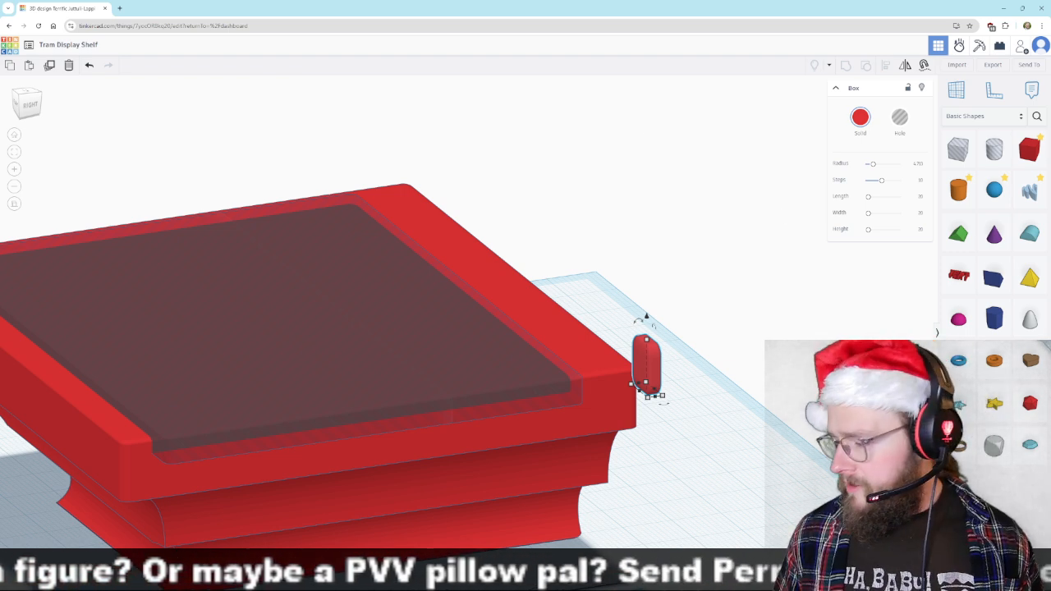
{"action": "left_click_drag", "start_coordinate": [995, 148], "coordinate": [750, 453]}
{"action": "left_click_drag", "start_coordinate": [752, 413], "coordinate": [734, 493]}
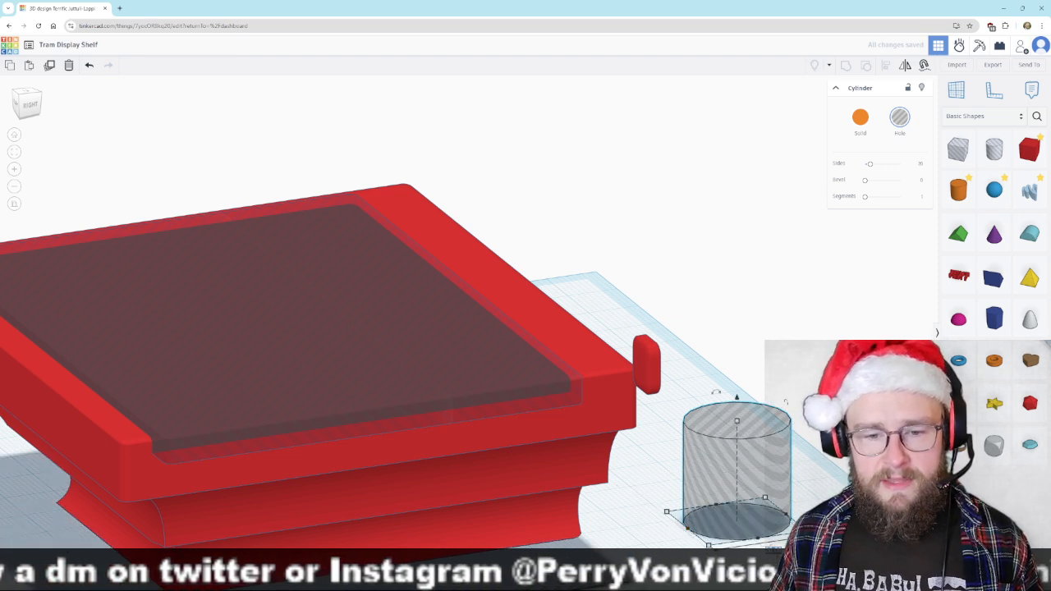
{"action": "key", "text": "Return"}
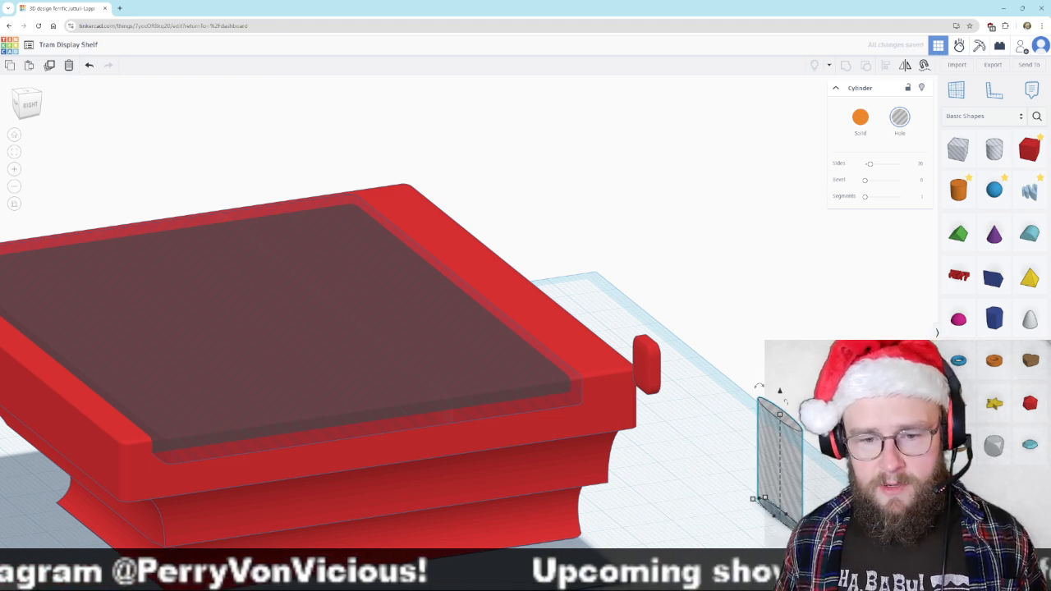
{"action": "type", "text": "2.5"}
{"action": "key", "text": "Return"}
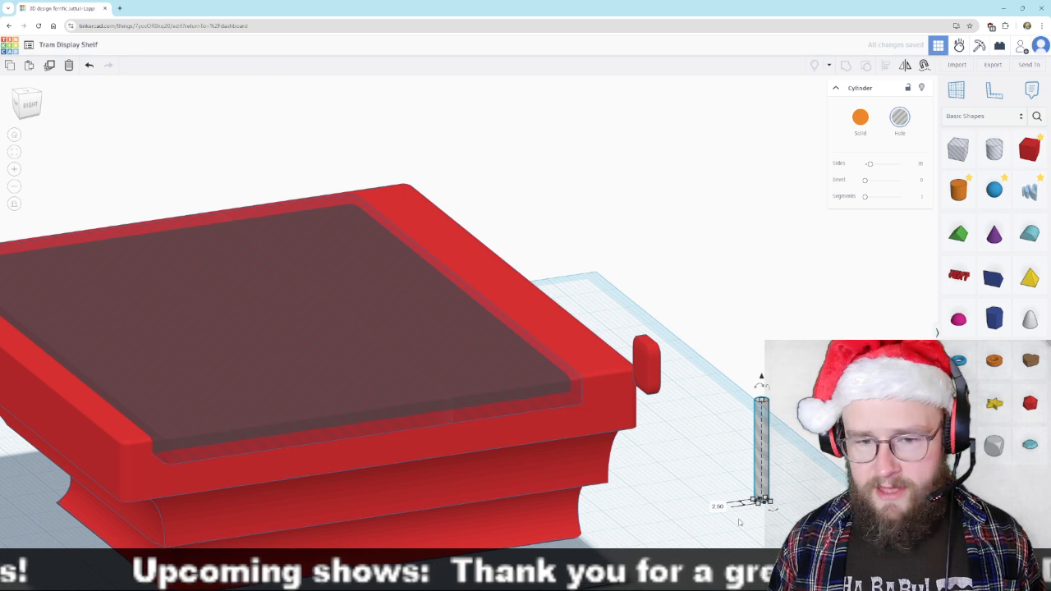
- Lay the 2.5 mm hole cylinder horizontal, raise it, and centre it through the upper part of the rounded tab
{"action": "mouse_move", "coordinate": [759, 385]}
{"action": "left_click_drag", "start_coordinate": [759, 386], "coordinate": [724, 456]}
{"action": "right_click_drag", "start_coordinate": [714, 516], "coordinate": [777, 493]}
{"action": "left_click_drag", "start_coordinate": [736, 428], "coordinate": [745, 295]}
{"action": "right_click_drag", "start_coordinate": [786, 419], "coordinate": [693, 500]}
{"action": "left_click_drag", "start_coordinate": [708, 446], "coordinate": [711, 433]}
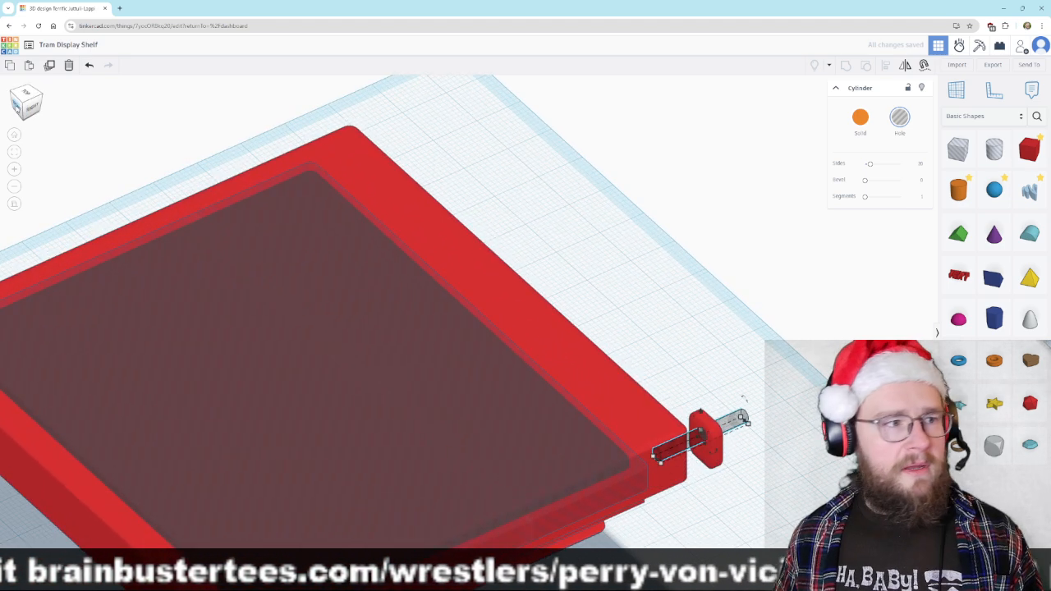
{"action": "left_click", "coordinate": [29, 107]}
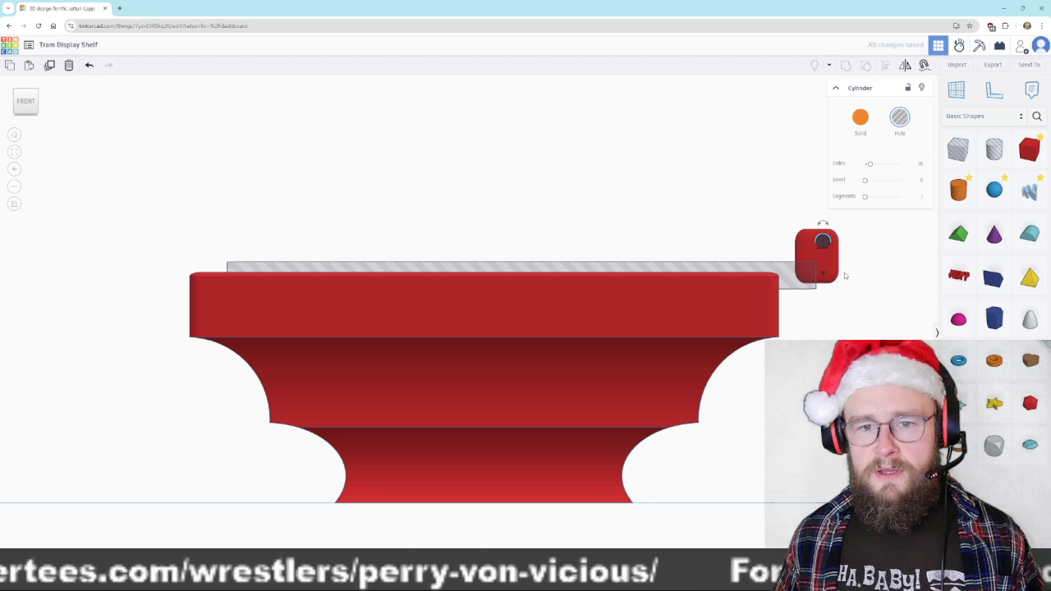
{"action": "left_click_drag", "start_coordinate": [824, 276], "coordinate": [822, 282]}
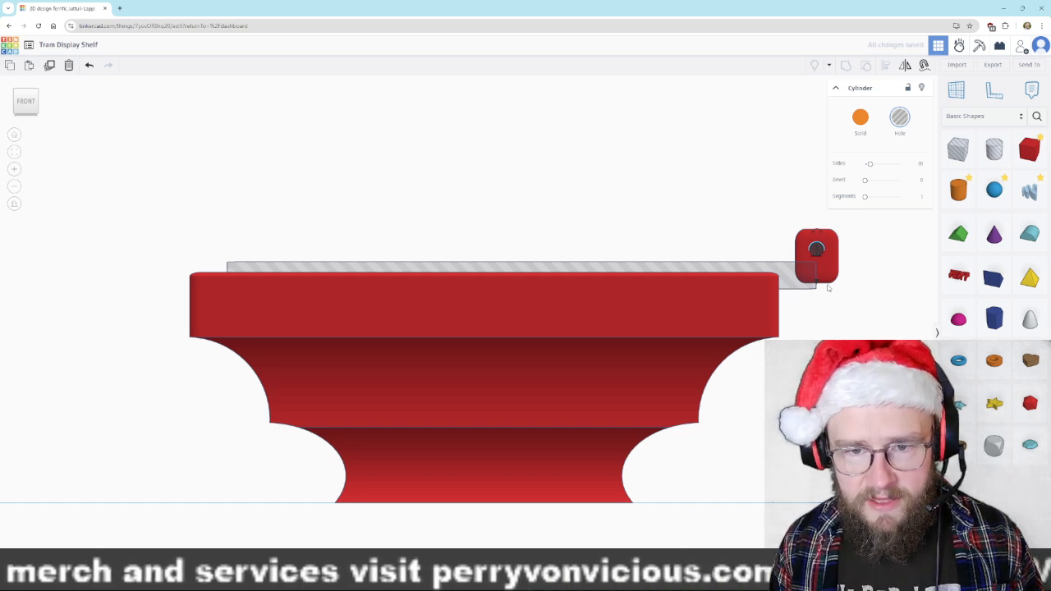
- Group the hole cylinder with the rounded tab to cut a screw hole through it
{"action": "left_click", "coordinate": [890, 321]}
{"action": "right_click_drag", "start_coordinate": [889, 322], "coordinate": [722, 410]}
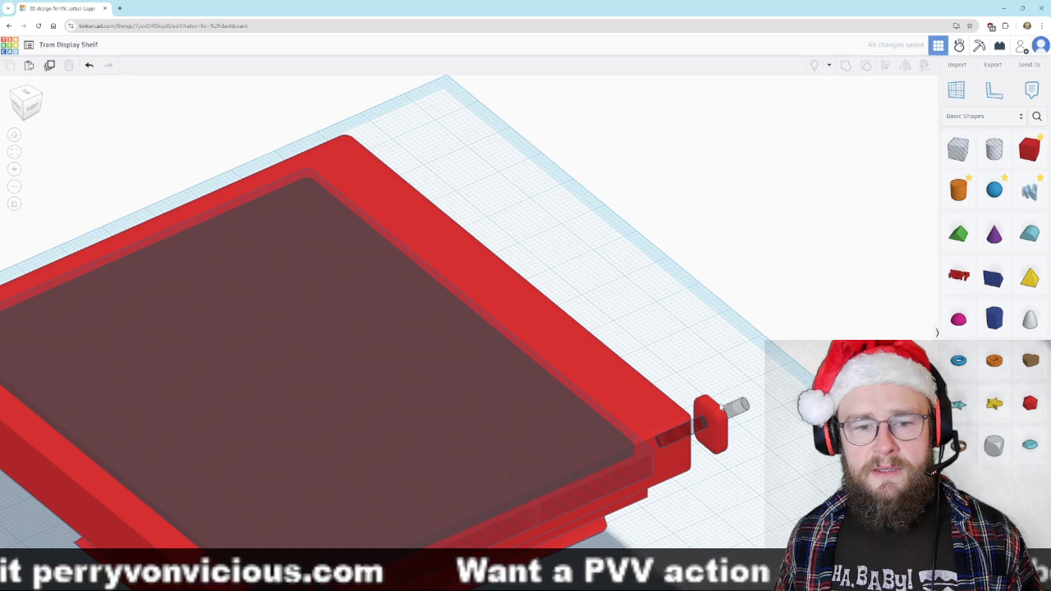
{"action": "right_click_drag", "start_coordinate": [772, 488], "coordinate": [679, 313]}
{"action": "left_click", "coordinate": [711, 332]}
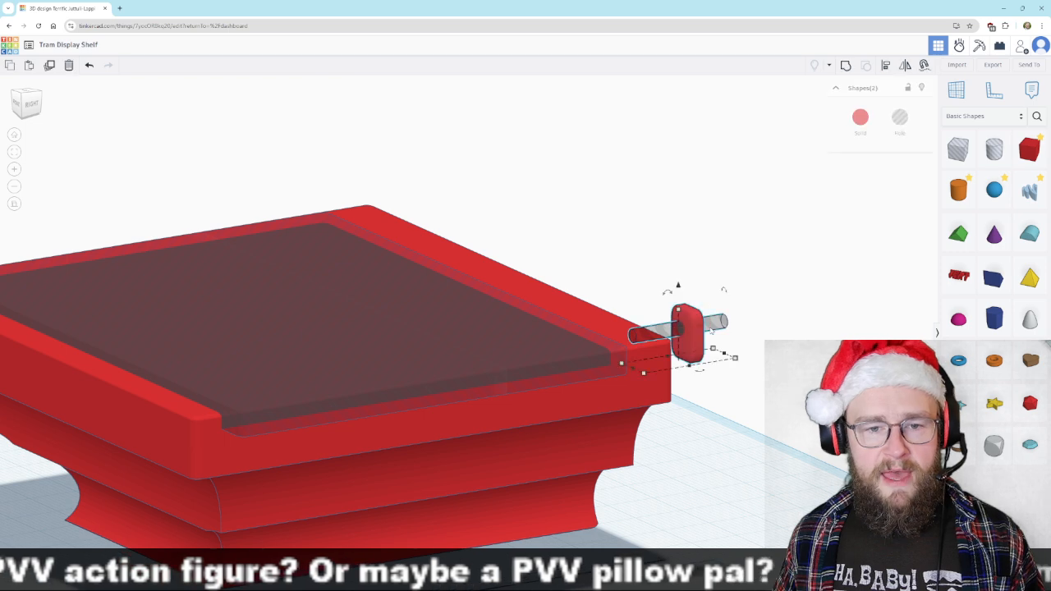
{"action": "left_click", "coordinate": [846, 65]}
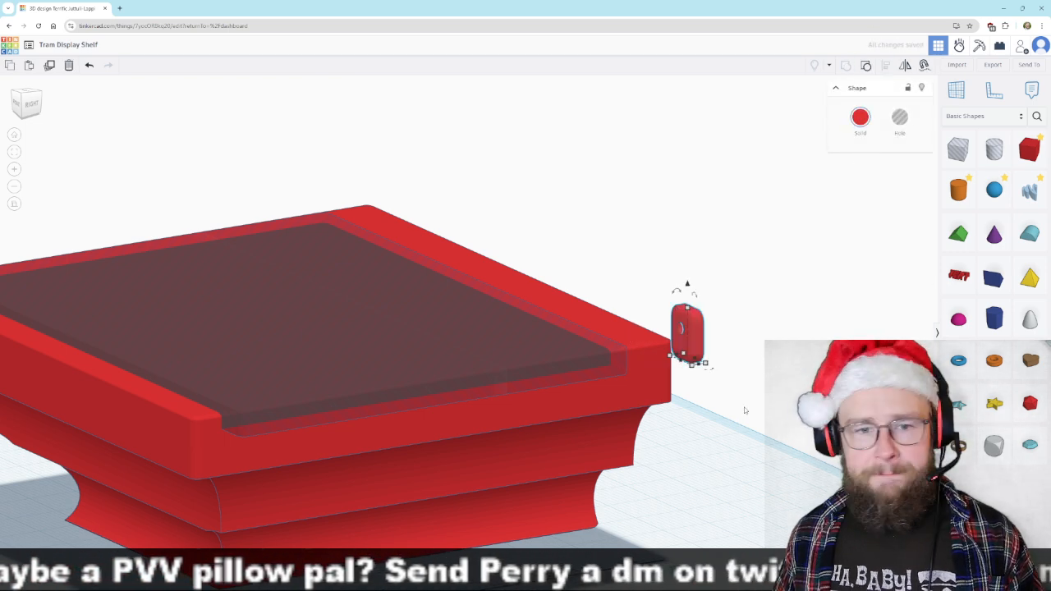
- Add a second hole cylinder with 64 sides and shrink its diameter to slightly larger than the tab's screw hole
{"action": "scroll", "coordinate": [466, 333], "scroll_direction": "up", "scroll_amount": 3}
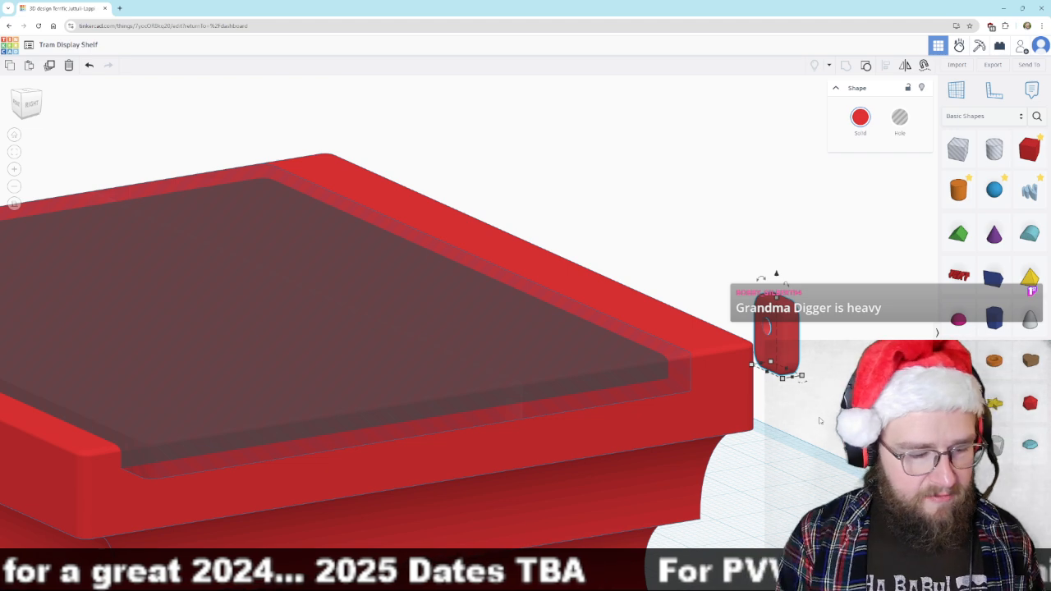
{"action": "scroll", "coordinate": [820, 421], "scroll_direction": "down", "scroll_amount": 5}
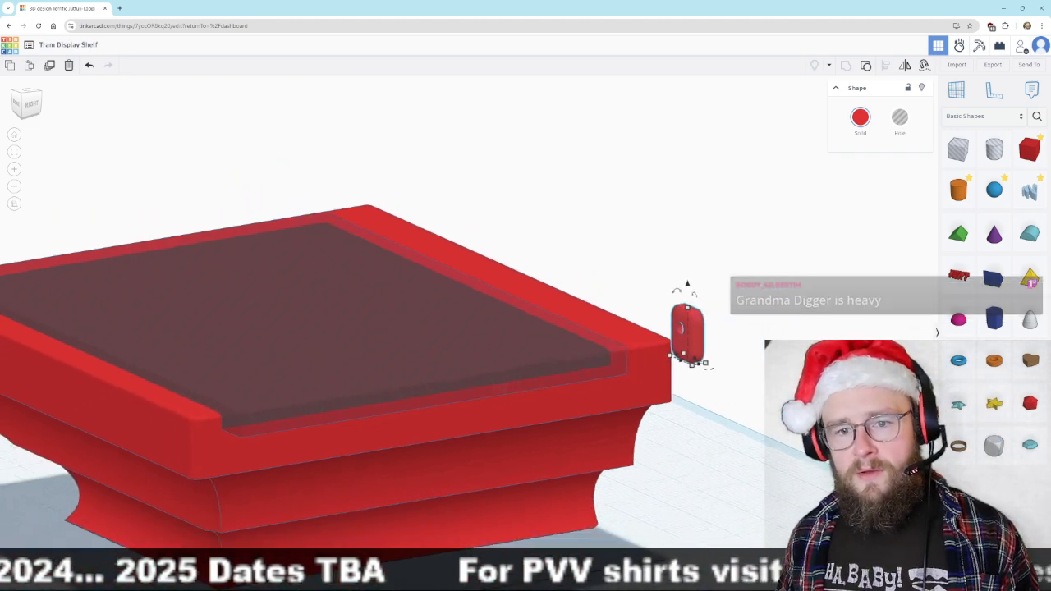
{"action": "left_click_drag", "start_coordinate": [992, 161], "coordinate": [680, 486]}
{"action": "left_click_drag", "start_coordinate": [870, 168], "coordinate": [911, 163]}
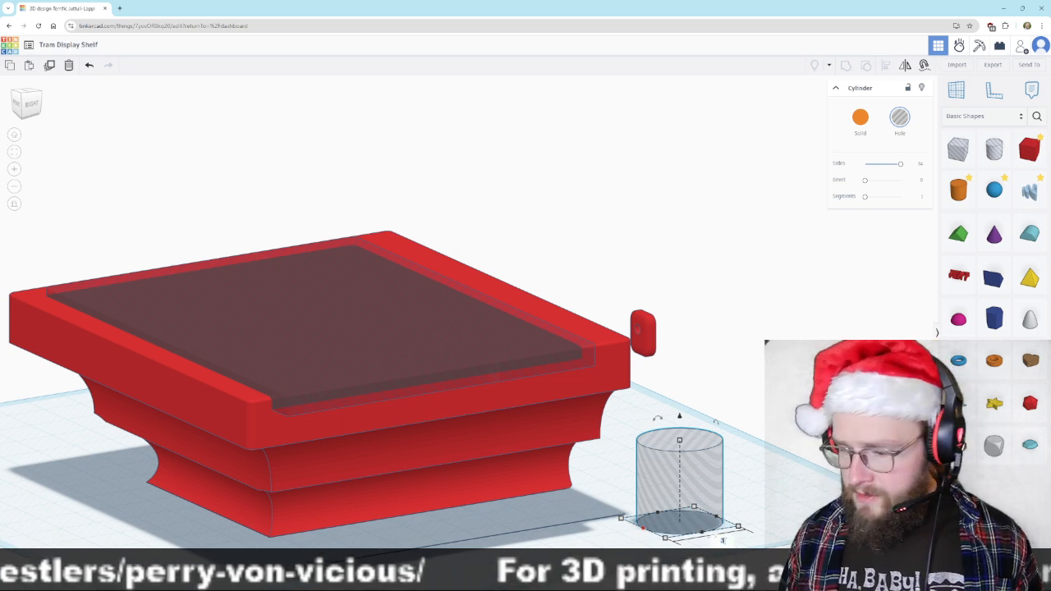
{"action": "left_click_drag", "start_coordinate": [666, 540], "coordinate": [725, 542]}
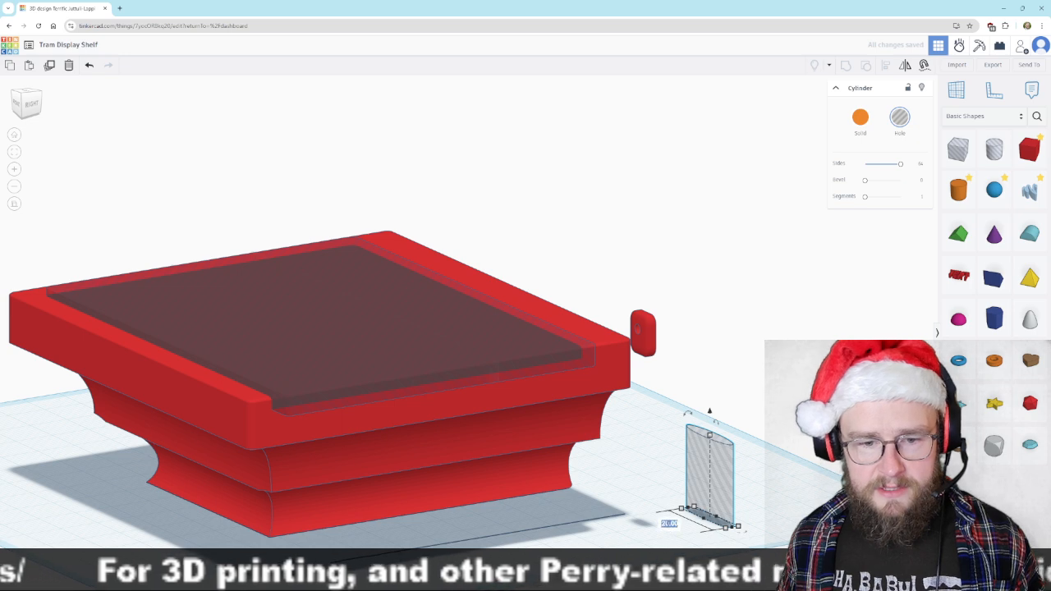
{"action": "key", "text": "Return"}
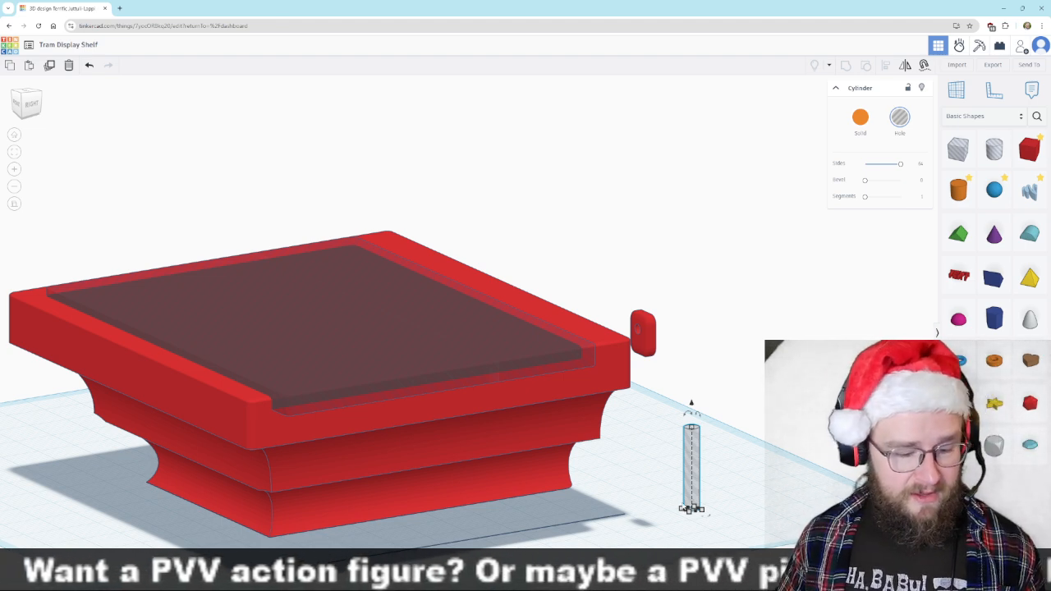
- Lay the second hole cylinder horizontal, raise it to tab height, and move it so it passes through the tab
{"action": "left_click_drag", "start_coordinate": [689, 413], "coordinate": [728, 446]}
{"action": "right_click_drag", "start_coordinate": [619, 507], "coordinate": [723, 525]}
{"action": "left_click_drag", "start_coordinate": [742, 366], "coordinate": [739, 233]}
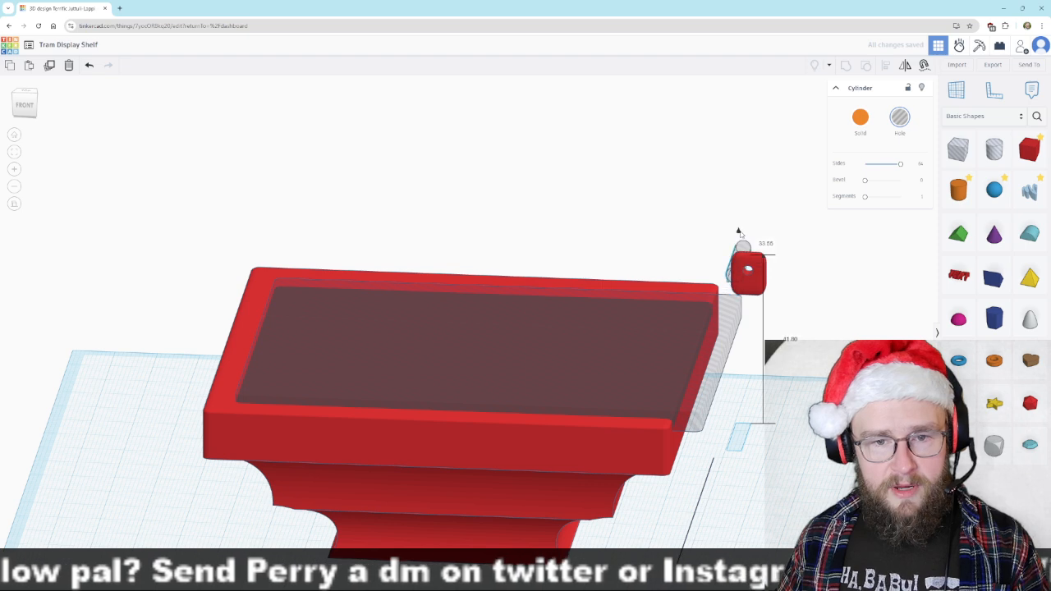
{"action": "right_click_drag", "start_coordinate": [740, 234], "coordinate": [660, 349]}
{"action": "left_click_drag", "start_coordinate": [662, 349], "coordinate": [642, 357]}
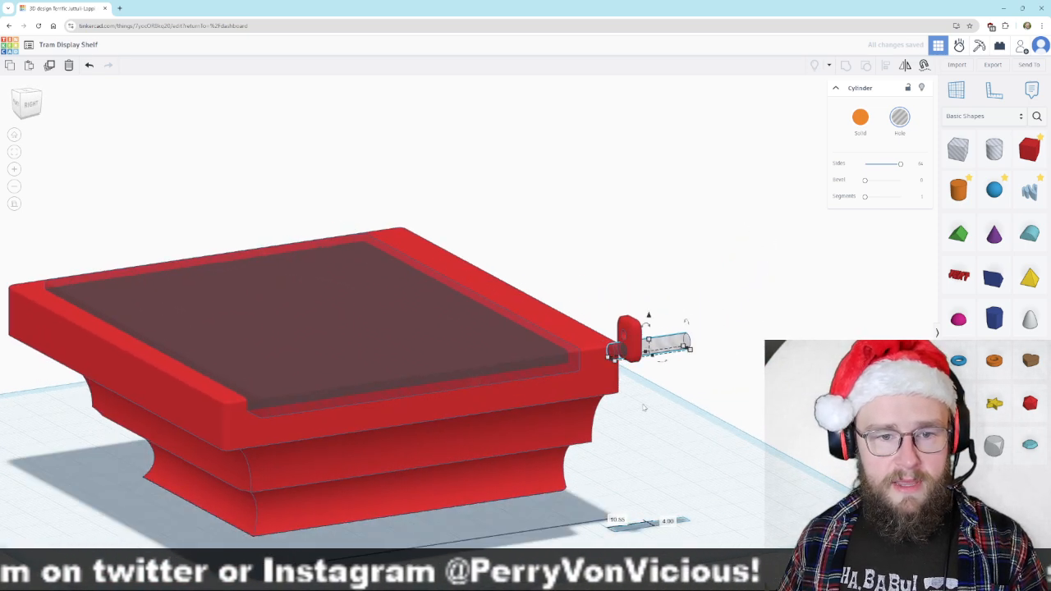
- Centre the larger hole cylinder over the tab's screw hole in the front view
{"action": "right_click_drag", "start_coordinate": [511, 487], "coordinate": [562, 493]}
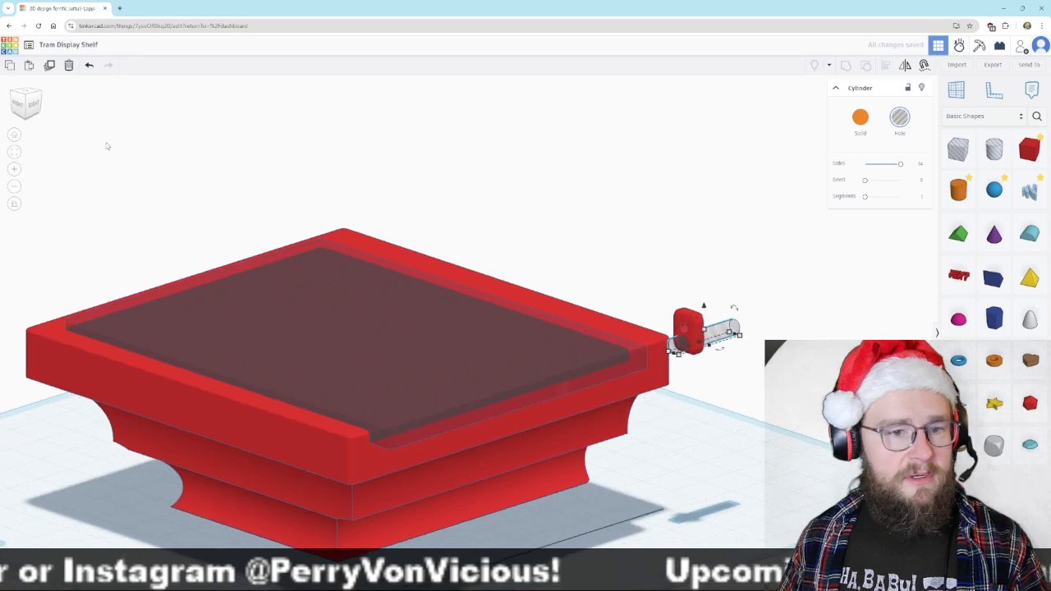
{"action": "left_click", "coordinate": [18, 104]}
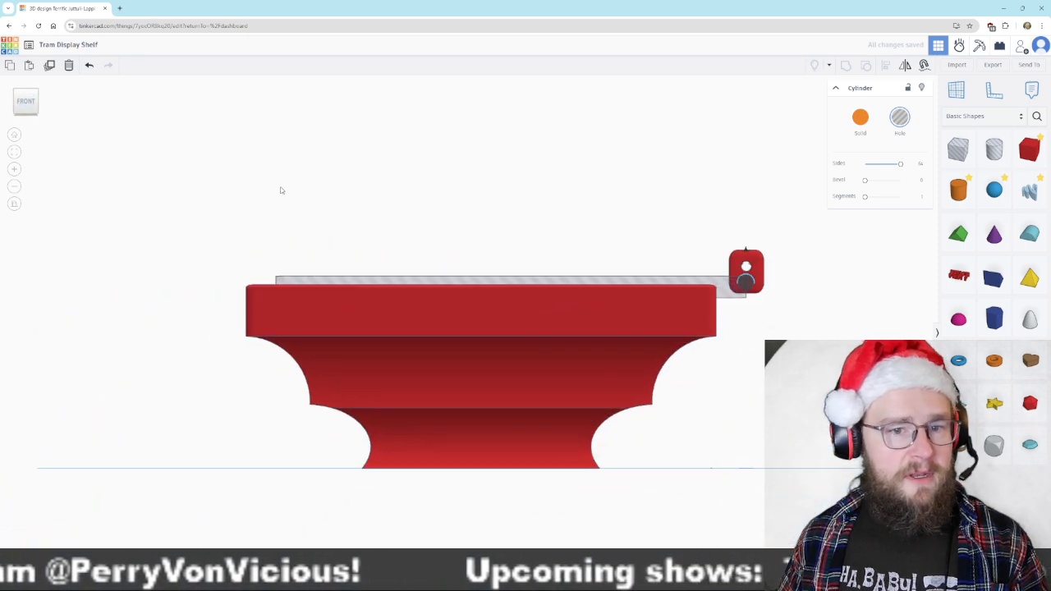
{"action": "left_click", "coordinate": [15, 152]}
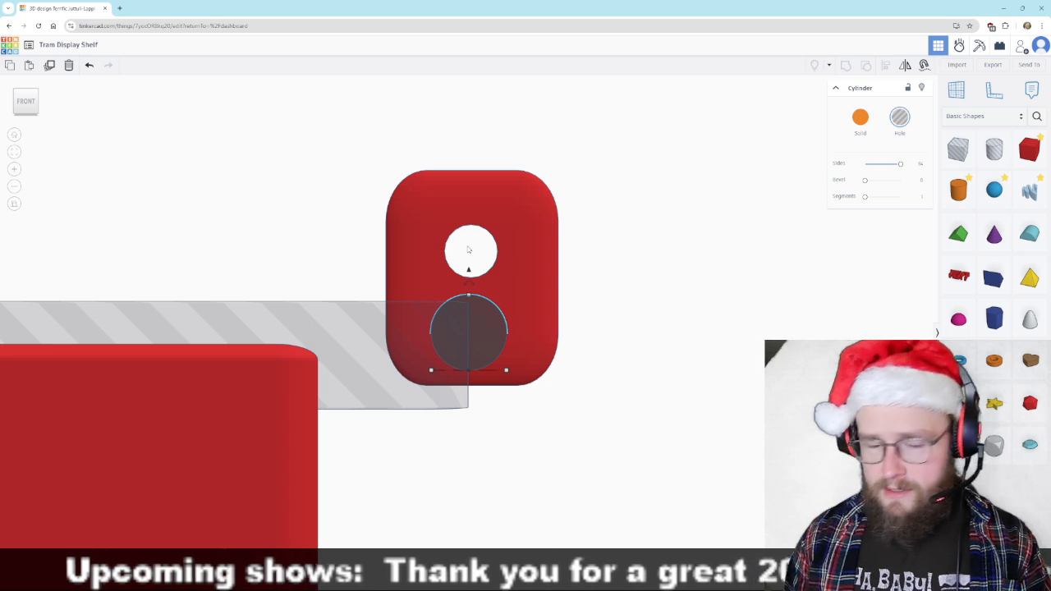
{"action": "key", "text": "Right"}
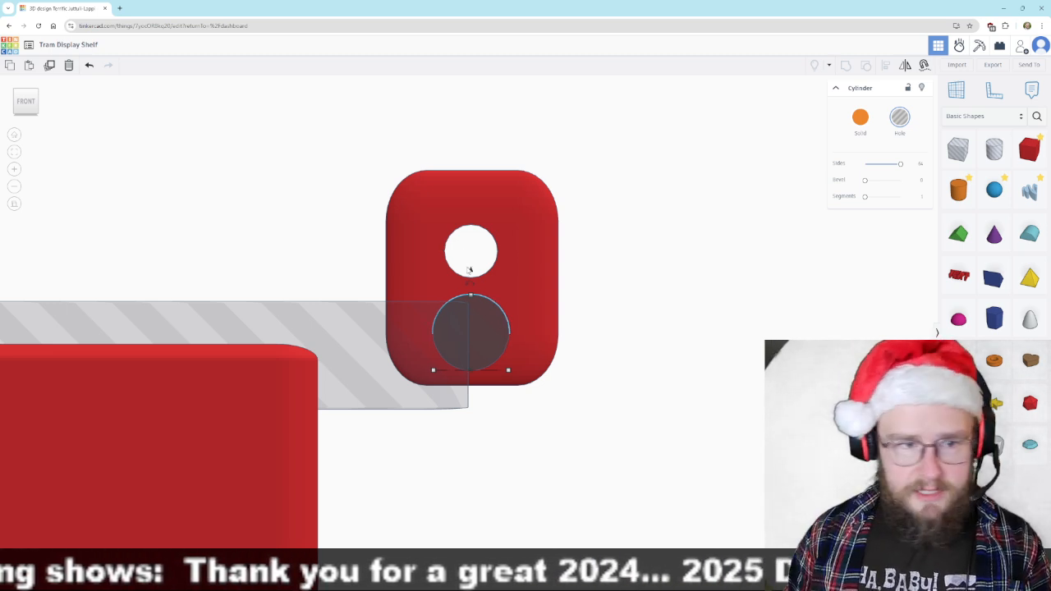
{"action": "left_click_drag", "start_coordinate": [471, 271], "coordinate": [468, 191]}
- Shorten the larger hole cylinder so it reaches only partway into the tab's front face
{"action": "right_click_drag", "start_coordinate": [707, 349], "coordinate": [443, 364]}
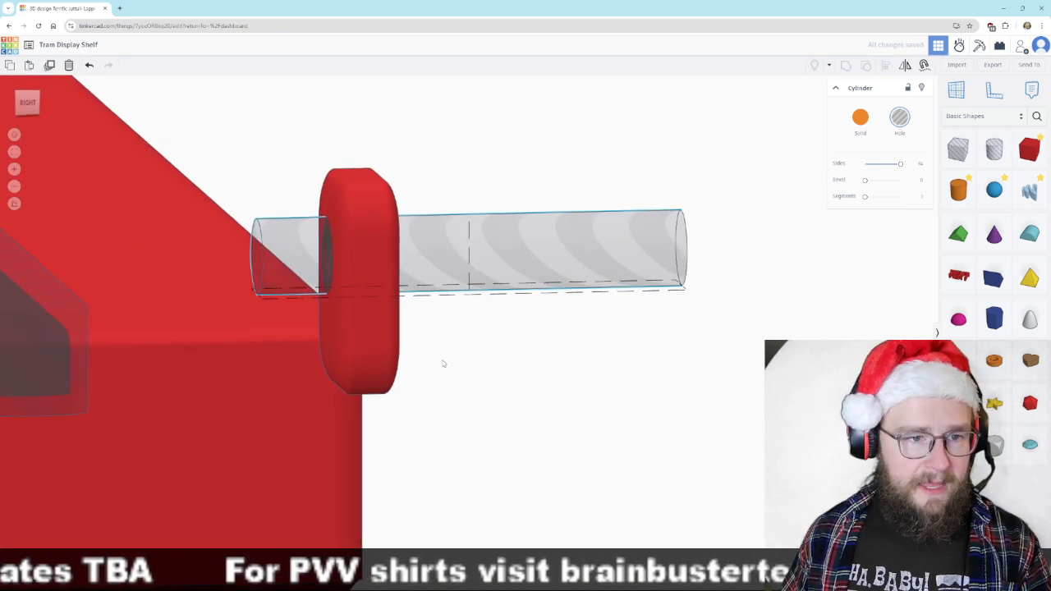
{"action": "left_click_drag", "start_coordinate": [685, 289], "coordinate": [359, 299]}
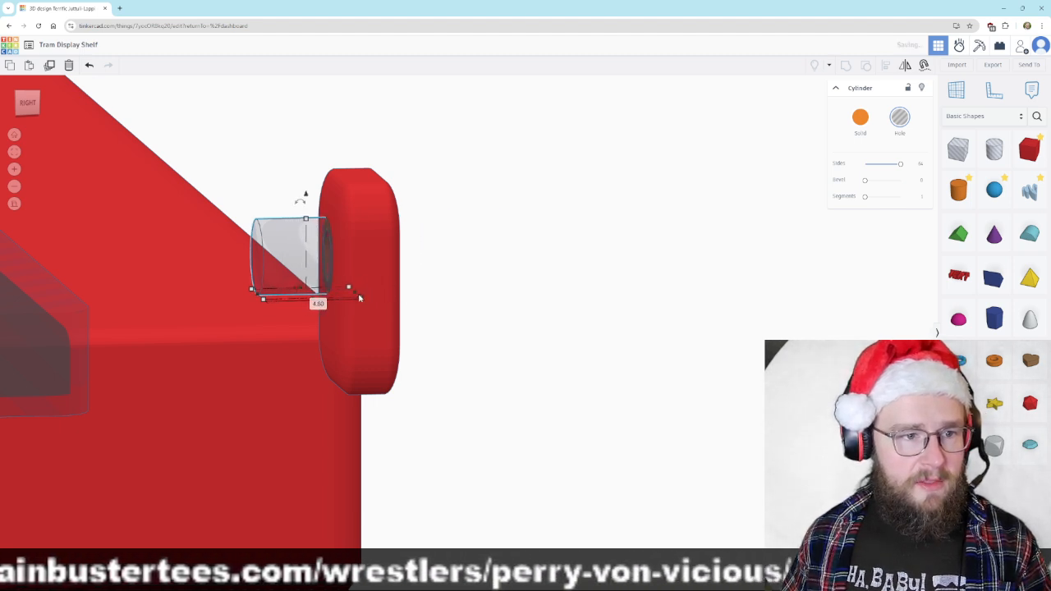
{"action": "left_click", "coordinate": [27, 102]}
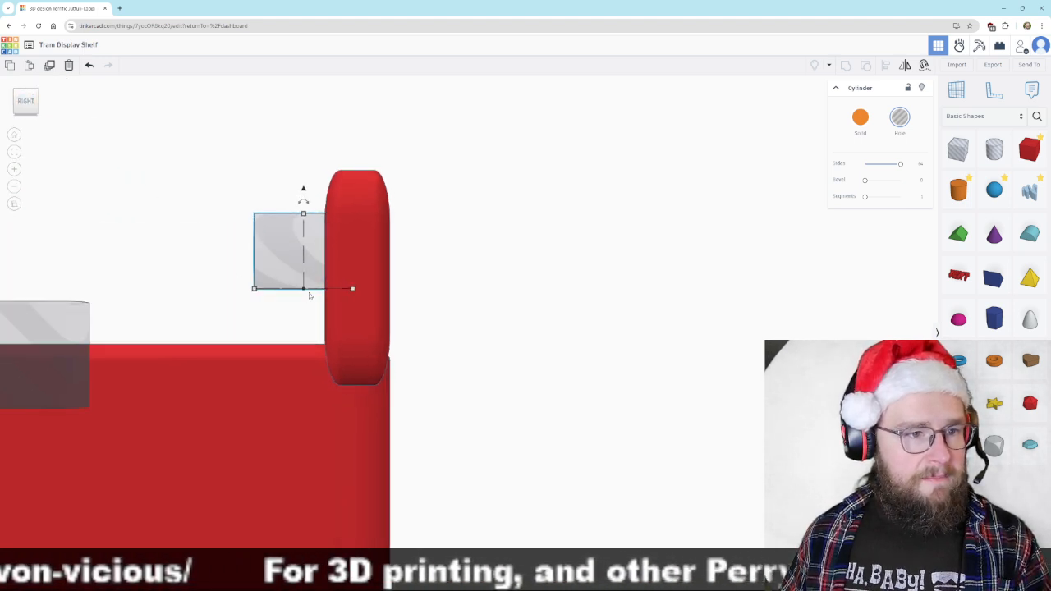
{"action": "right_click_drag", "start_coordinate": [247, 311], "coordinate": [261, 292]}
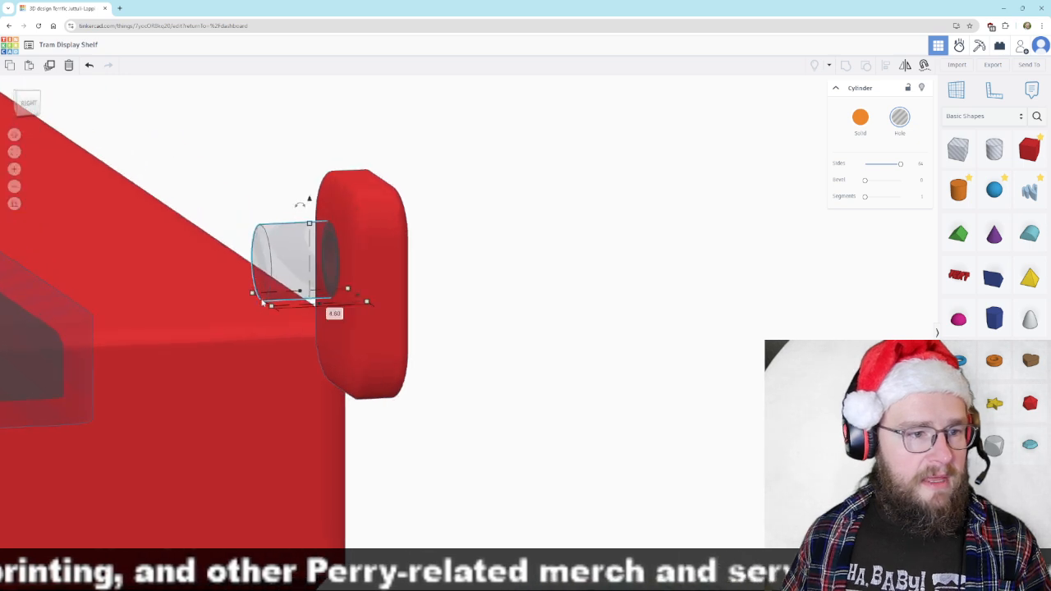
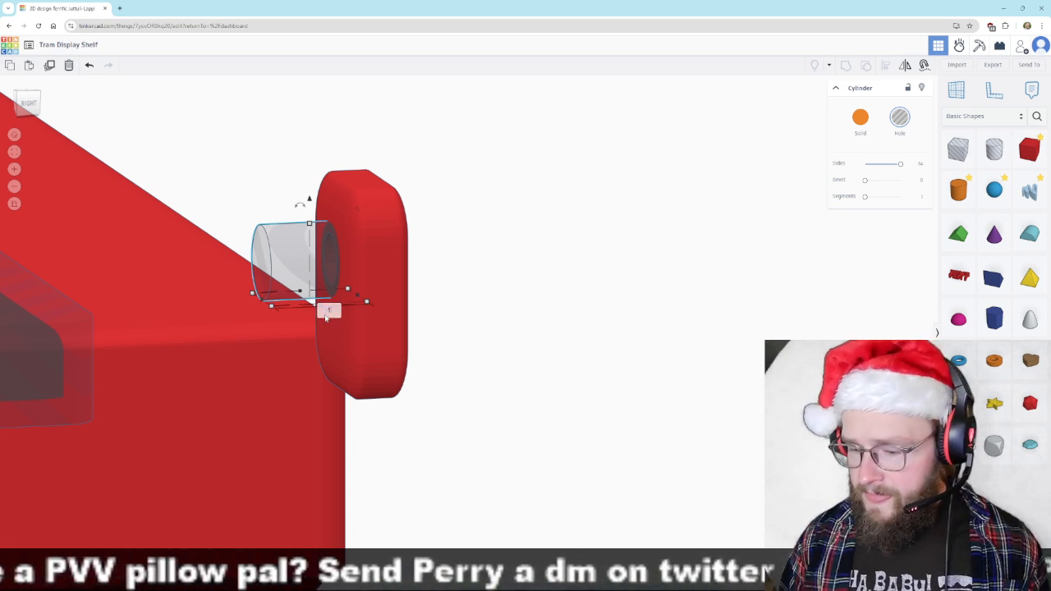
{"action": "key", "text": "Return"}
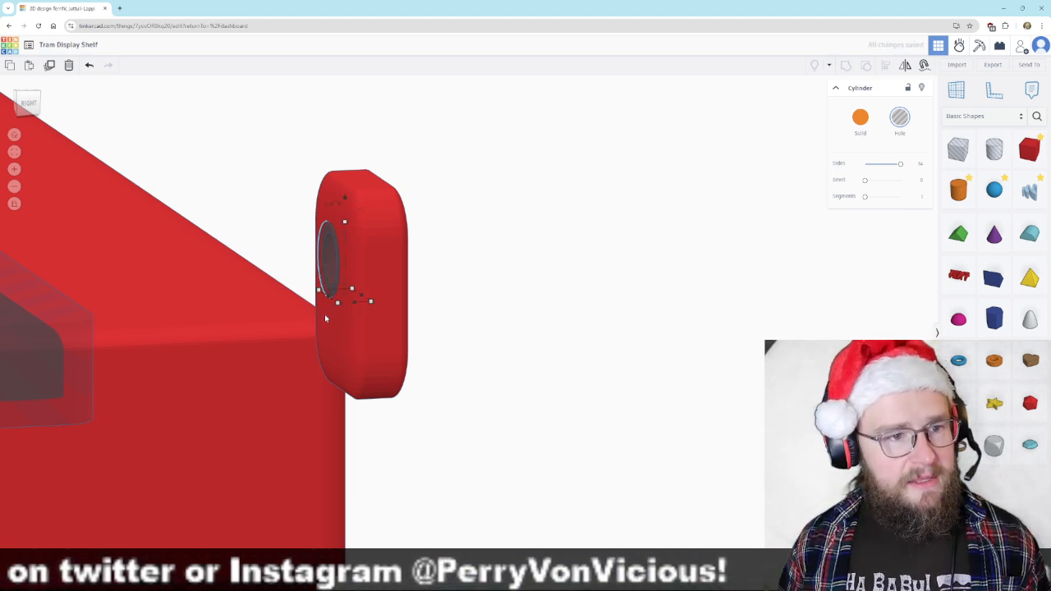
- Group the short hole cylinder with the tab to cut a countersunk recess around the screw hole
{"action": "right_click_drag", "start_coordinate": [506, 496], "coordinate": [650, 430]}
{"action": "left_click_drag", "start_coordinate": [318, 172], "coordinate": [628, 280]}
{"action": "left_click", "coordinate": [857, 67]}
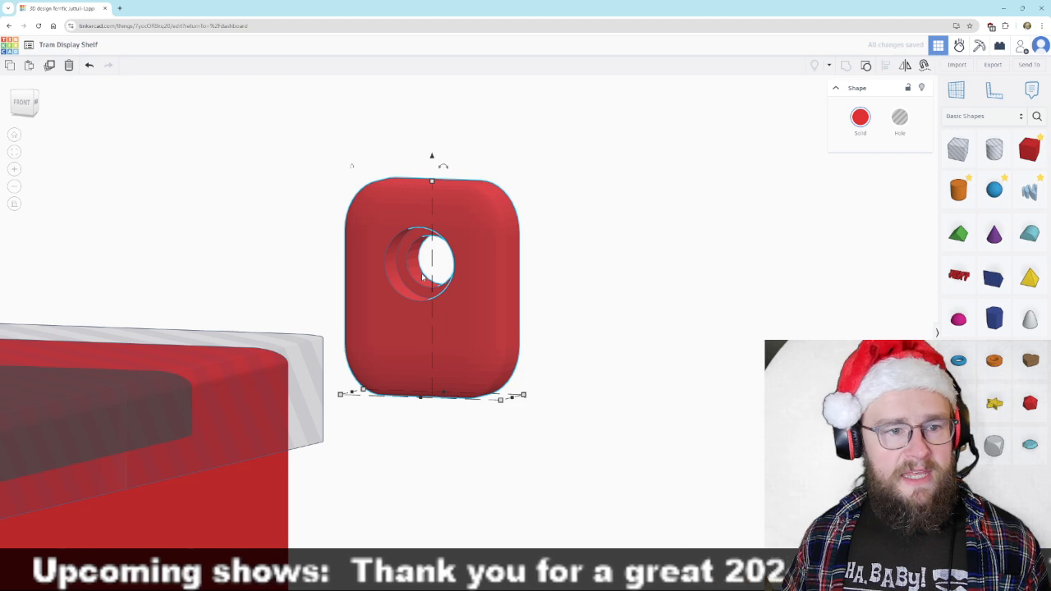
- Move the finished tab to the left part of the shelf's back edge and place a duplicate toward the right end
{"action": "scroll", "coordinate": [701, 353], "scroll_direction": "down", "scroll_amount": 4}
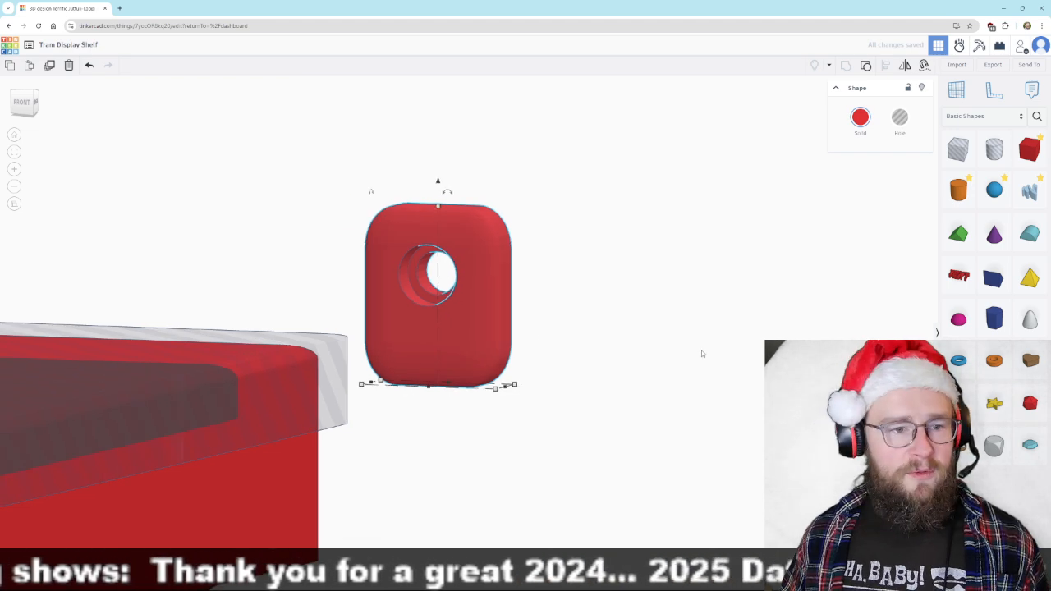
{"action": "right_click_drag", "start_coordinate": [451, 481], "coordinate": [526, 488]}
{"action": "scroll", "coordinate": [530, 474], "scroll_direction": "down", "scroll_amount": 6}
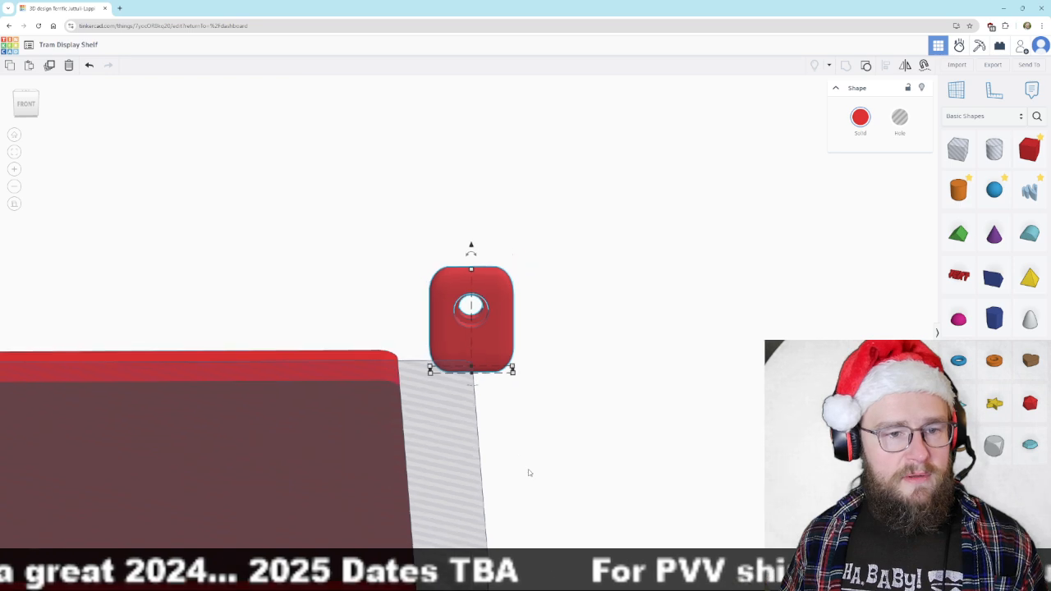
{"action": "middle_click_drag", "start_coordinate": [382, 518], "coordinate": [664, 512]}
{"action": "left_click", "coordinate": [14, 205]}
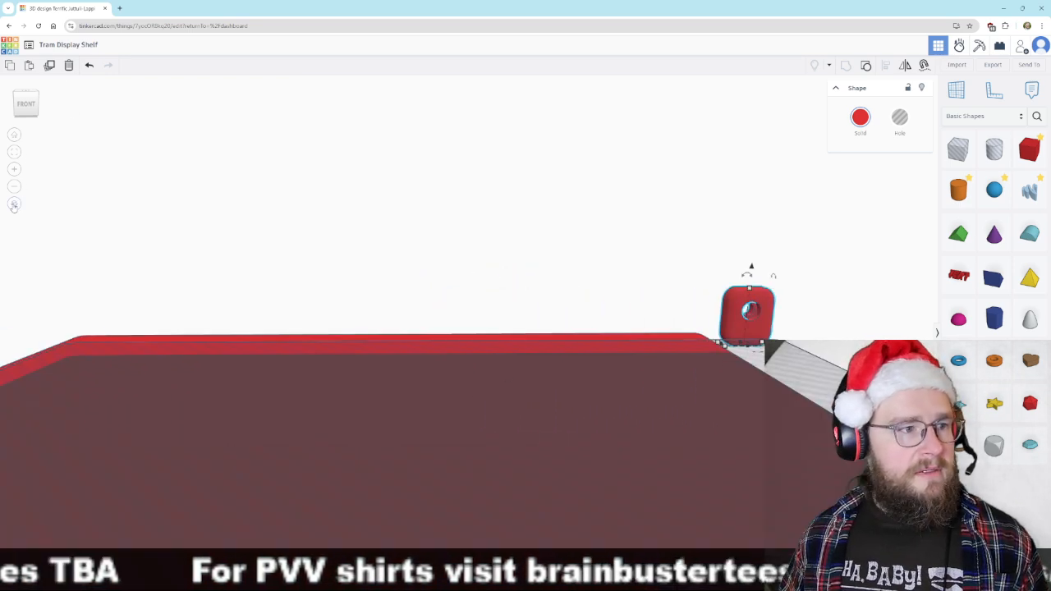
{"action": "left_click", "coordinate": [14, 205]}
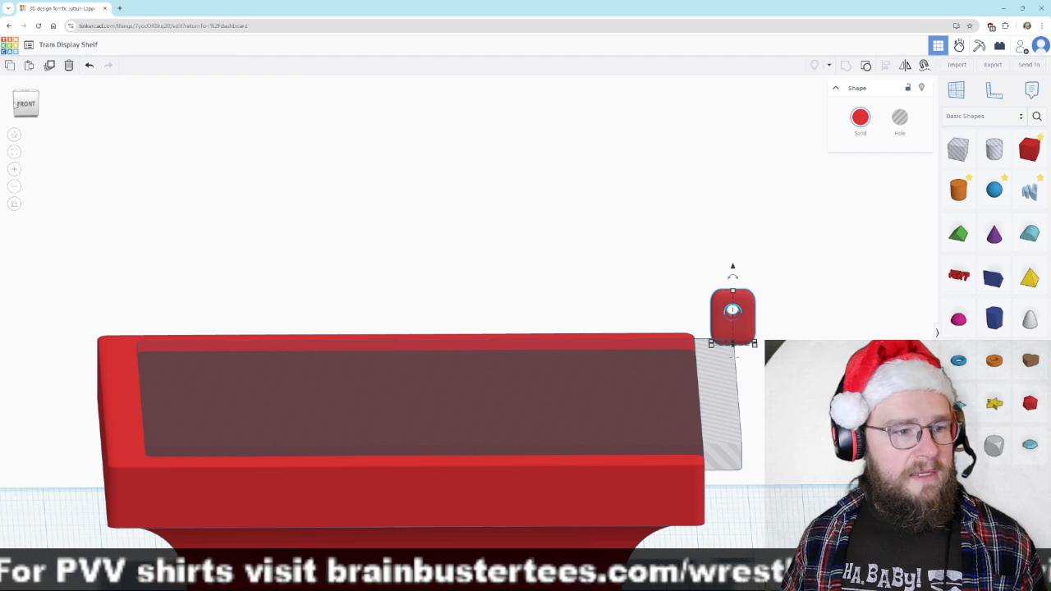
{"action": "left_click", "coordinate": [25, 103]}
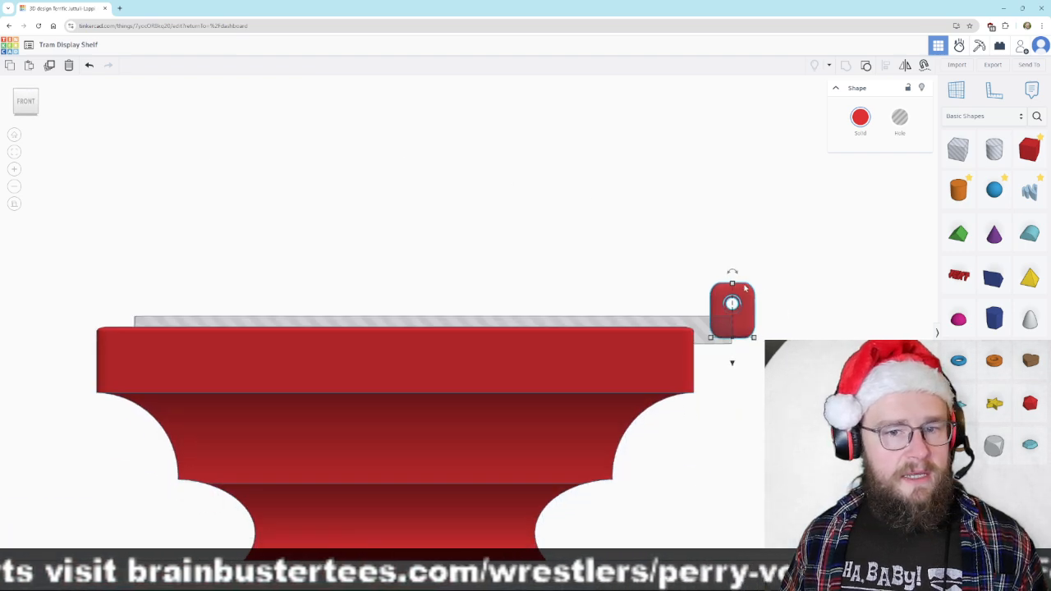
{"action": "left_click_drag", "start_coordinate": [745, 292], "coordinate": [278, 293]}
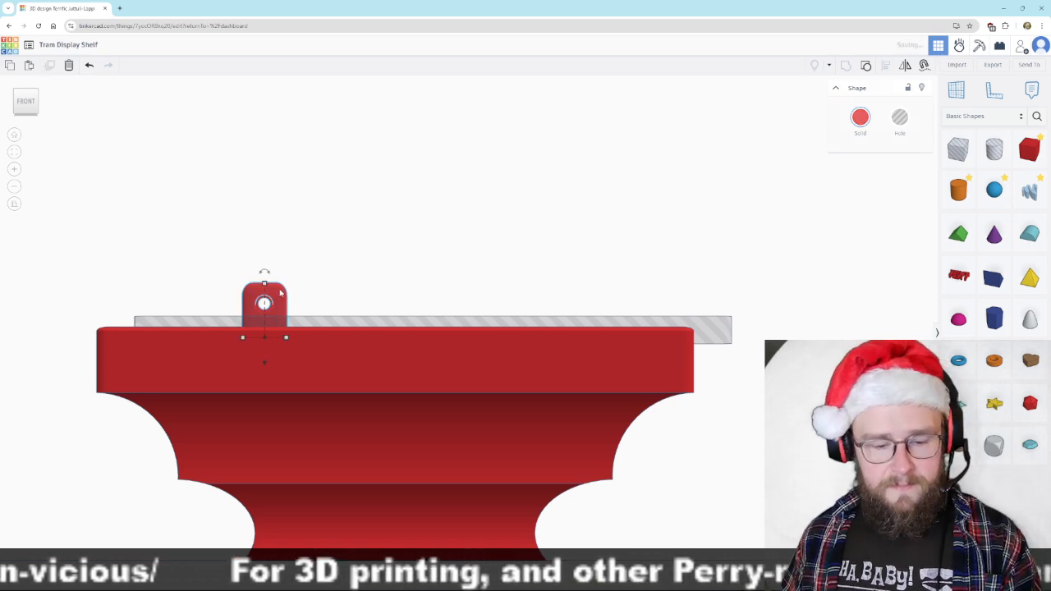
{"action": "key", "text": "ctrl+d"}
{"action": "left_click_drag", "start_coordinate": [279, 292], "coordinate": [522, 298]}
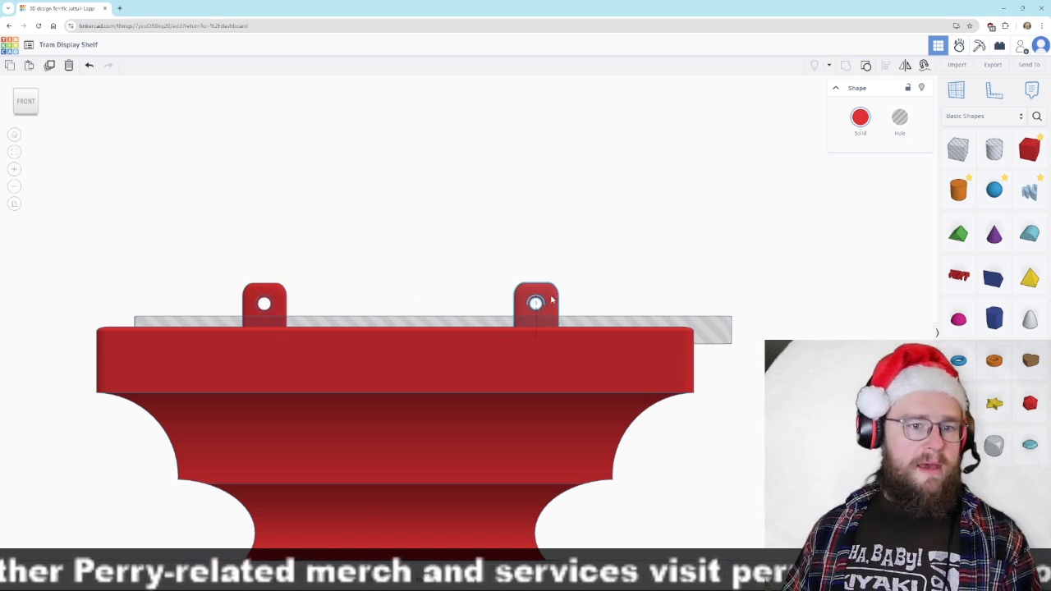
- Group the two mounting tabs with the tram shelf body into one solid, leaving the recess hole box separate
{"action": "right_click_drag", "start_coordinate": [643, 264], "coordinate": [548, 300]}
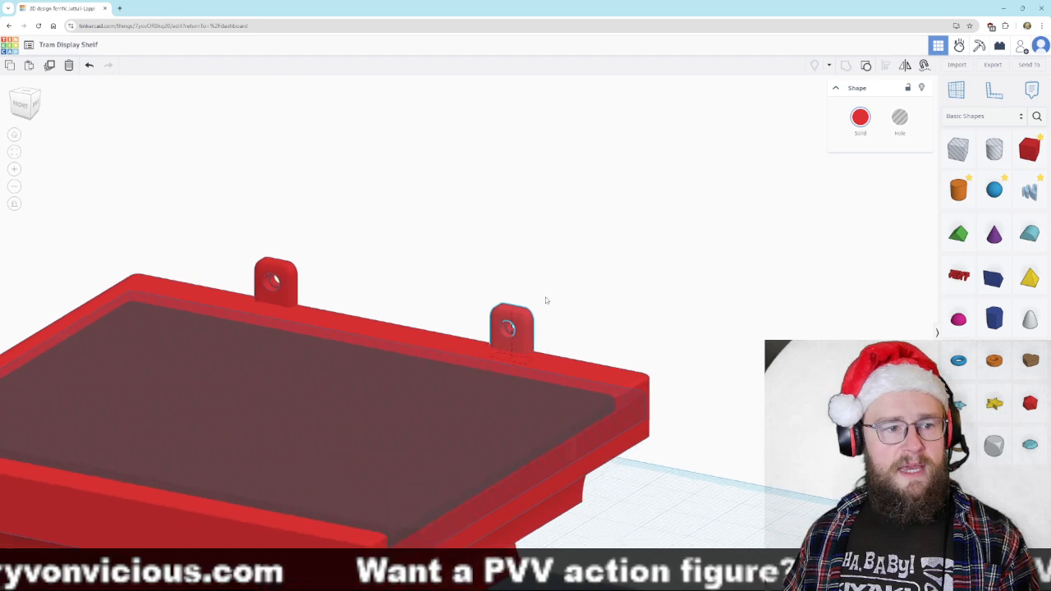
{"action": "scroll", "coordinate": [550, 300], "scroll_direction": "down", "scroll_amount": 3}
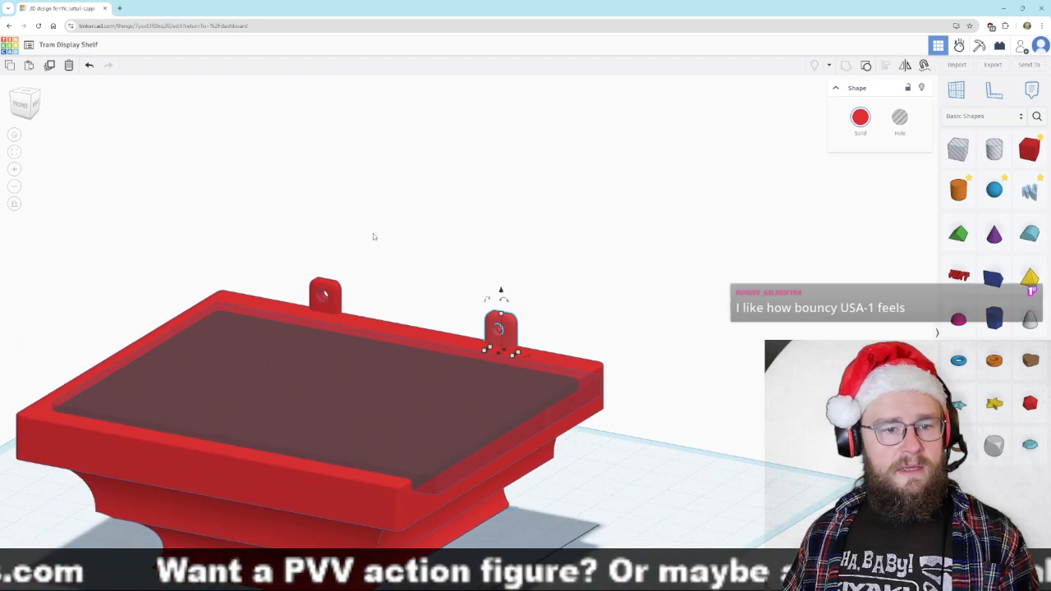
{"action": "left_click", "coordinate": [31, 92]}
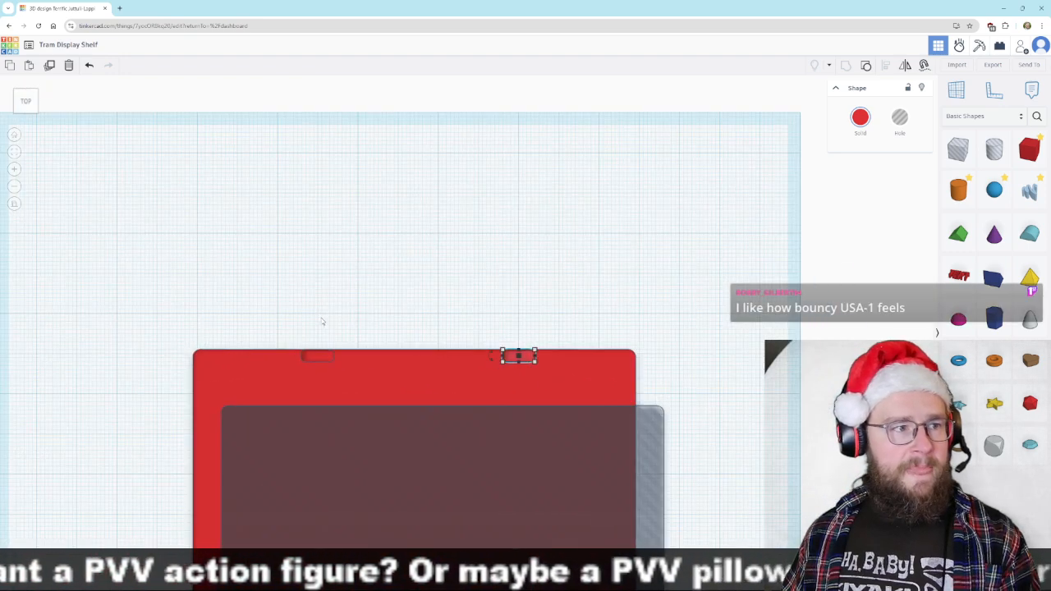
{"action": "left_click", "coordinate": [543, 379], "text": "shift"}
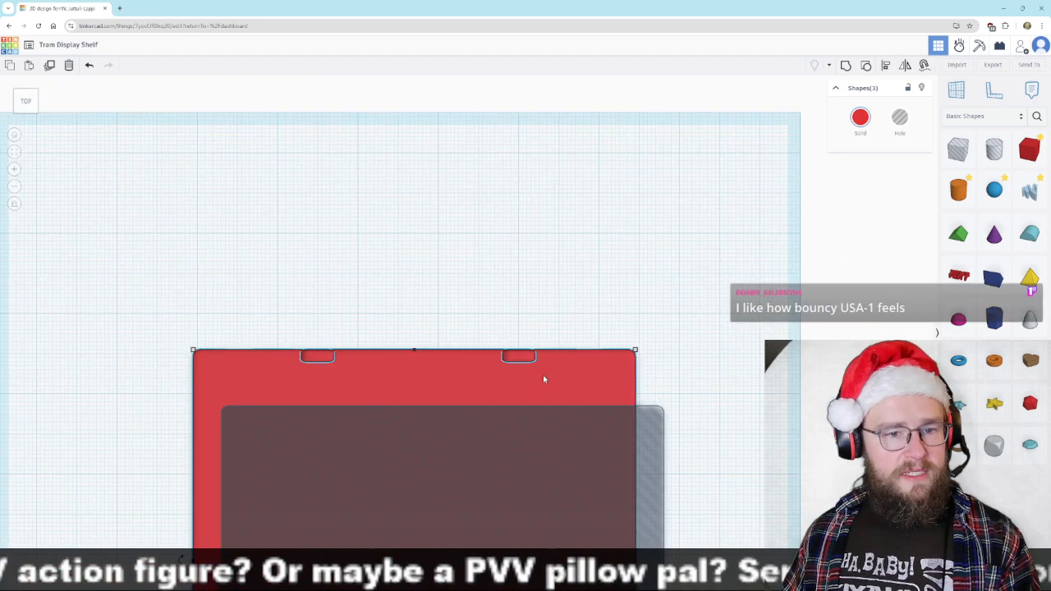
{"action": "left_click", "coordinate": [846, 68]}
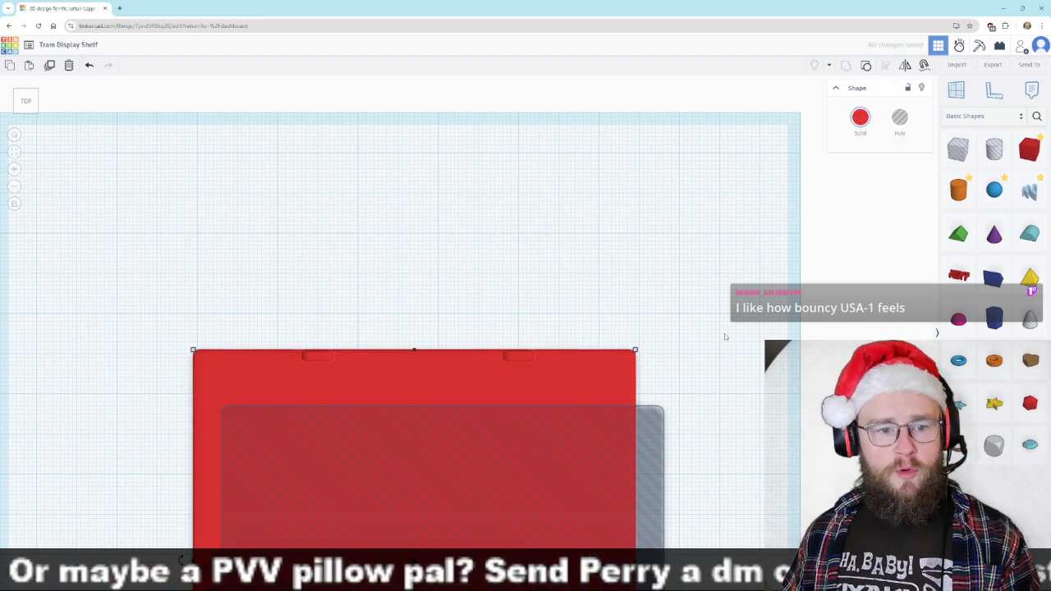
{"action": "scroll", "coordinate": [725, 337], "scroll_direction": "down", "scroll_amount": 2}
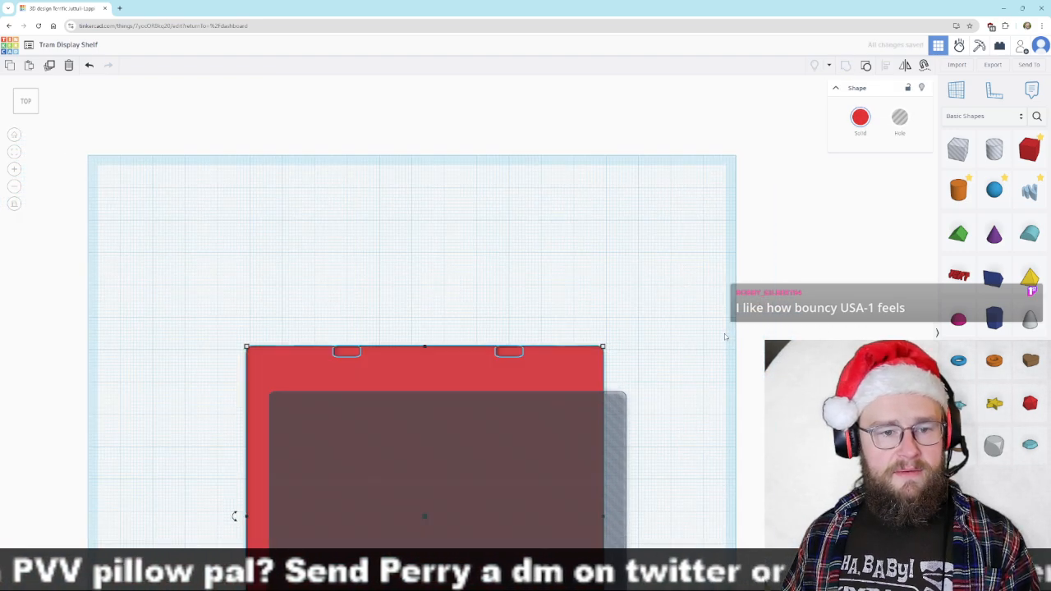
{"action": "scroll", "coordinate": [724, 334], "scroll_direction": "down", "scroll_amount": 2}
{"action": "right_click_drag", "start_coordinate": [724, 333], "coordinate": [699, 211]}
{"action": "left_click", "coordinate": [713, 322]}
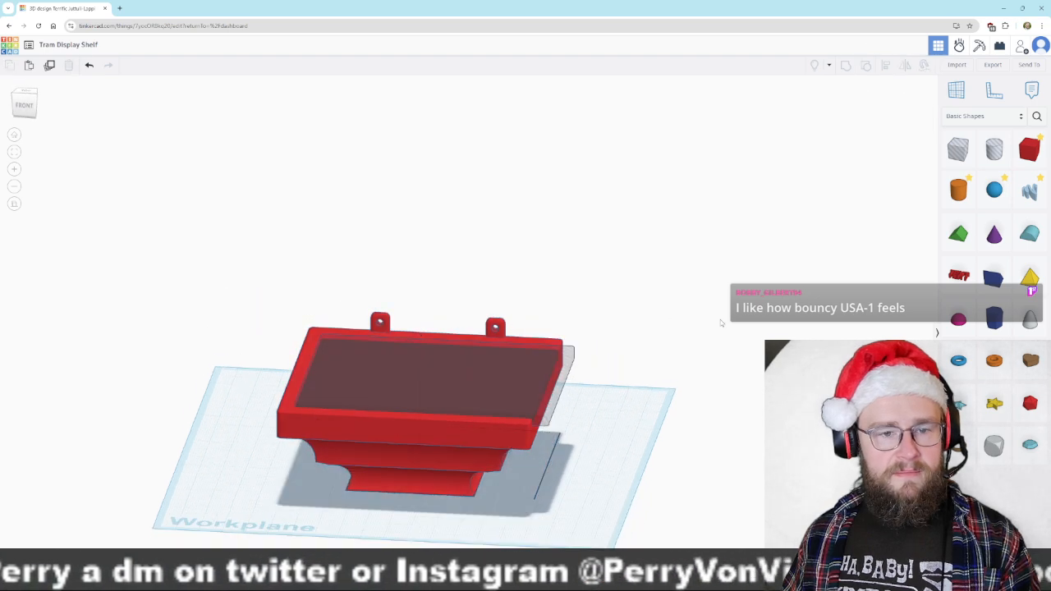
- Duplicate the shelf together with its recess hole box and move the copy clear to the right of the original
{"action": "right_click_drag", "start_coordinate": [637, 384], "coordinate": [565, 406]}
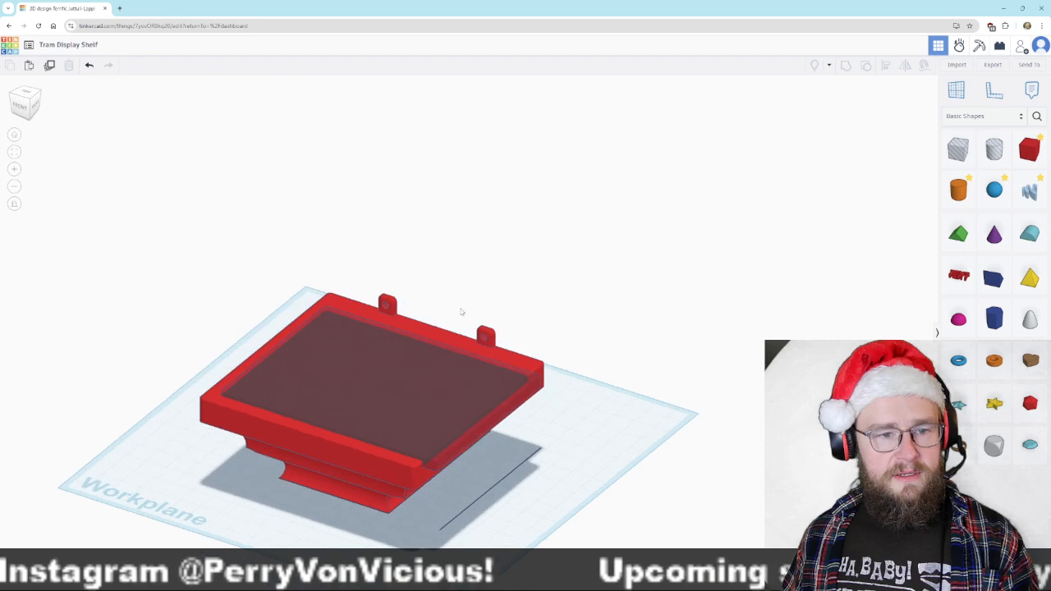
{"action": "left_click", "coordinate": [486, 338]}
{"action": "left_click", "coordinate": [581, 382]}
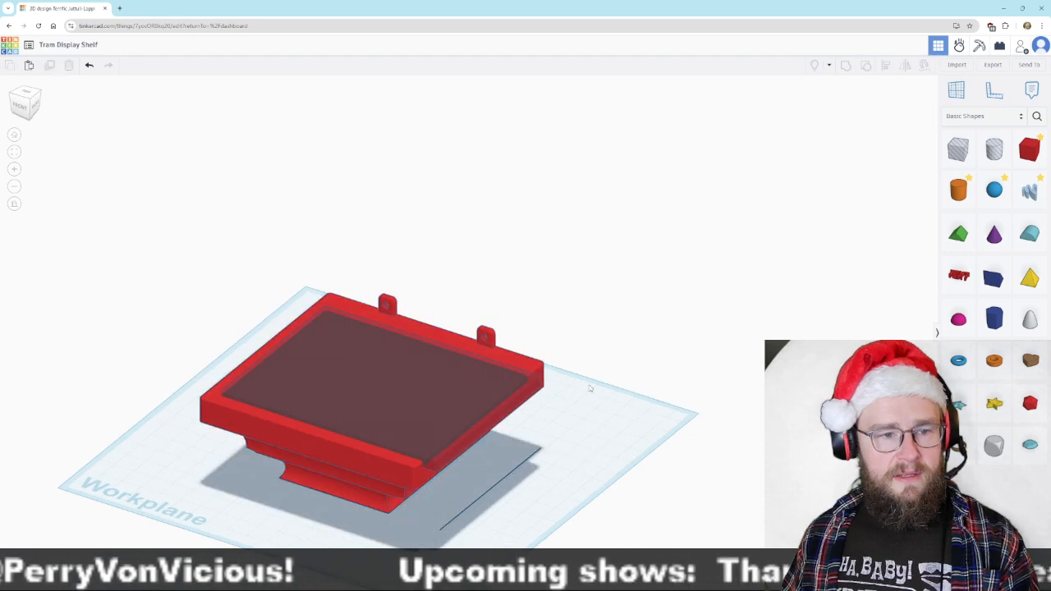
{"action": "right_click_drag", "start_coordinate": [614, 397], "coordinate": [711, 381]}
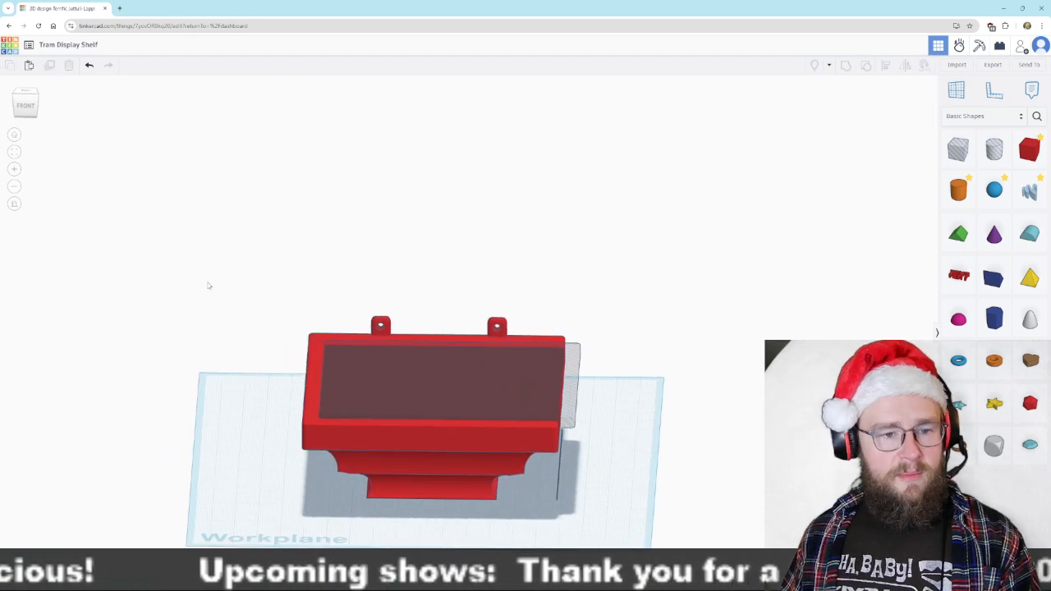
{"action": "left_click", "coordinate": [523, 403]}
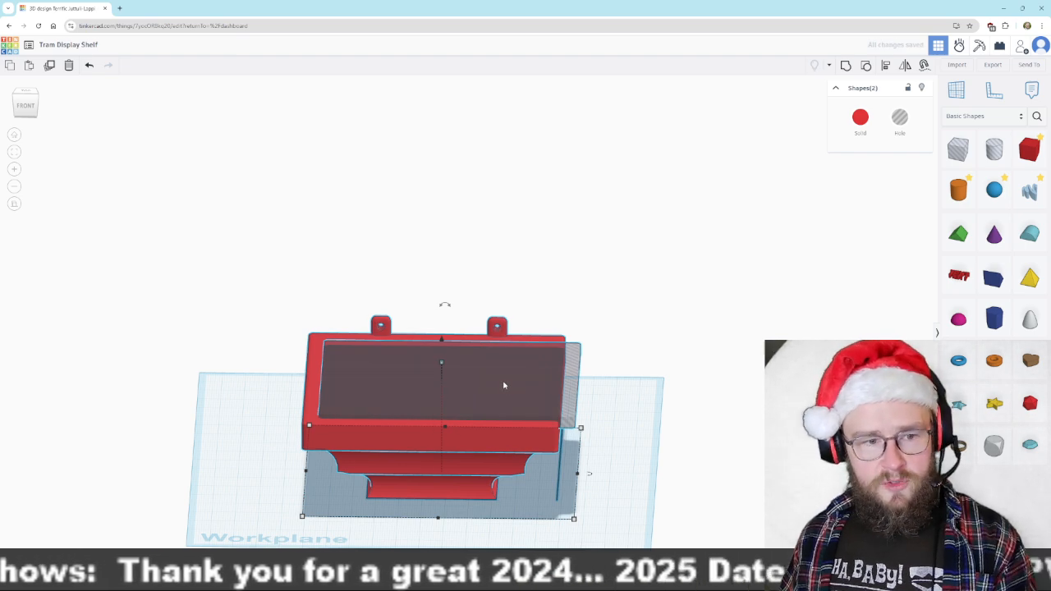
{"action": "key", "text": "Right"}
{"action": "key", "text": "Right"}
{"action": "key", "text": "Right"}
{"action": "key", "text": "Right"}
{"action": "key", "text": "Right"}
{"action": "key", "text": "Right"}
{"action": "key", "text": "Right"}
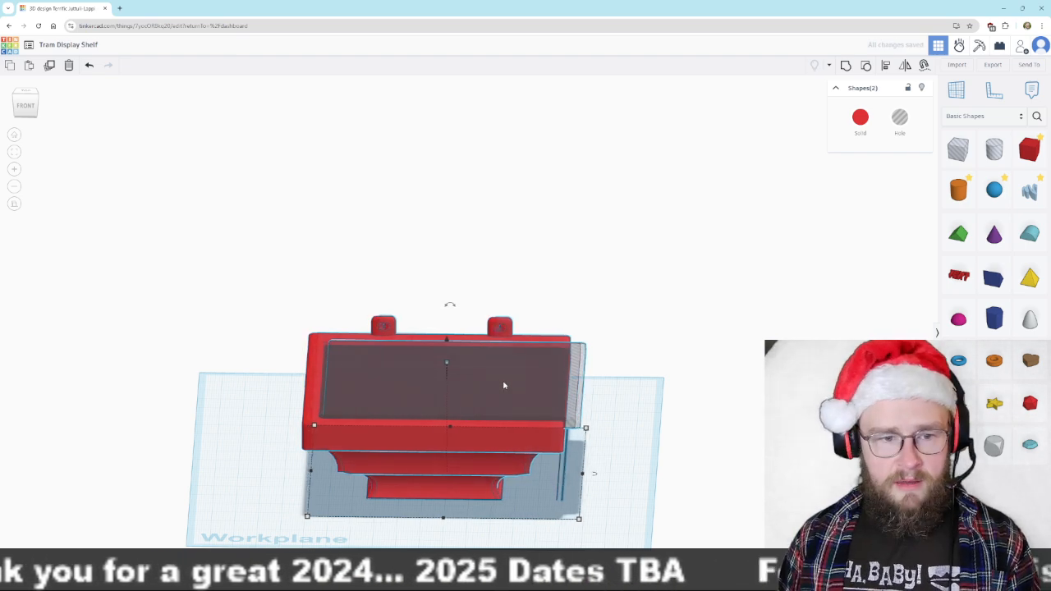
{"action": "key", "text": "Right"}
{"action": "key", "text": "Right"}
{"action": "key", "text": "Right"}
{"action": "key", "text": "Right"}
{"action": "key", "text": "Right"}
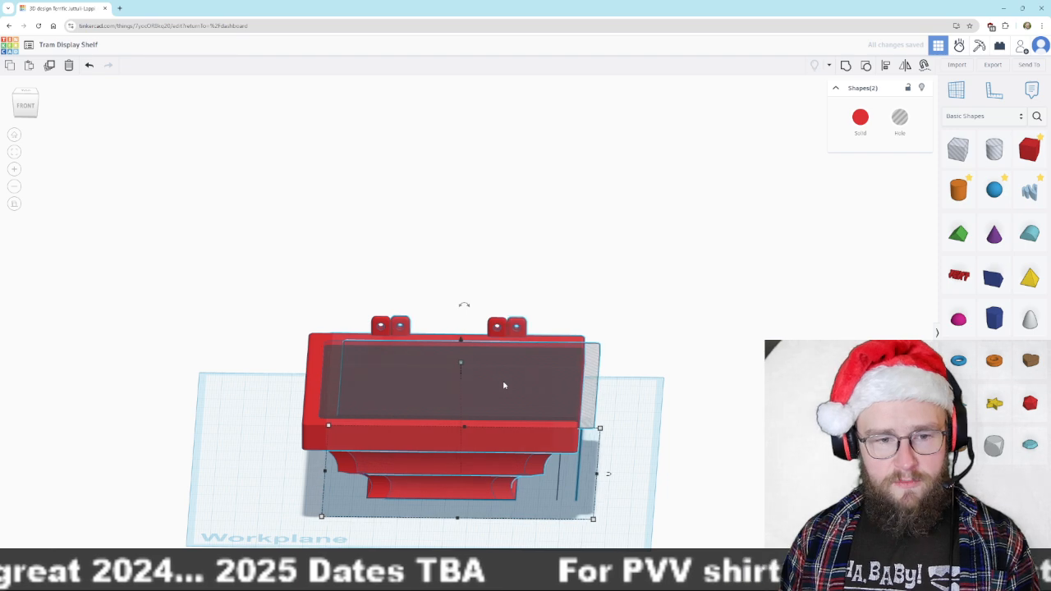
{"action": "left_click_drag", "start_coordinate": [448, 428], "coordinate": [704, 443]}
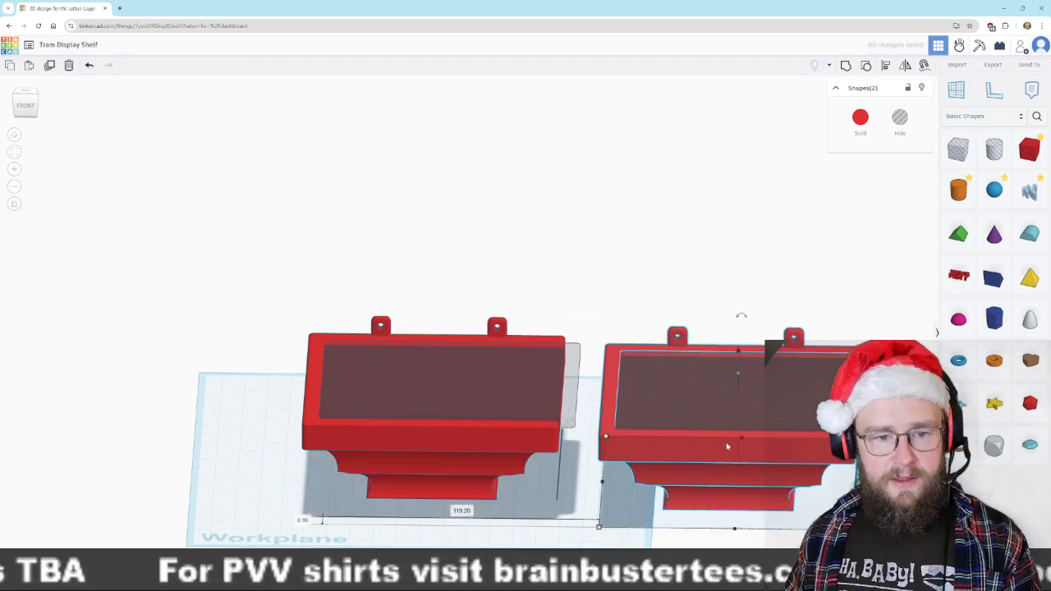
- Group the original shelf with its hole box to cut a recess open at the right end, and move it further left
{"action": "left_click", "coordinate": [395, 529]}
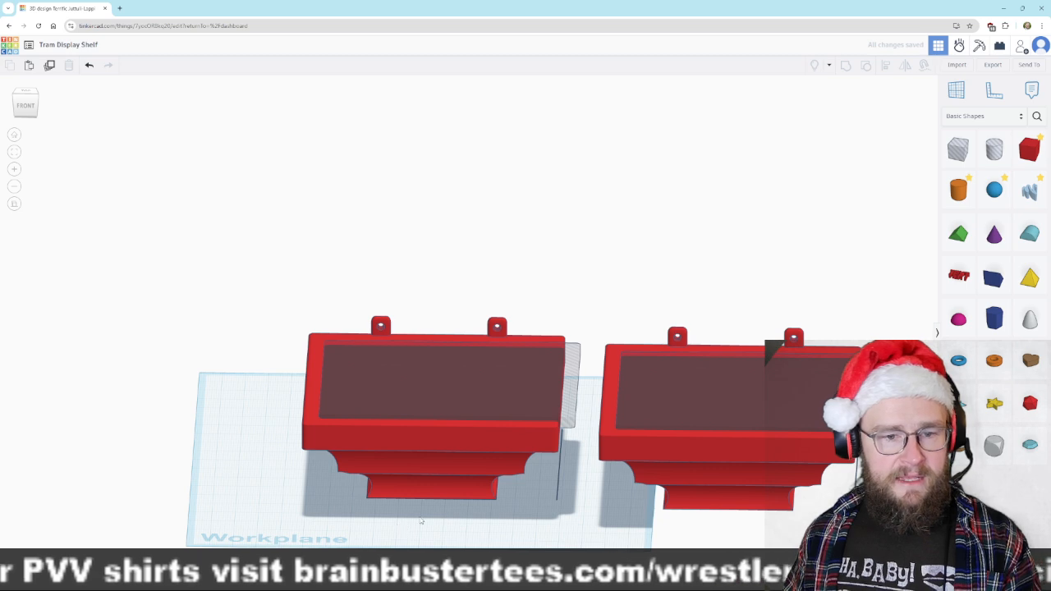
{"action": "left_click_drag", "start_coordinate": [425, 296], "coordinate": [425, 296]}
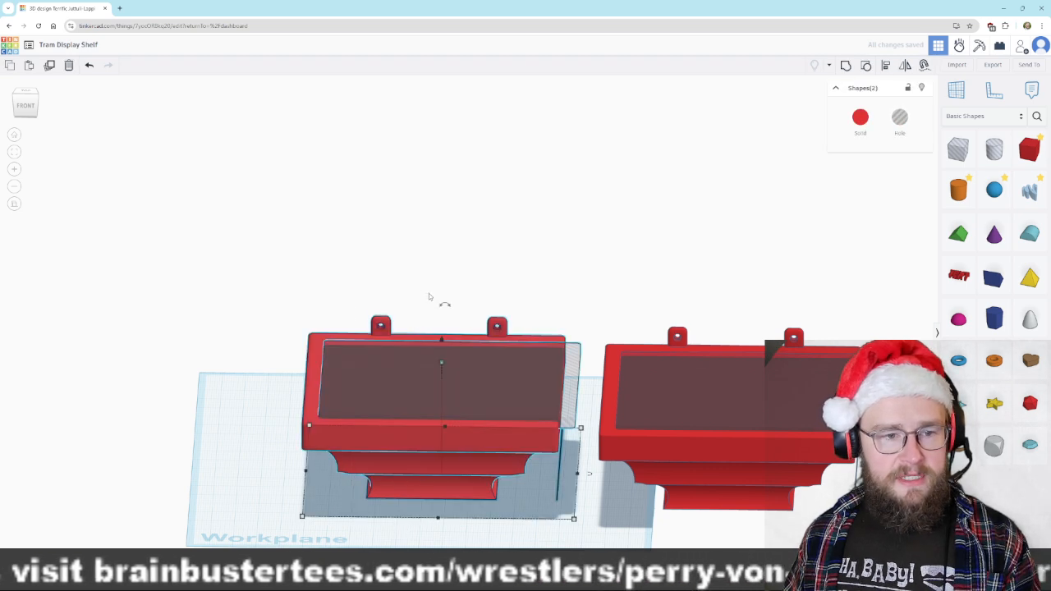
{"action": "left_click", "coordinate": [845, 66]}
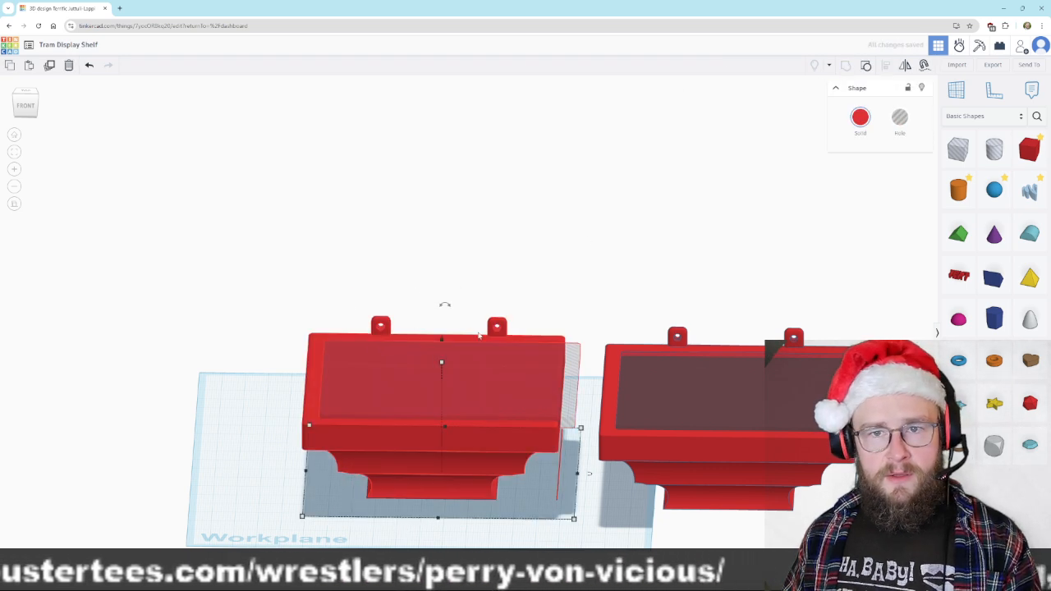
{"action": "left_click_drag", "start_coordinate": [513, 386], "coordinate": [335, 388]}
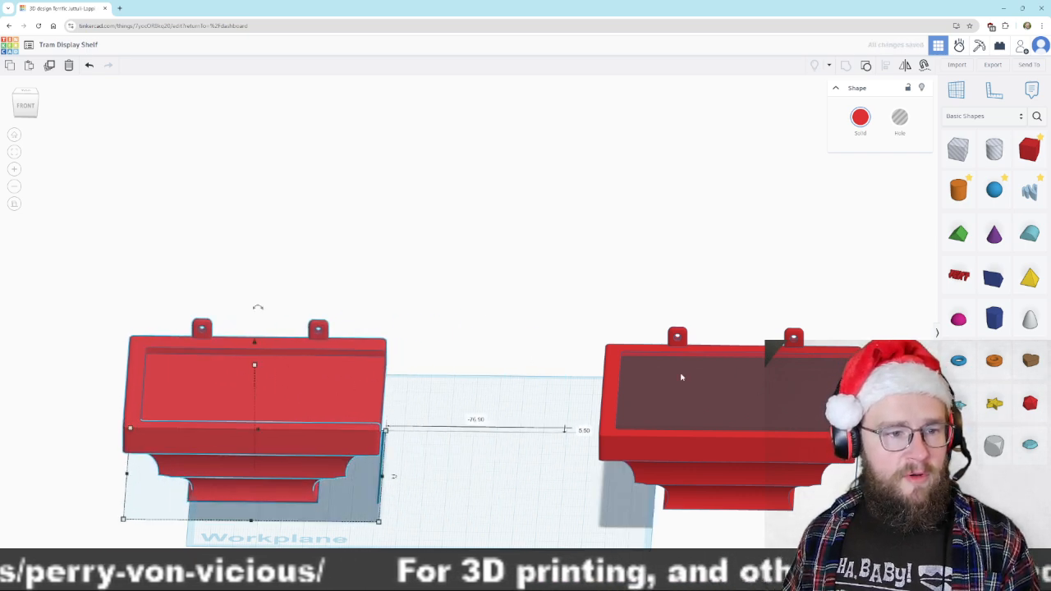
- Shift the copied shelf's hole box left past the shelf's left edge and group both to cut a left-open recess
{"action": "left_click", "coordinate": [736, 394]}
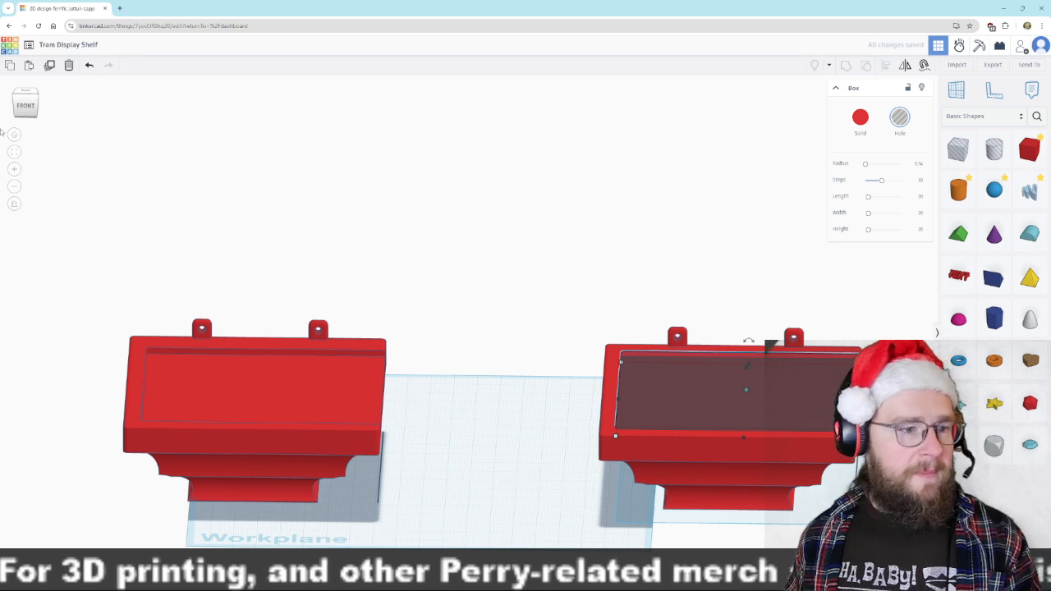
{"action": "left_click", "coordinate": [24, 111]}
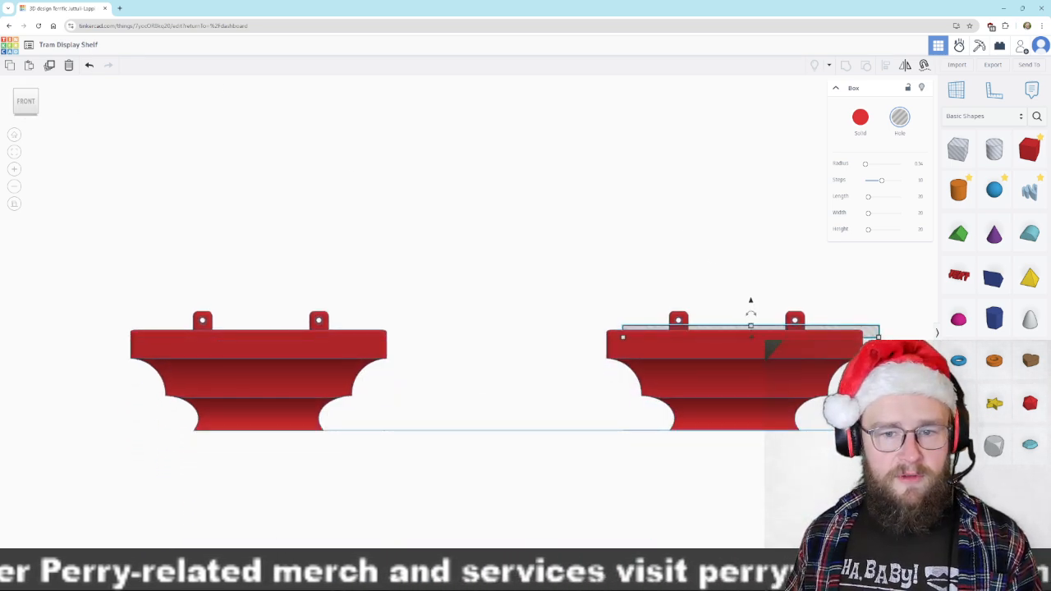
{"action": "left_click", "coordinate": [25, 94]}
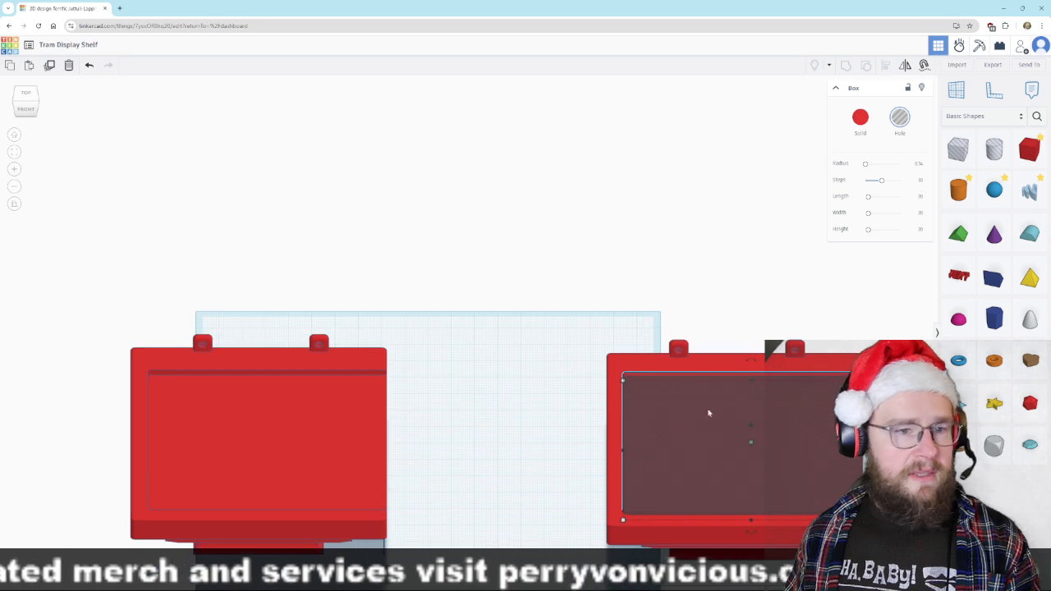
{"action": "left_click_drag", "start_coordinate": [772, 426], "coordinate": [738, 424]}
{"action": "left_click_drag", "start_coordinate": [560, 326], "coordinate": [688, 411]}
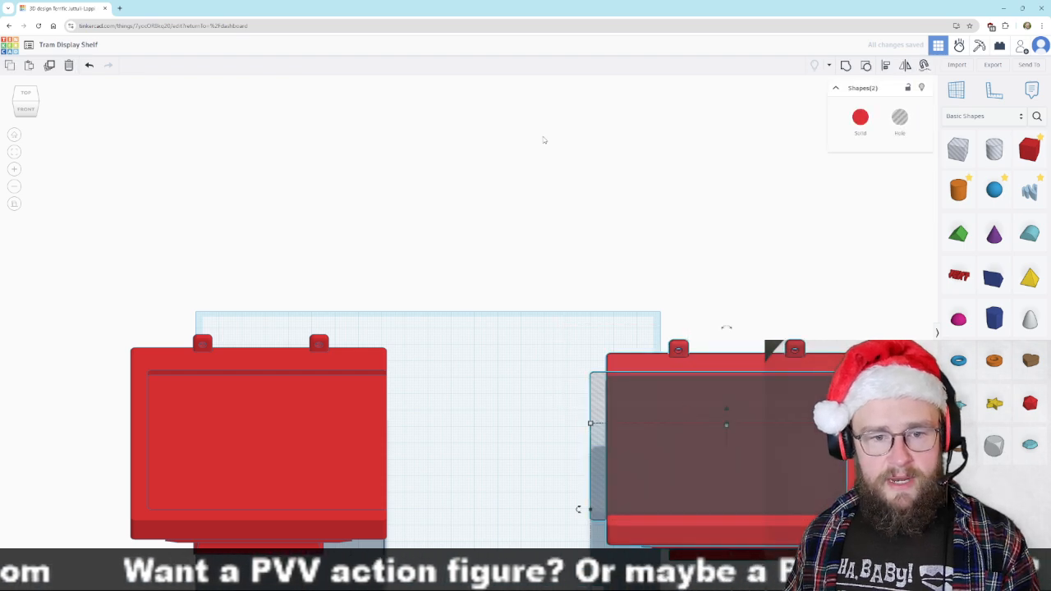
{"action": "key", "text": "ctrl+g"}
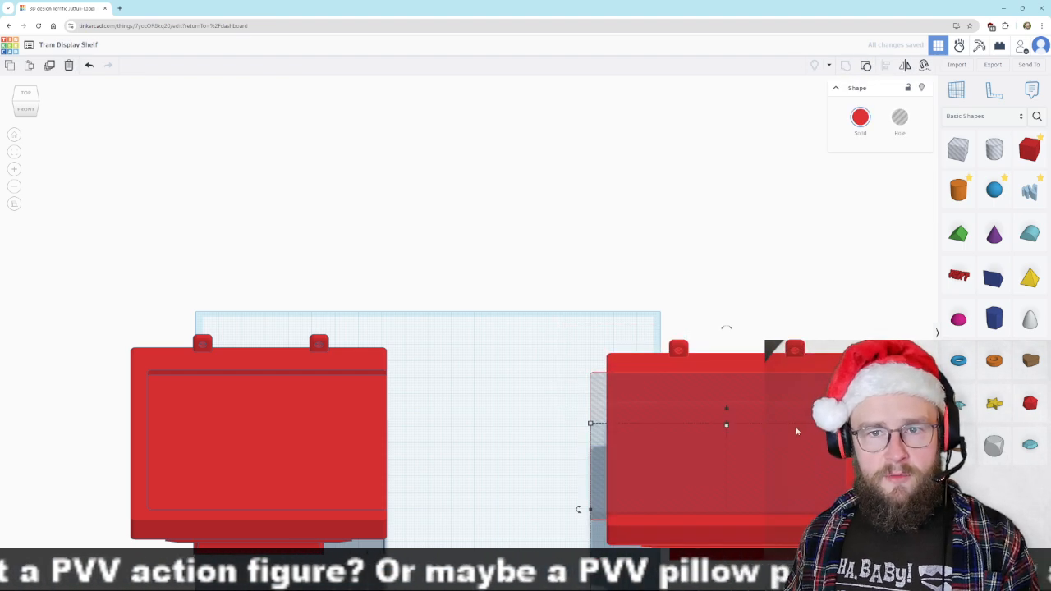
{"action": "right_click_drag", "start_coordinate": [854, 460], "coordinate": [858, 362]}
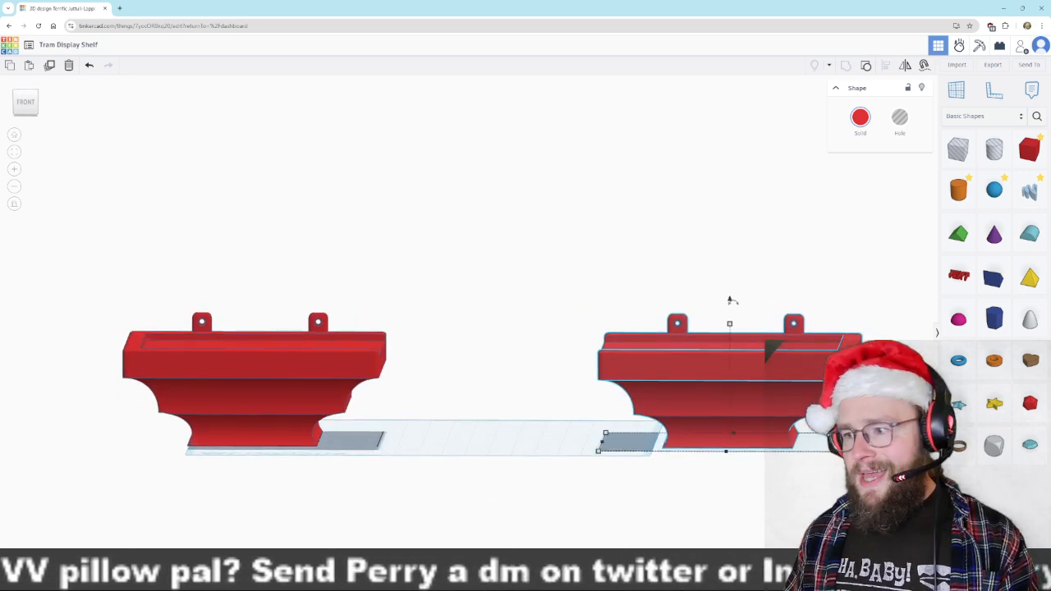
- Move the left-open shelf over beside the right-open shelf, leaving a small gap between them
{"action": "left_click", "coordinate": [761, 482]}
{"action": "left_click_drag", "start_coordinate": [770, 377], "coordinate": [577, 371]}
{"action": "left_click", "coordinate": [630, 507]}
{"action": "right_click_drag", "start_coordinate": [630, 507], "coordinate": [601, 538]}
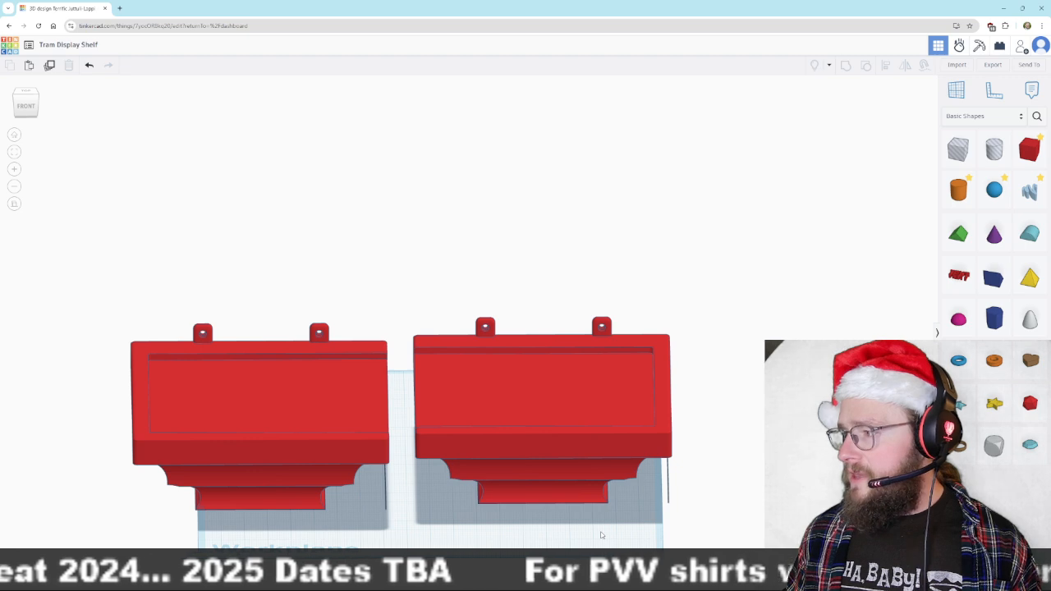
- Recolour both shelves light grey
{"action": "right_click_drag", "start_coordinate": [600, 535], "coordinate": [788, 445]}
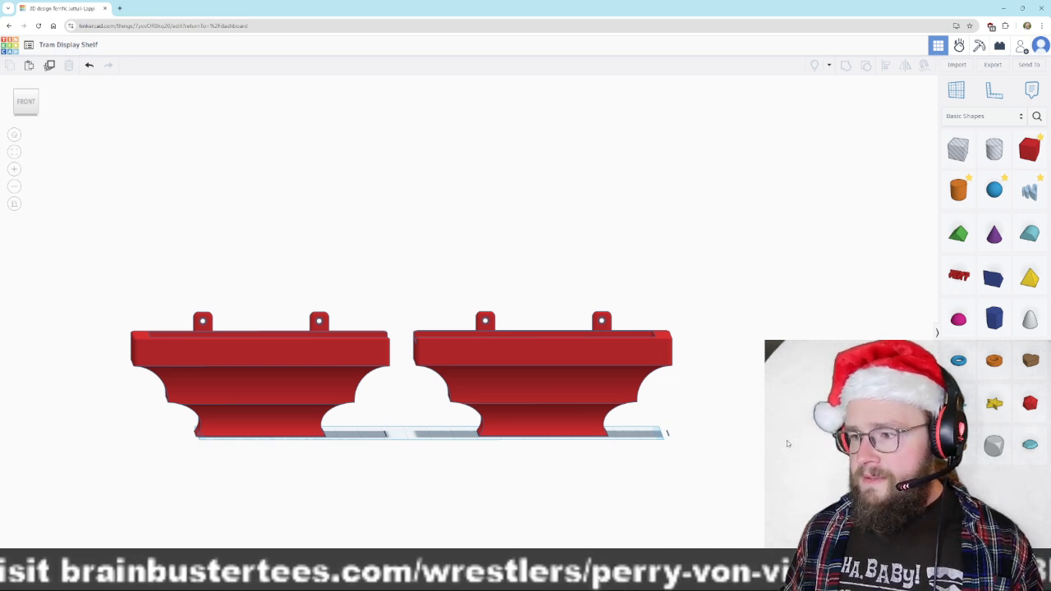
{"action": "right_click_drag", "start_coordinate": [787, 442], "coordinate": [785, 471]}
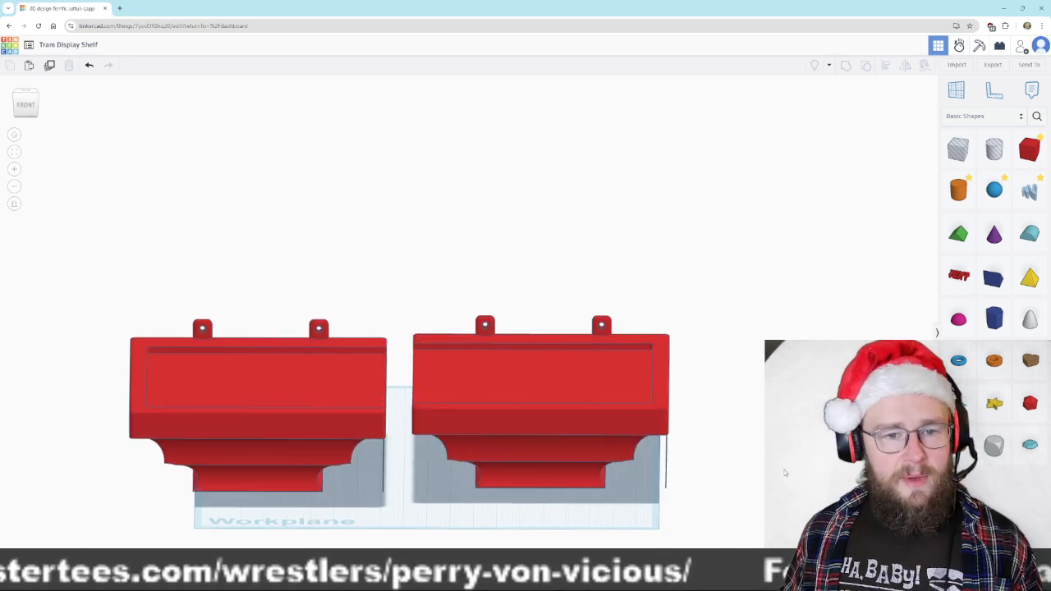
{"action": "left_click_drag", "start_coordinate": [310, 288], "coordinate": [495, 415]}
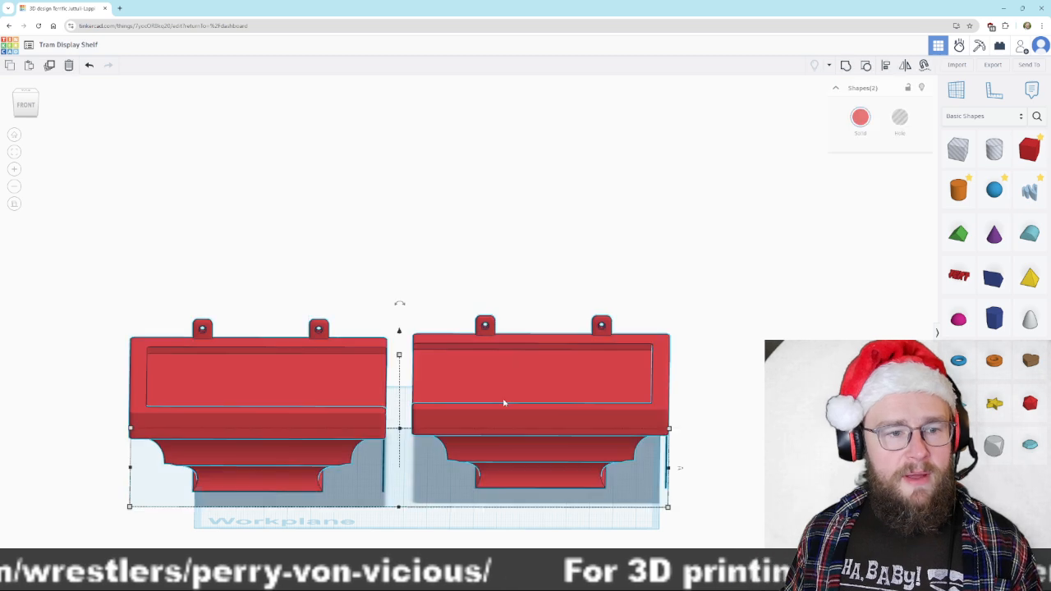
{"action": "left_click", "coordinate": [860, 118]}
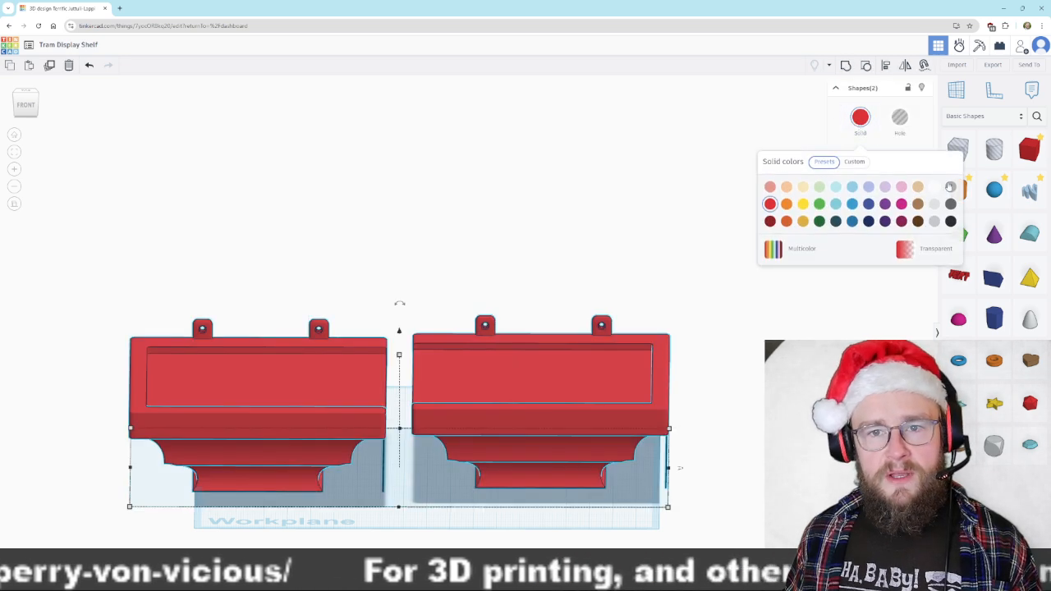
{"action": "left_click", "coordinate": [935, 204]}
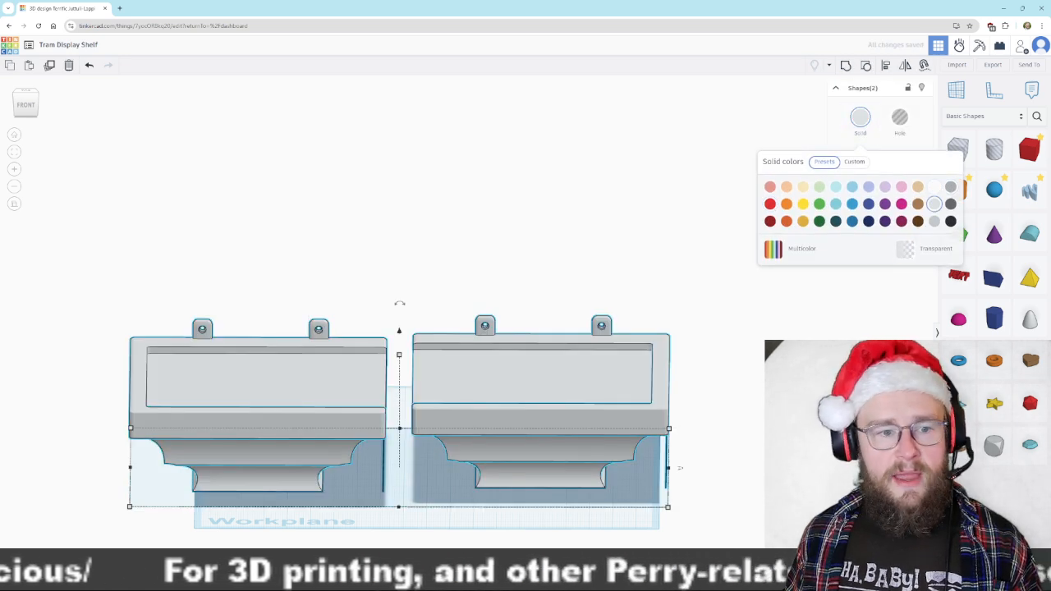
{"action": "left_click", "coordinate": [818, 427]}
- Nudge the left shelf one grid step toward the back of the workplane
{"action": "scroll", "coordinate": [816, 429], "scroll_direction": "down", "scroll_amount": 2}
{"action": "scroll", "coordinate": [813, 432], "scroll_direction": "up", "scroll_amount": 4}
{"action": "left_click", "coordinate": [267, 441]}
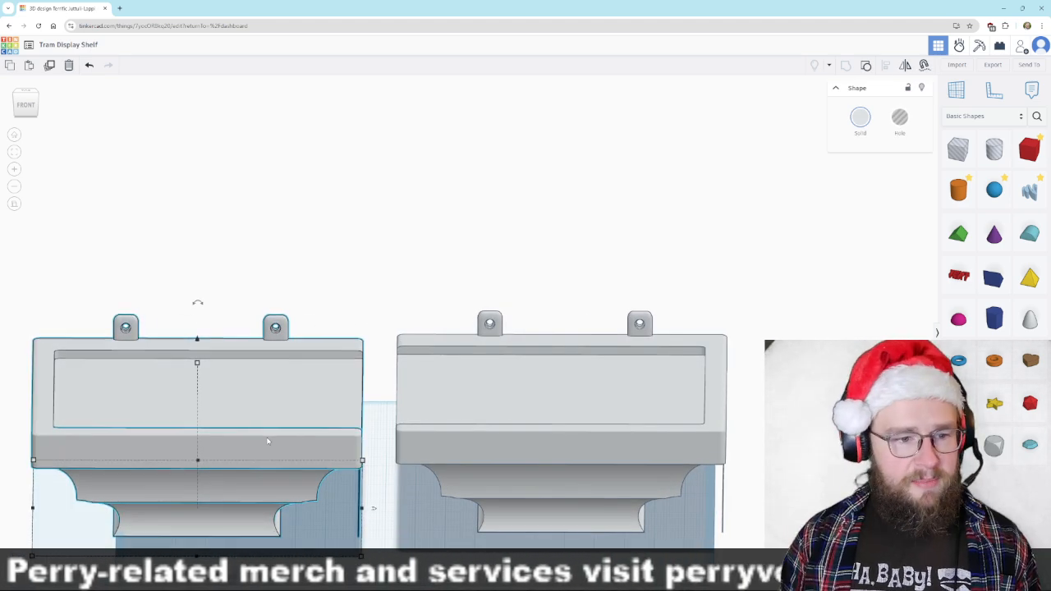
{"action": "key", "text": "Up"}
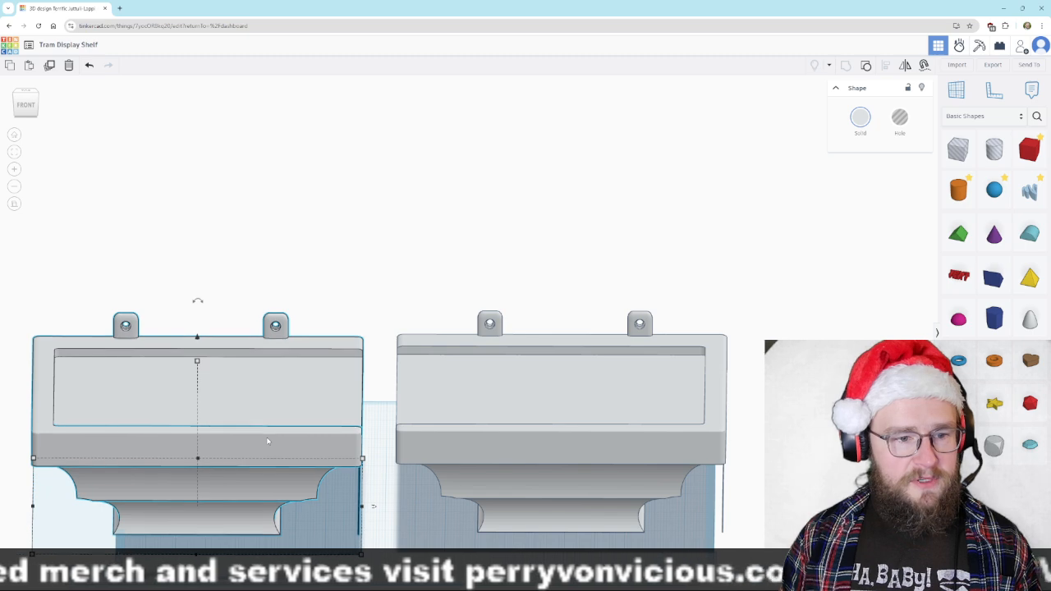
{"action": "left_click", "coordinate": [419, 252]}
{"action": "middle_click_drag", "start_coordinate": [419, 251], "coordinate": [432, 129]}
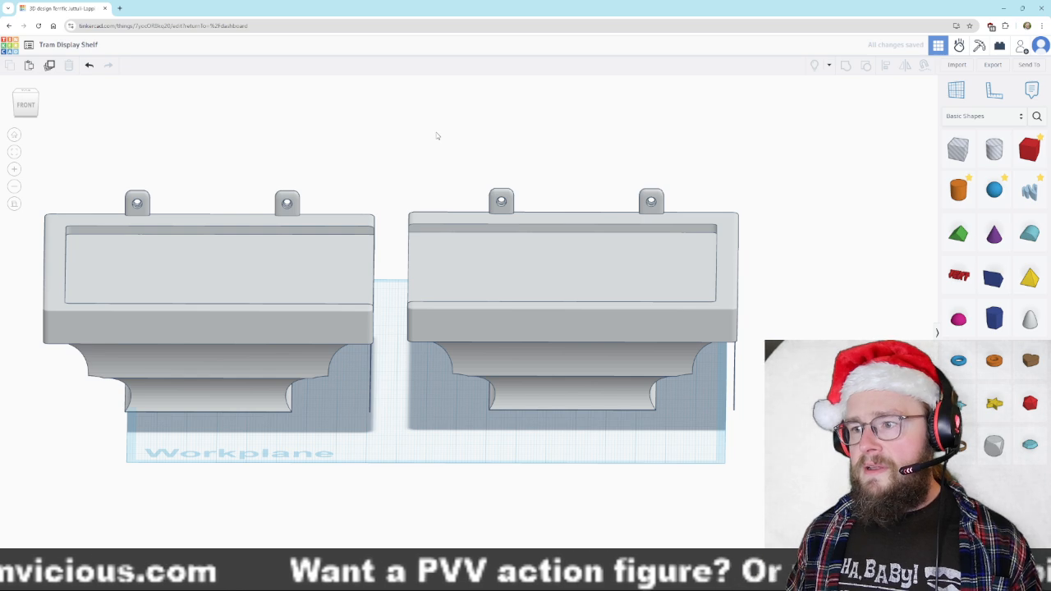
- Switch to perspective view and examine the two shelves side by side from the front and above
{"action": "right_click_drag", "start_coordinate": [811, 298], "coordinate": [762, 332]}
{"action": "middle_click_drag", "start_coordinate": [761, 332], "coordinate": [785, 339]}
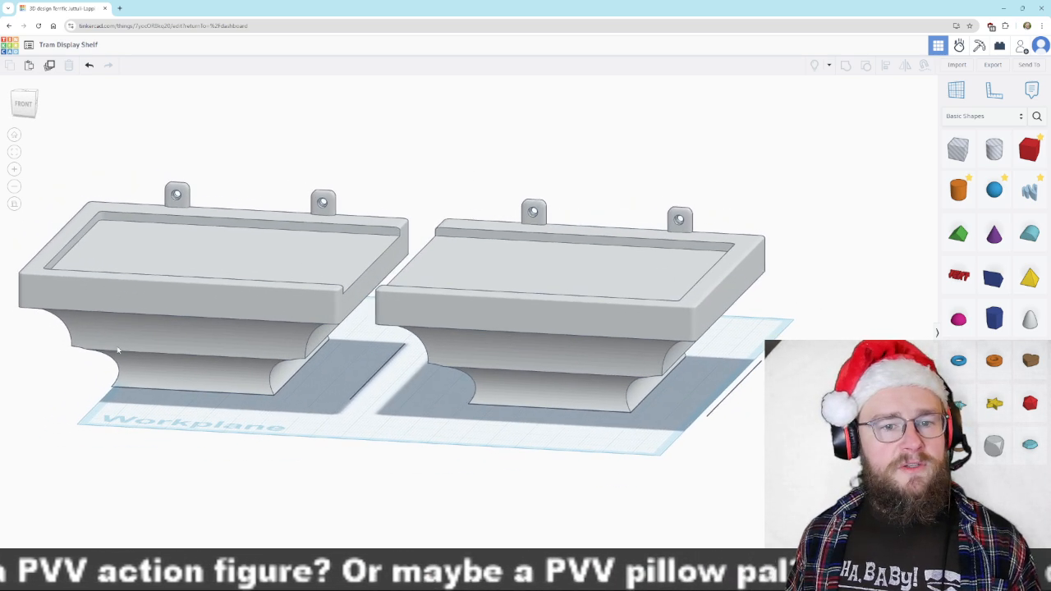
{"action": "left_click", "coordinate": [11, 205]}
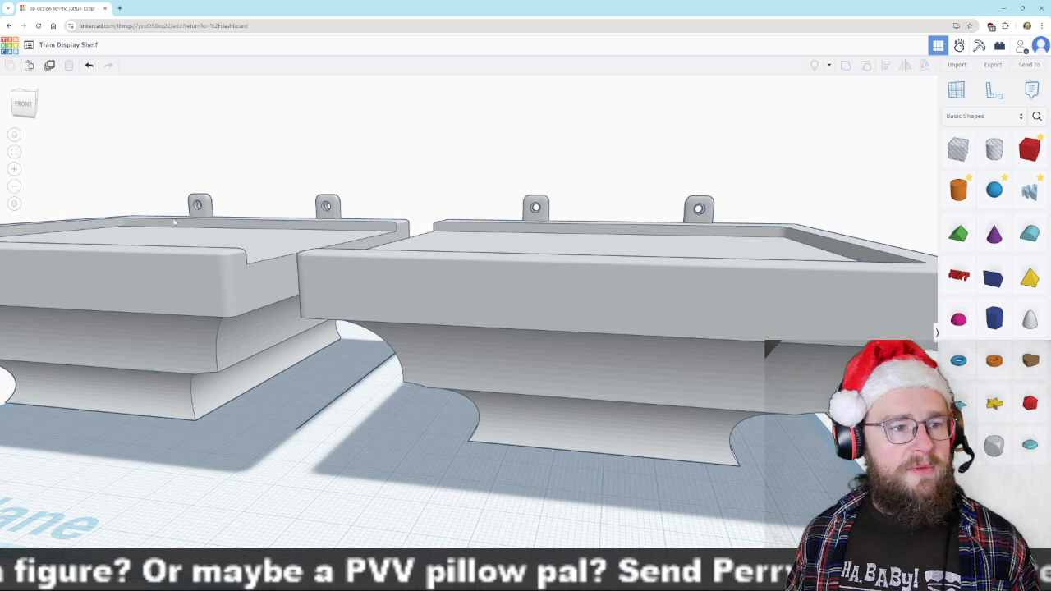
{"action": "scroll", "coordinate": [172, 221], "scroll_direction": "down", "scroll_amount": 5}
{"action": "right_click_drag", "start_coordinate": [575, 362], "coordinate": [596, 390]}
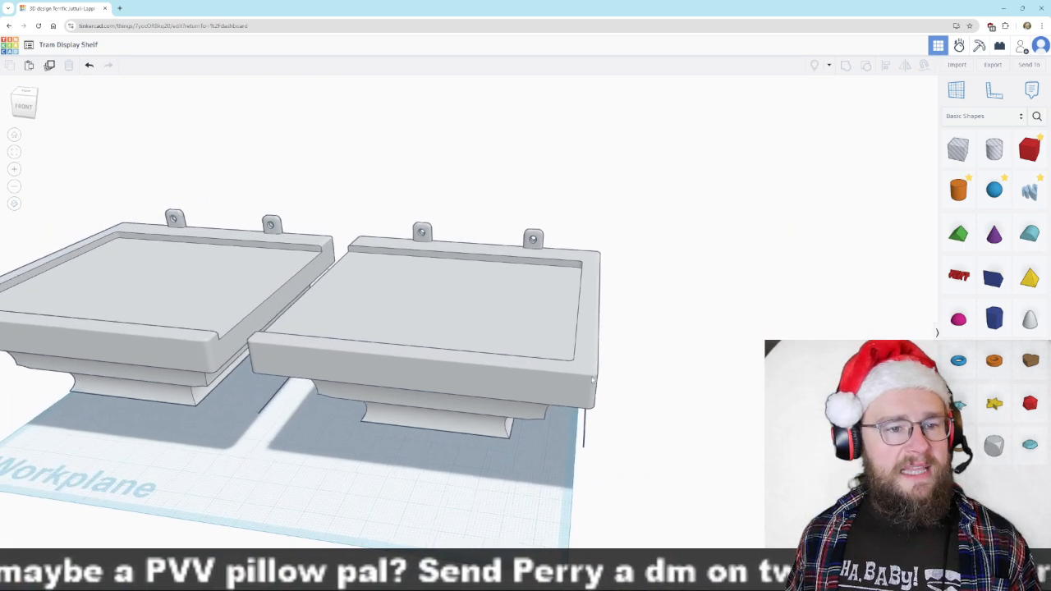
{"action": "middle_click_drag", "start_coordinate": [452, 175], "coordinate": [555, 141]}
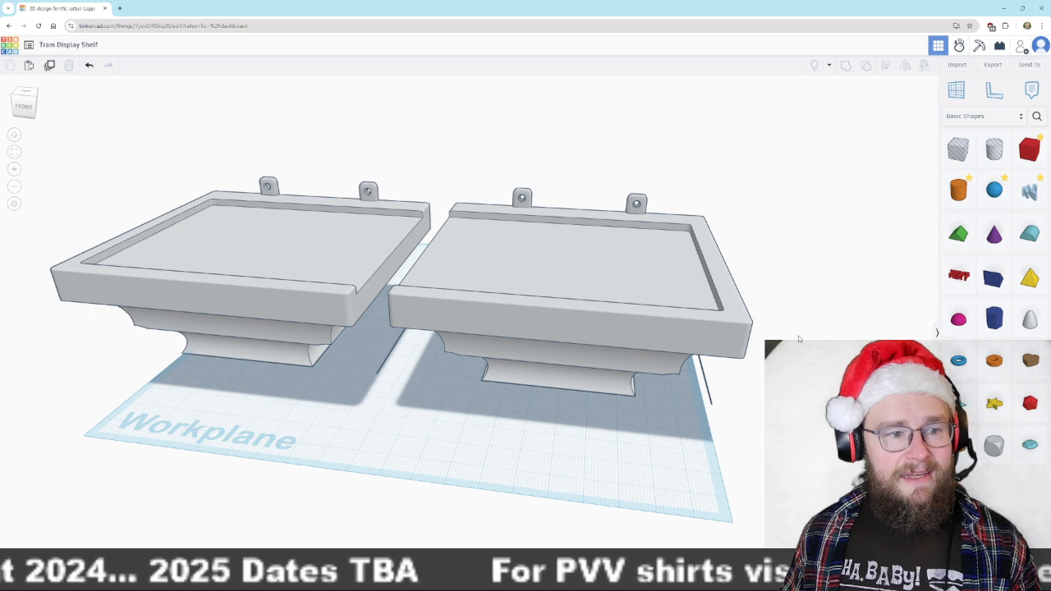
{"action": "scroll", "coordinate": [800, 333], "scroll_direction": "down", "scroll_amount": 1}
{"action": "right_click_drag", "start_coordinate": [804, 335], "coordinate": [828, 340]}
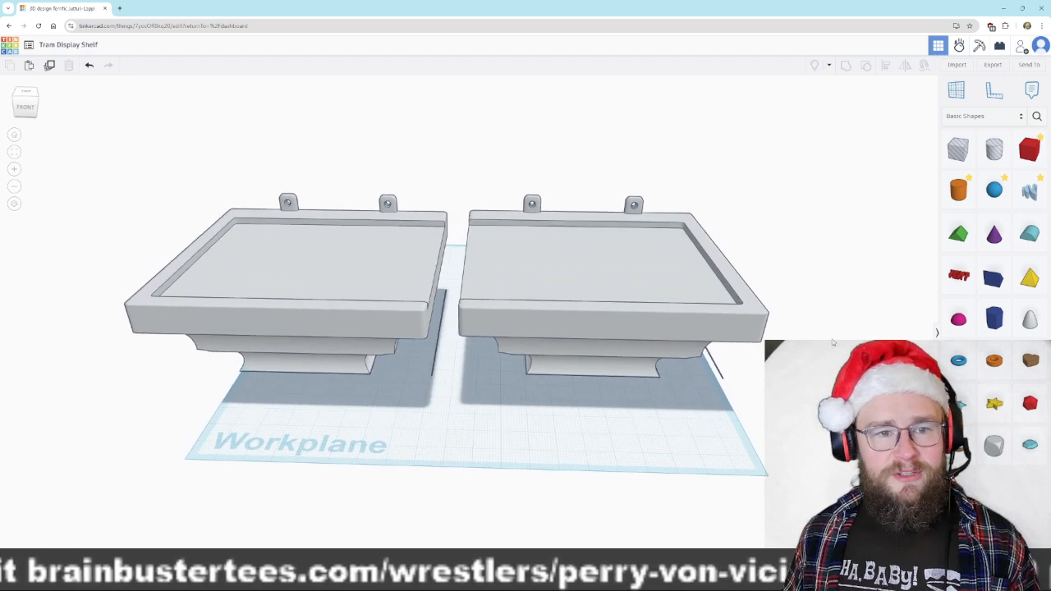